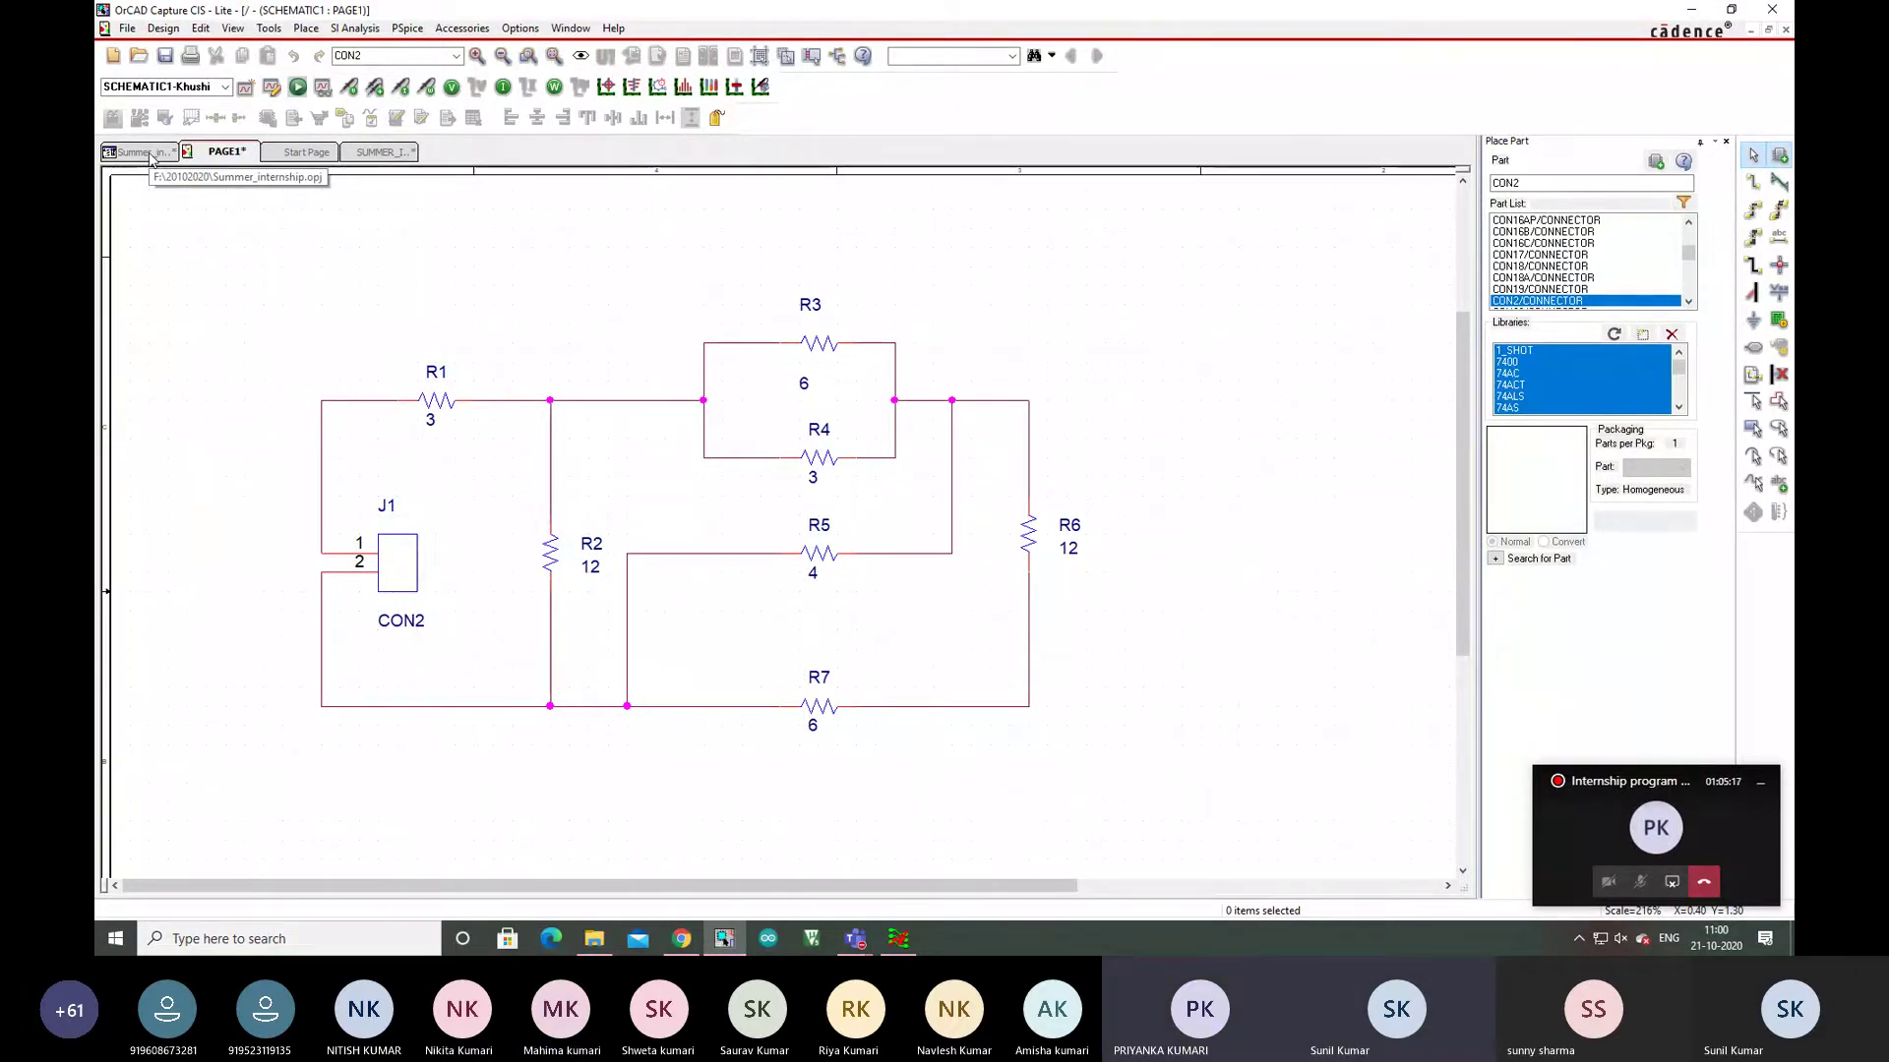
{"action": "left_click", "coordinate": [138, 153]}
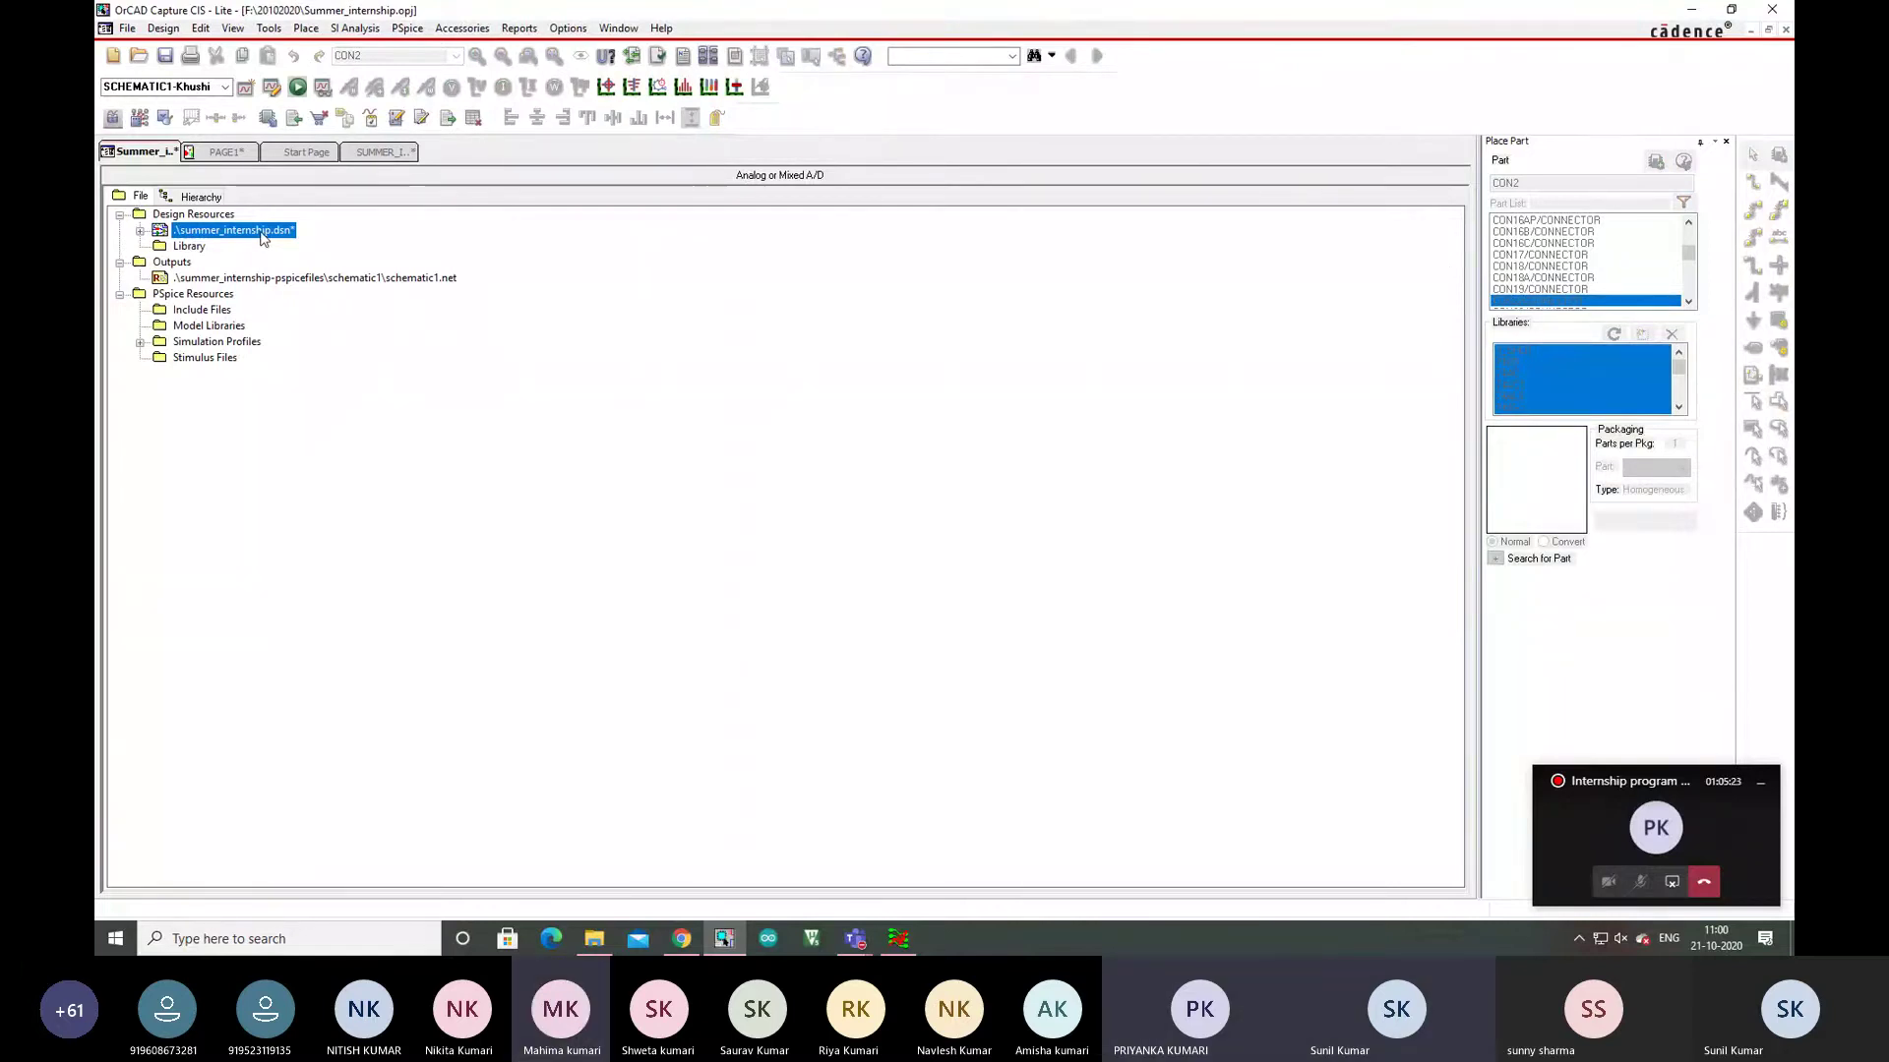
{"action": "left_click", "coordinate": [228, 154]}
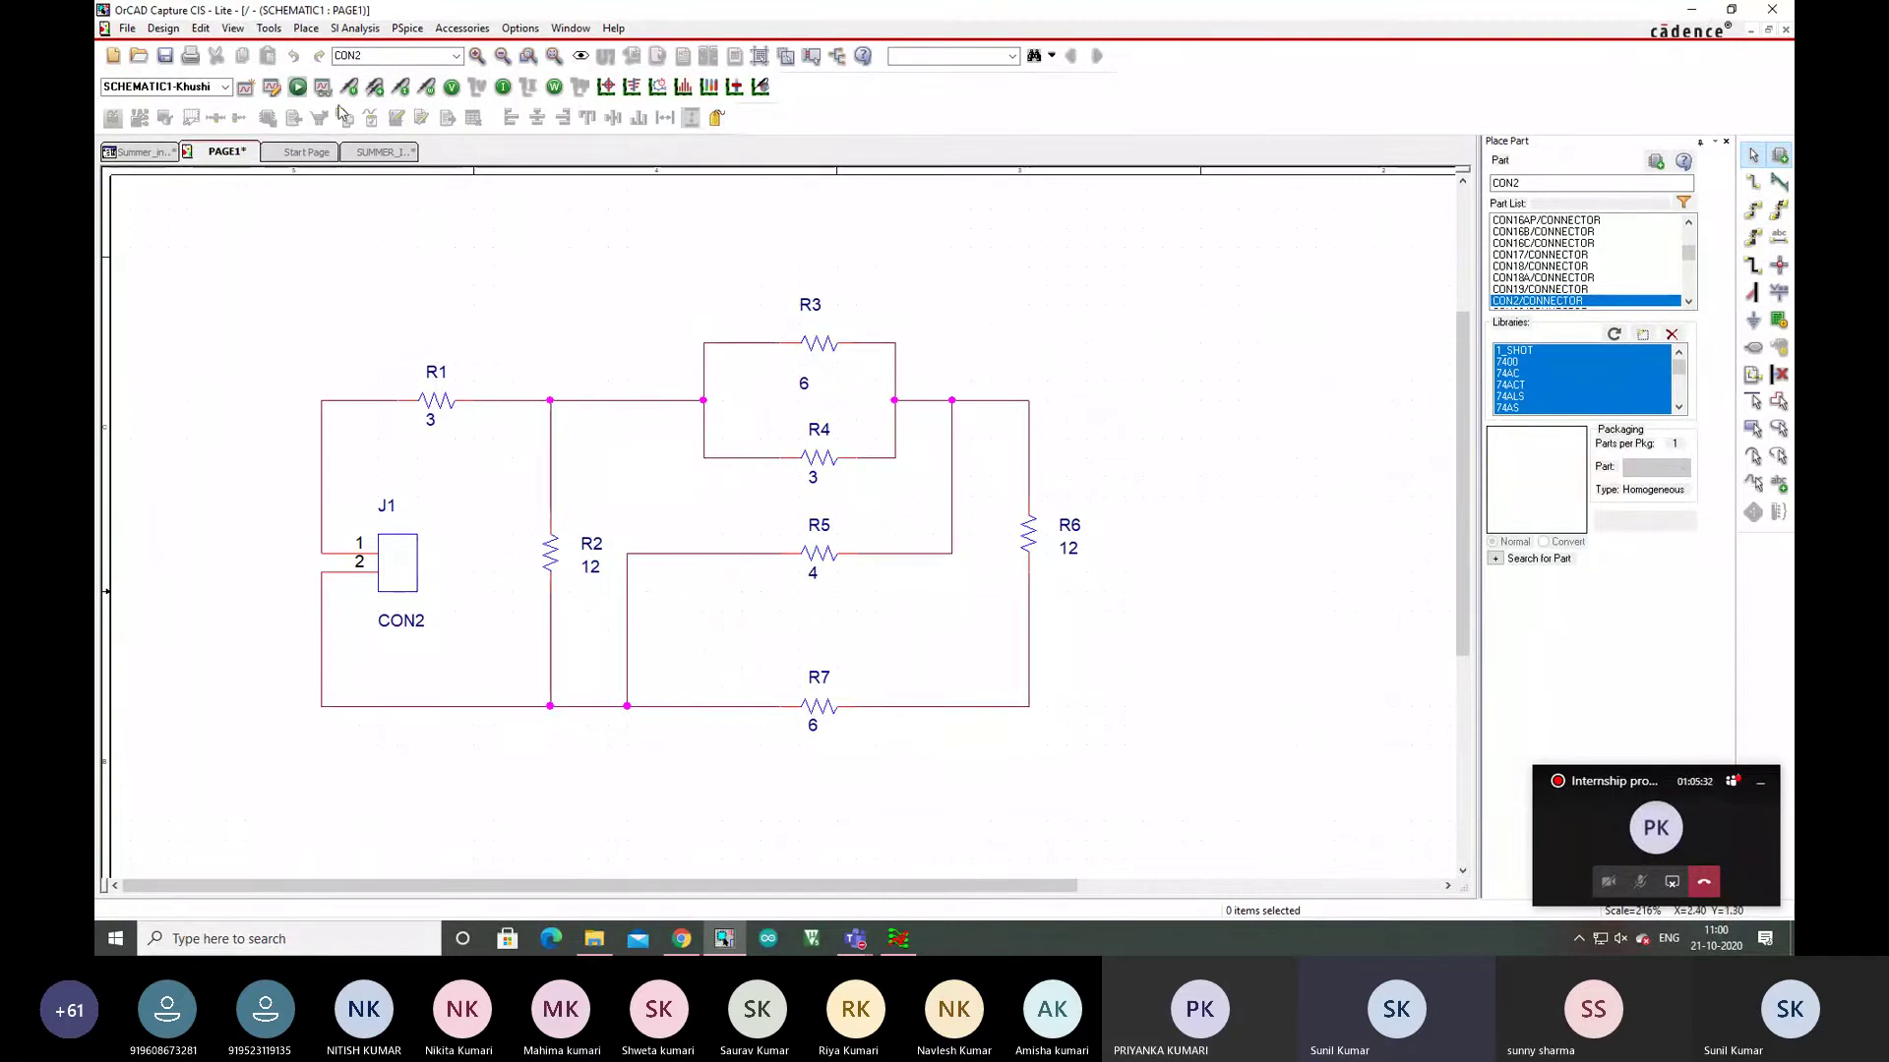
{"action": "left_click", "coordinate": [272, 29]}
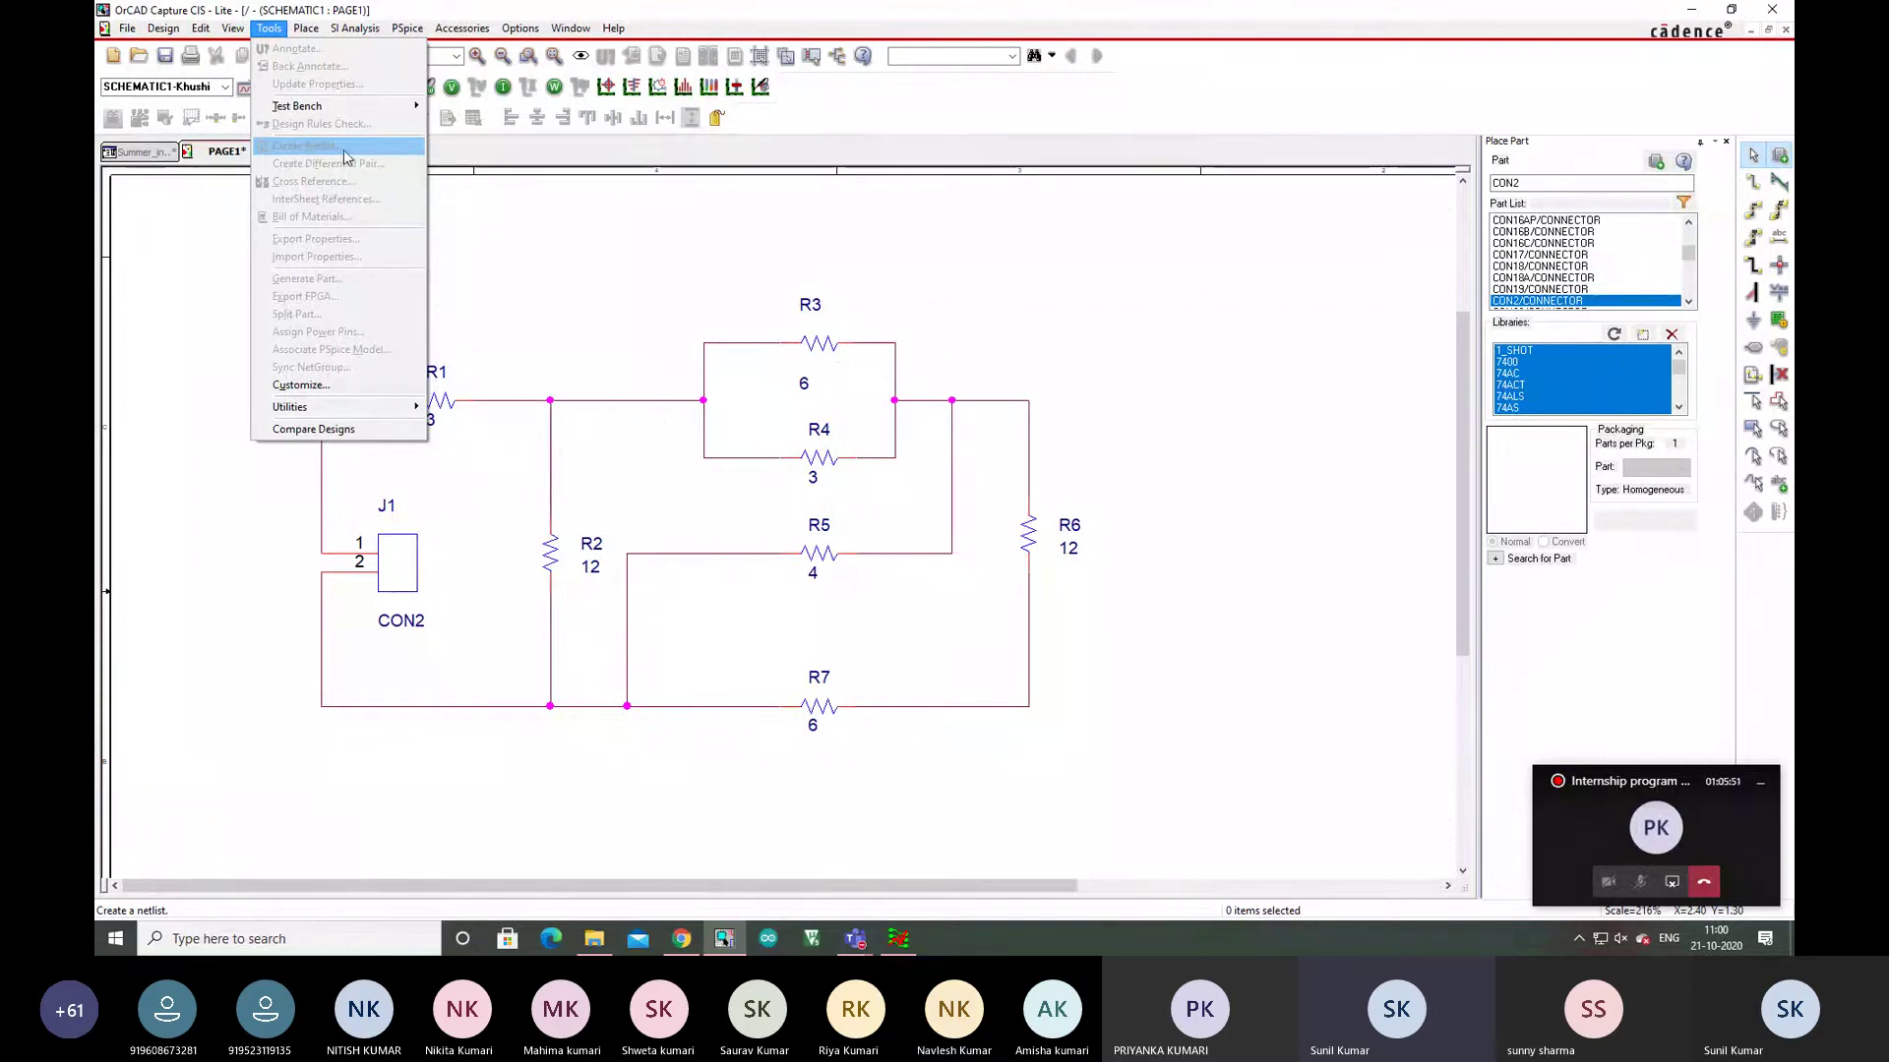
{"action": "left_click", "coordinate": [649, 252]}
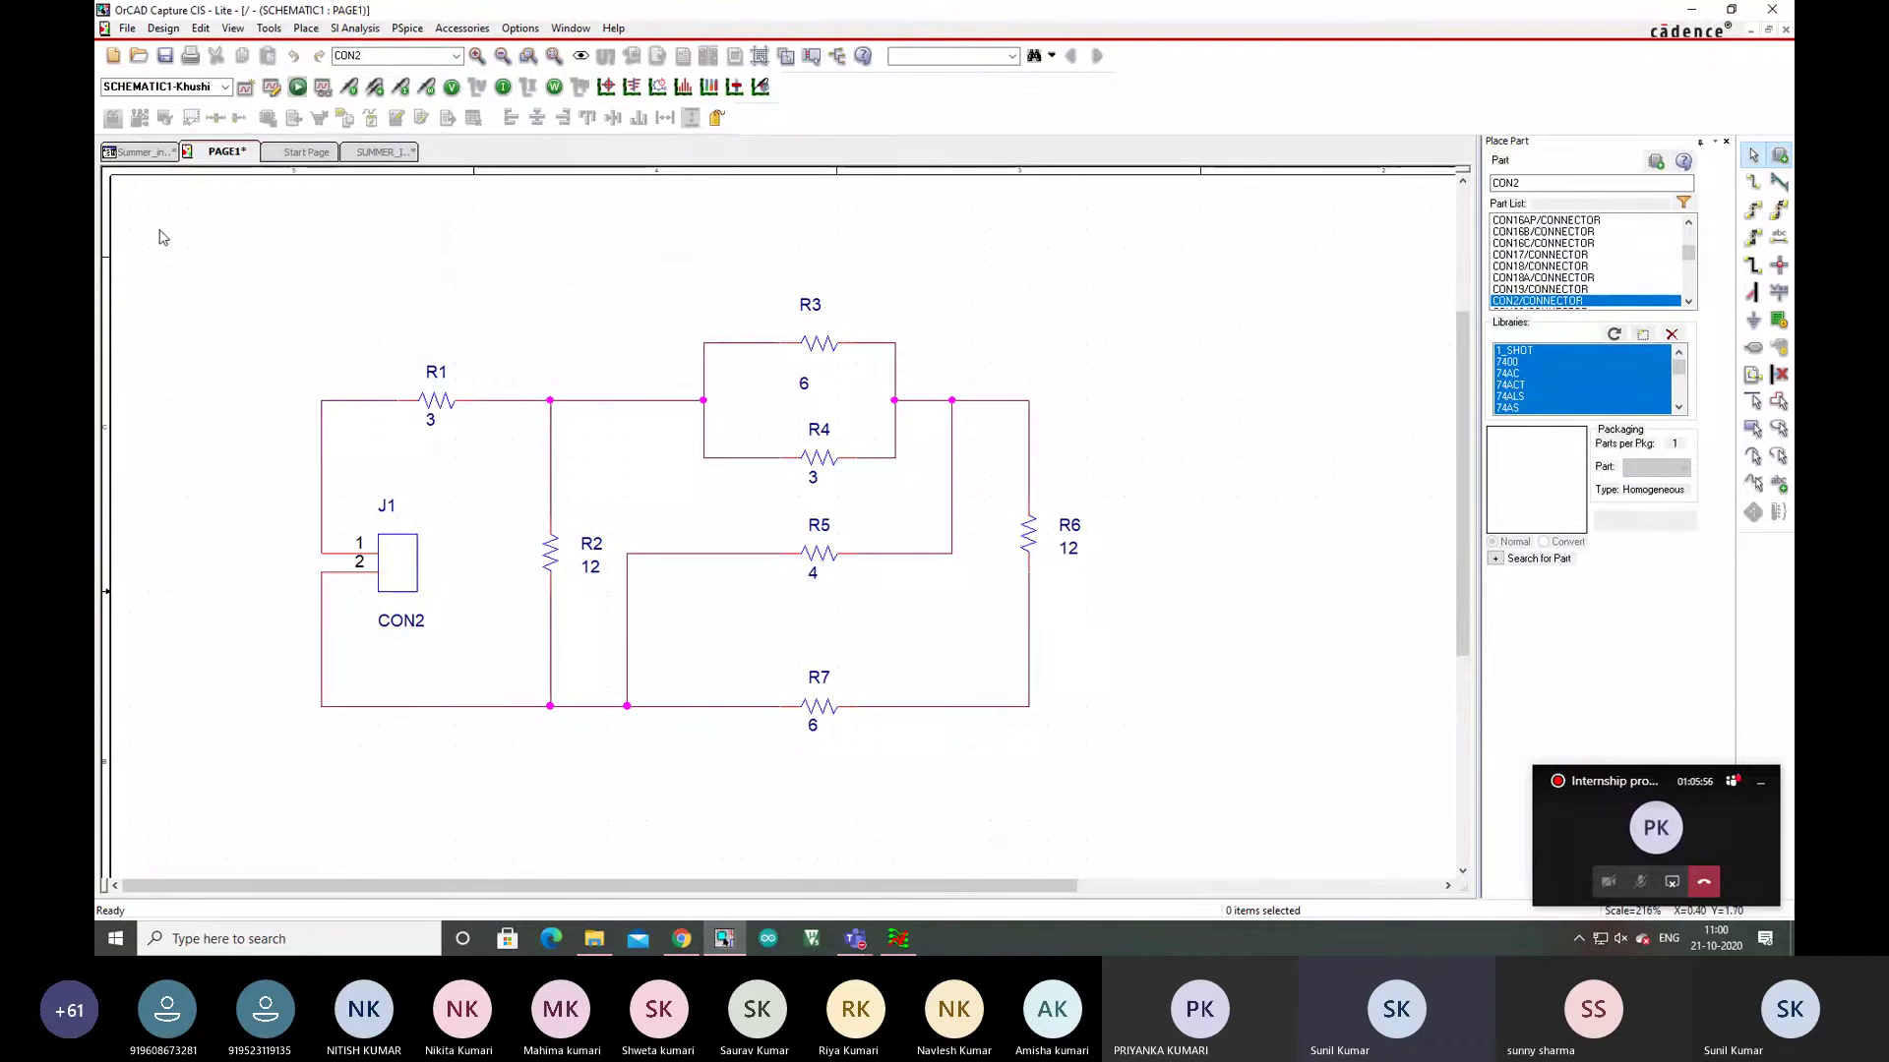
Set up a PCB Editor netlist for summer_internship.dsn that creates or updates the board and opens it in OrCAD PCB Editor.
{"action": "left_click", "coordinate": [136, 154]}
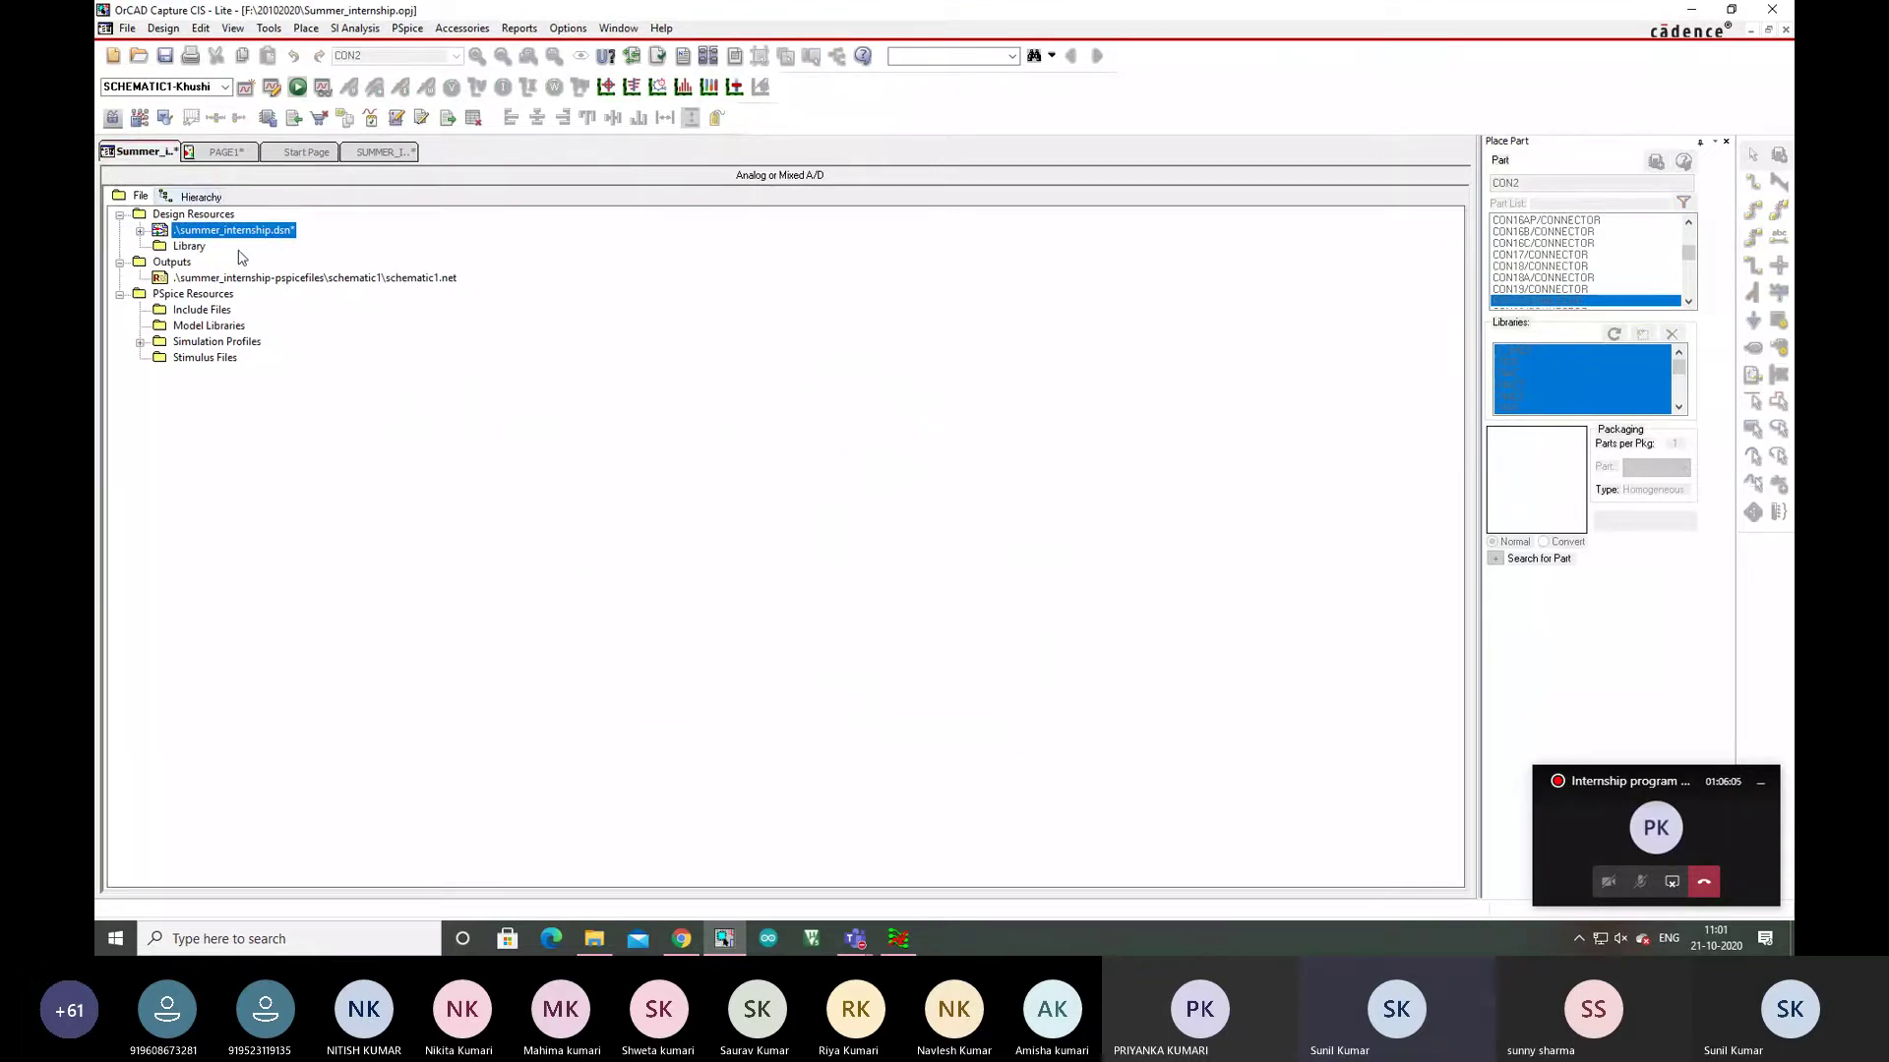
{"action": "left_click", "coordinate": [273, 29]}
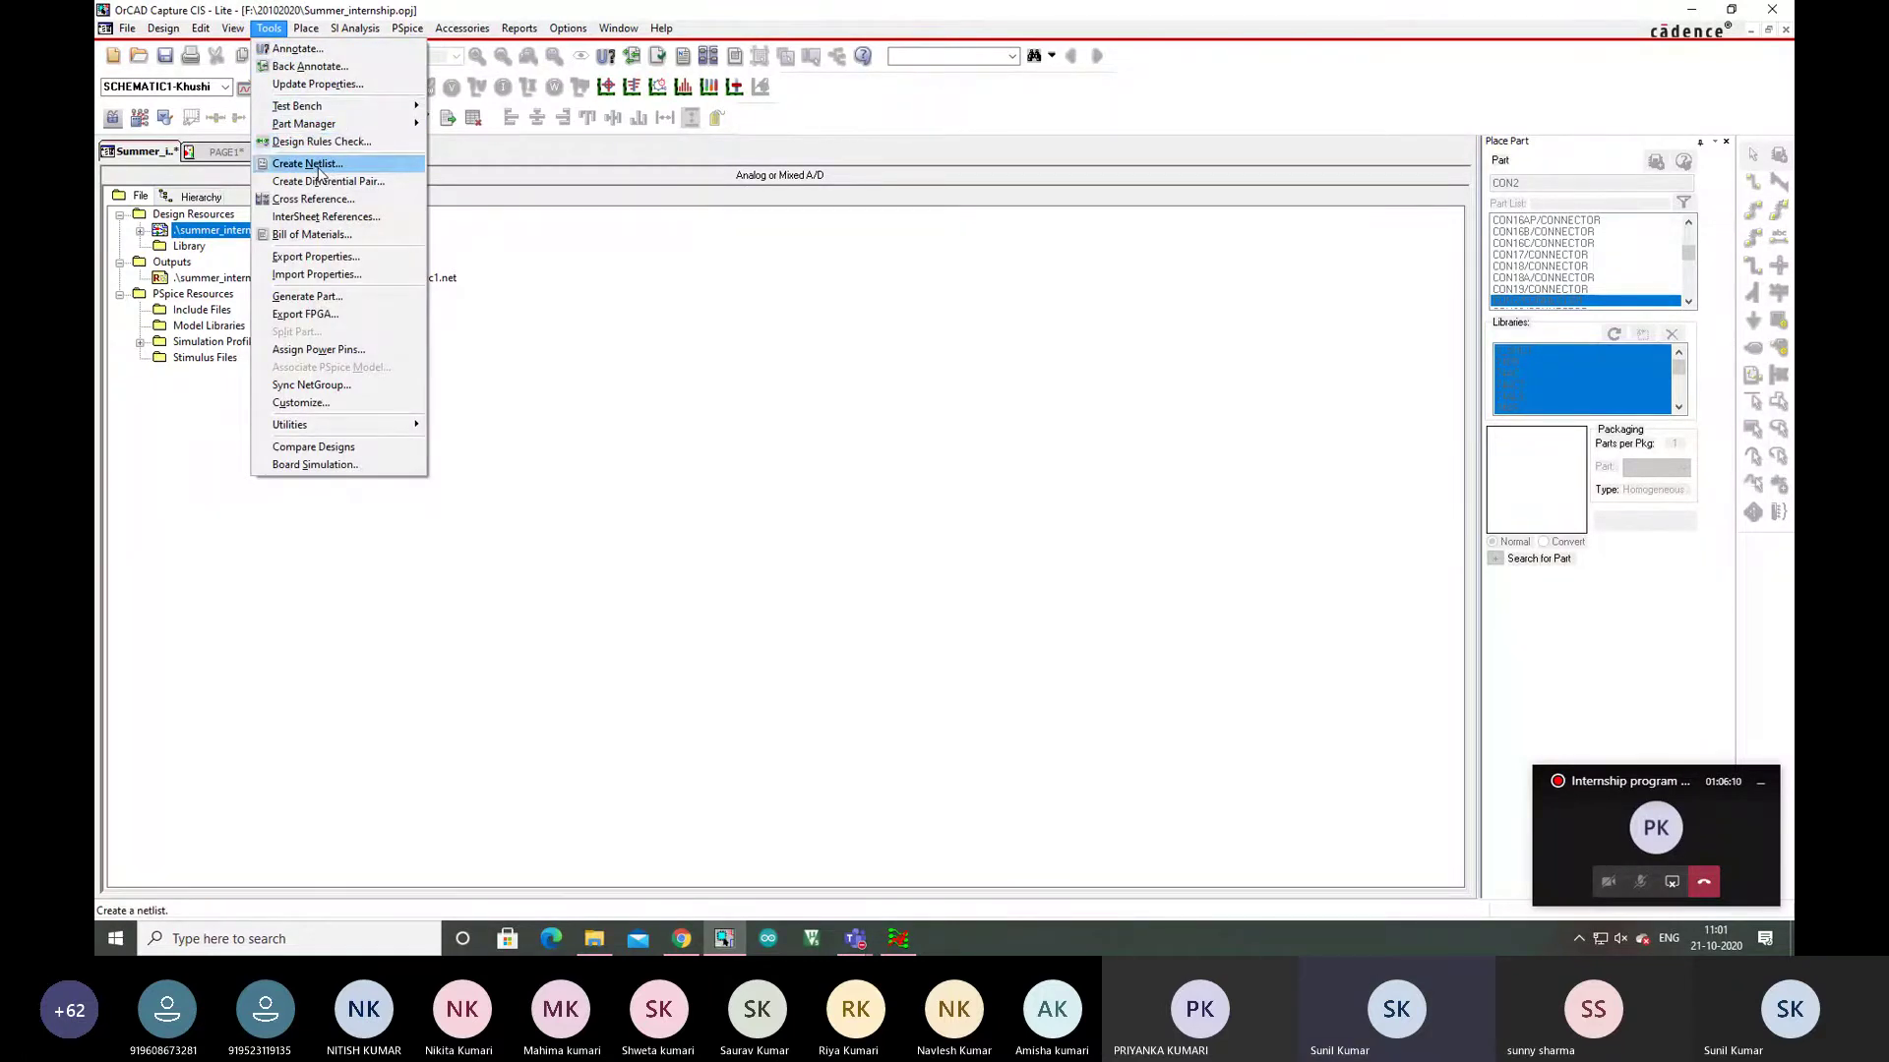
{"action": "left_click", "coordinate": [328, 167]}
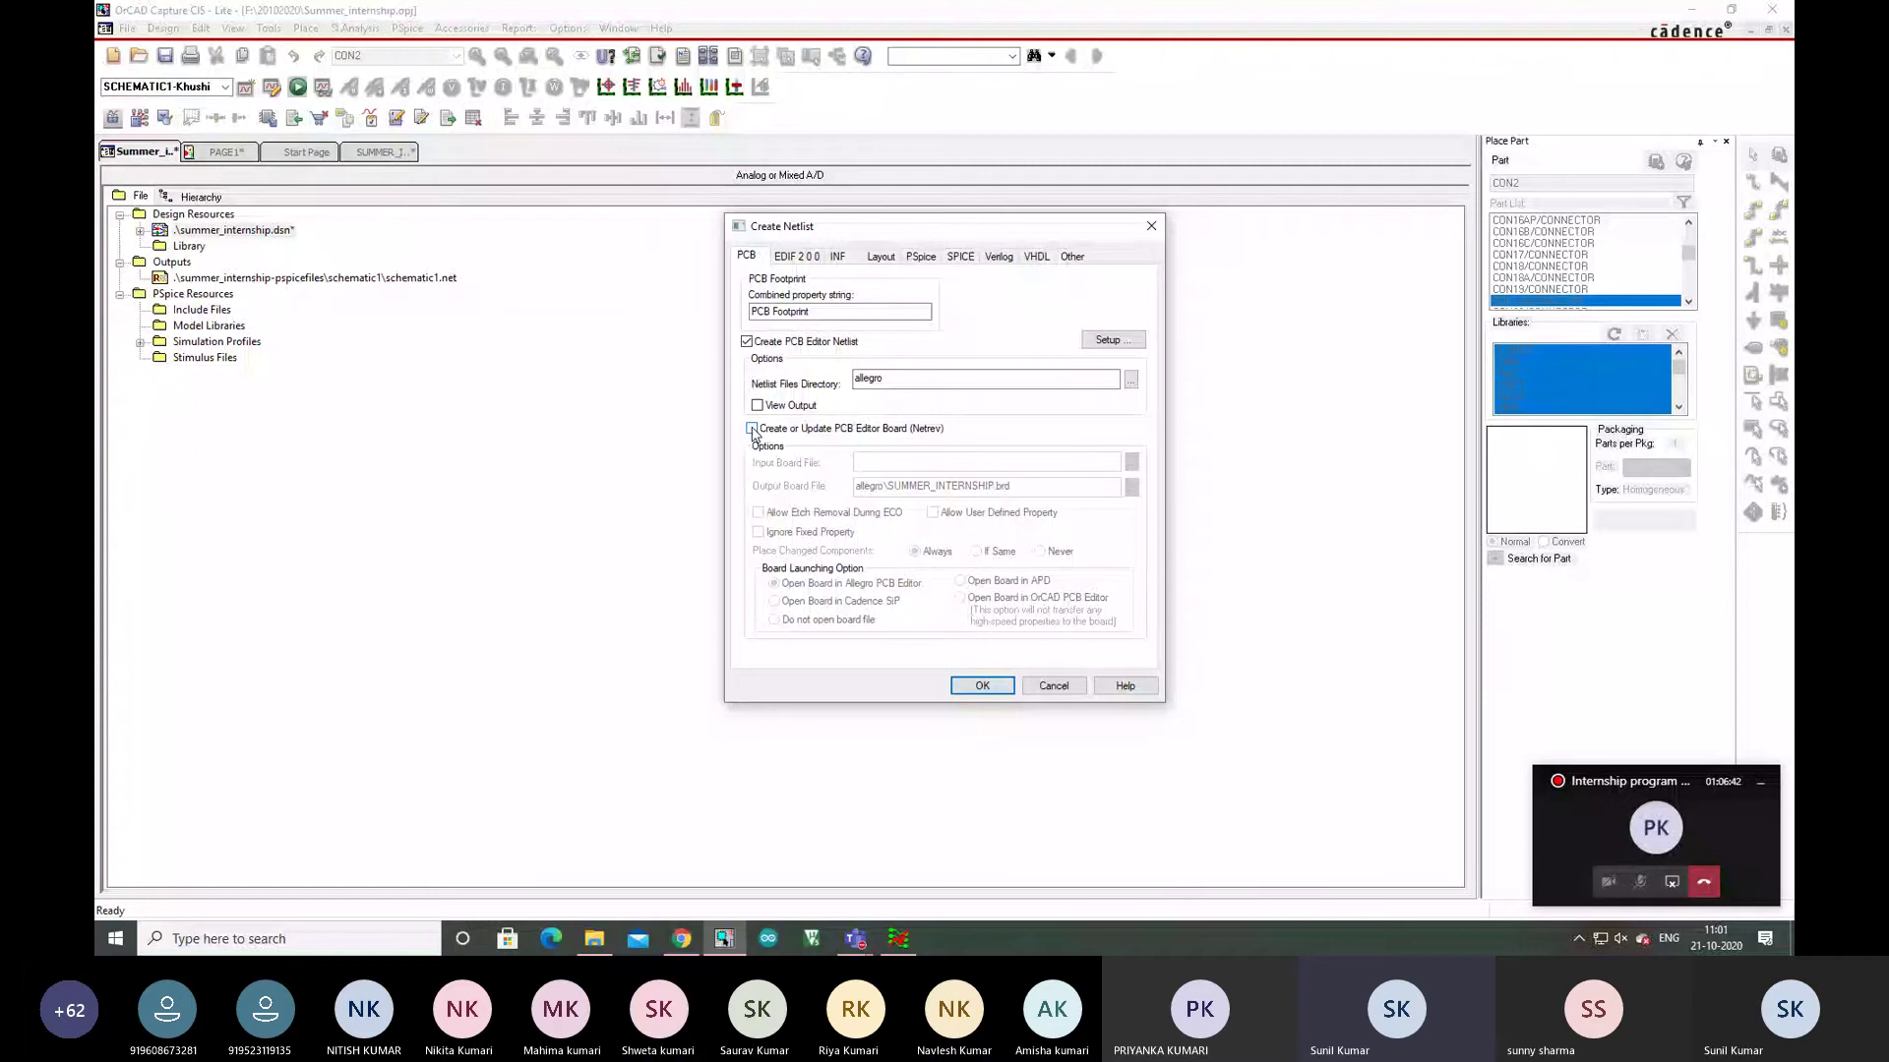
{"action": "left_click", "coordinate": [752, 429]}
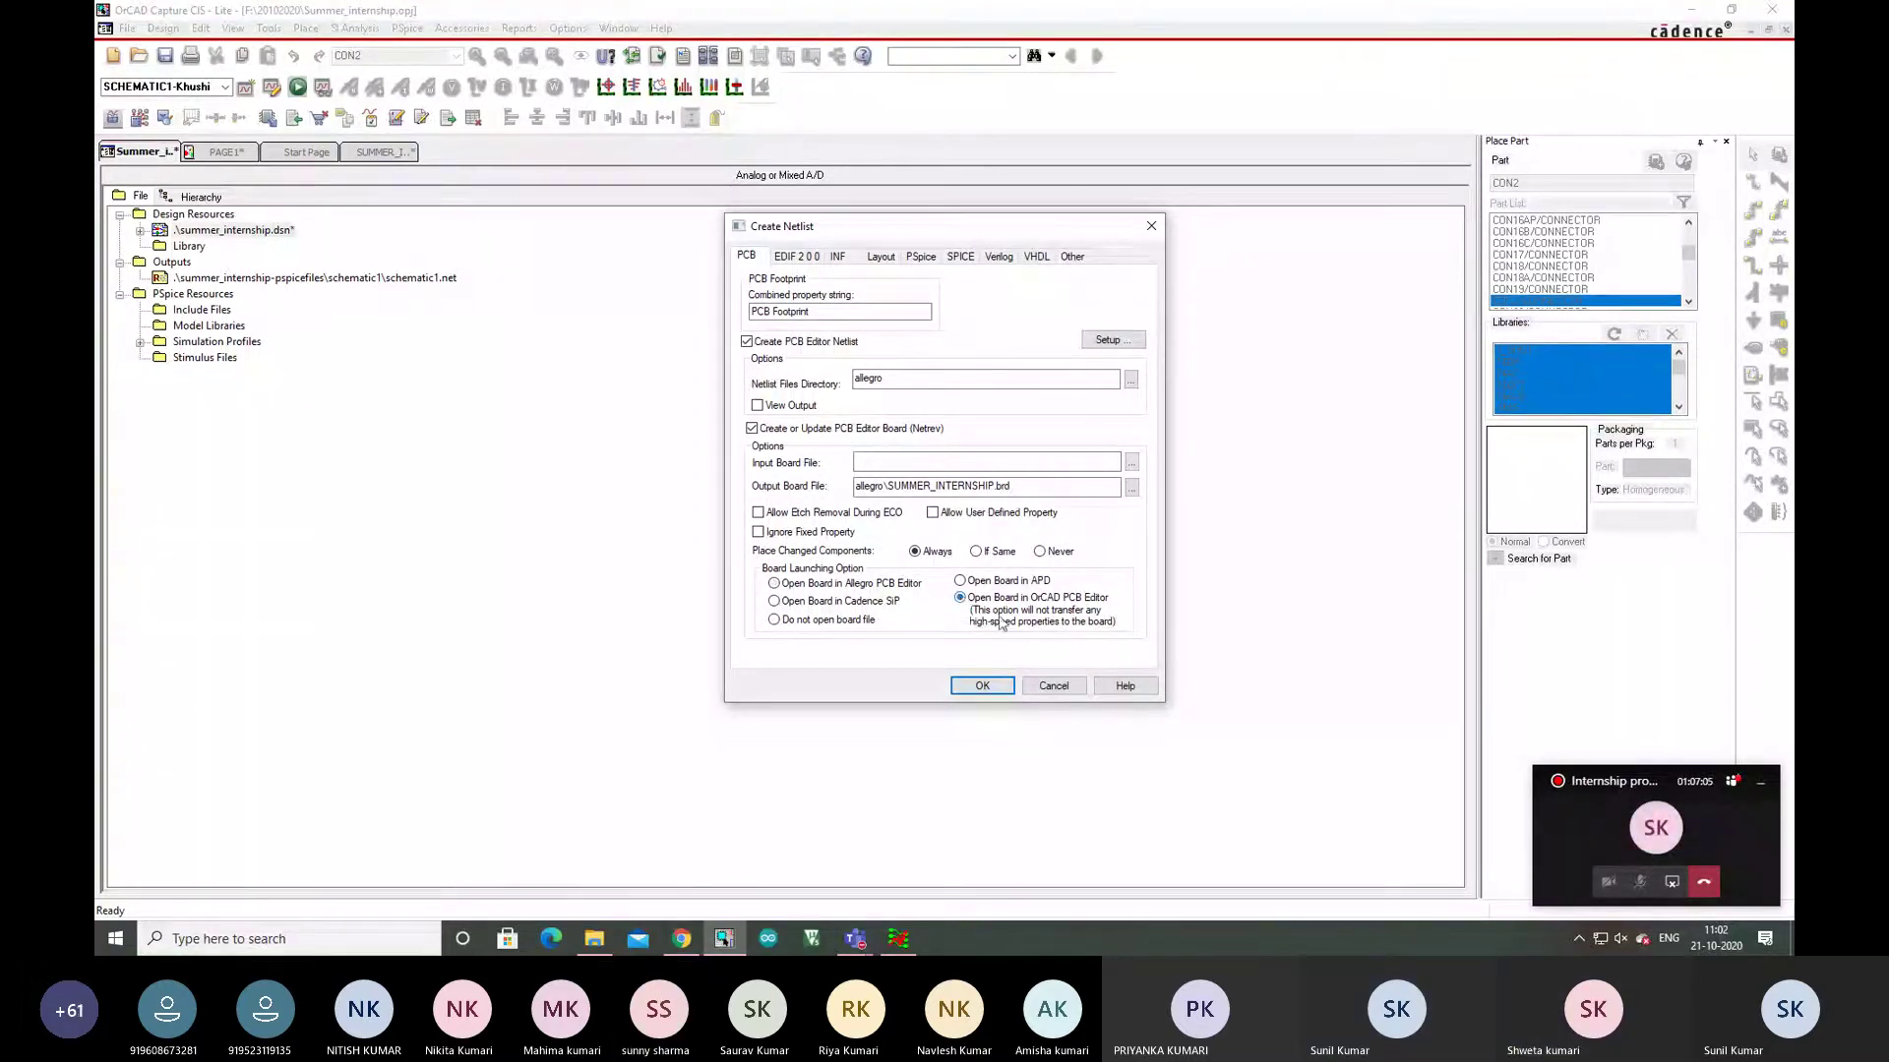
Generate the netlist, creating the allegro directory and saving the design, and open the board in OrCAD PCB Editor's Lite mode.
{"action": "left_click", "coordinate": [988, 693]}
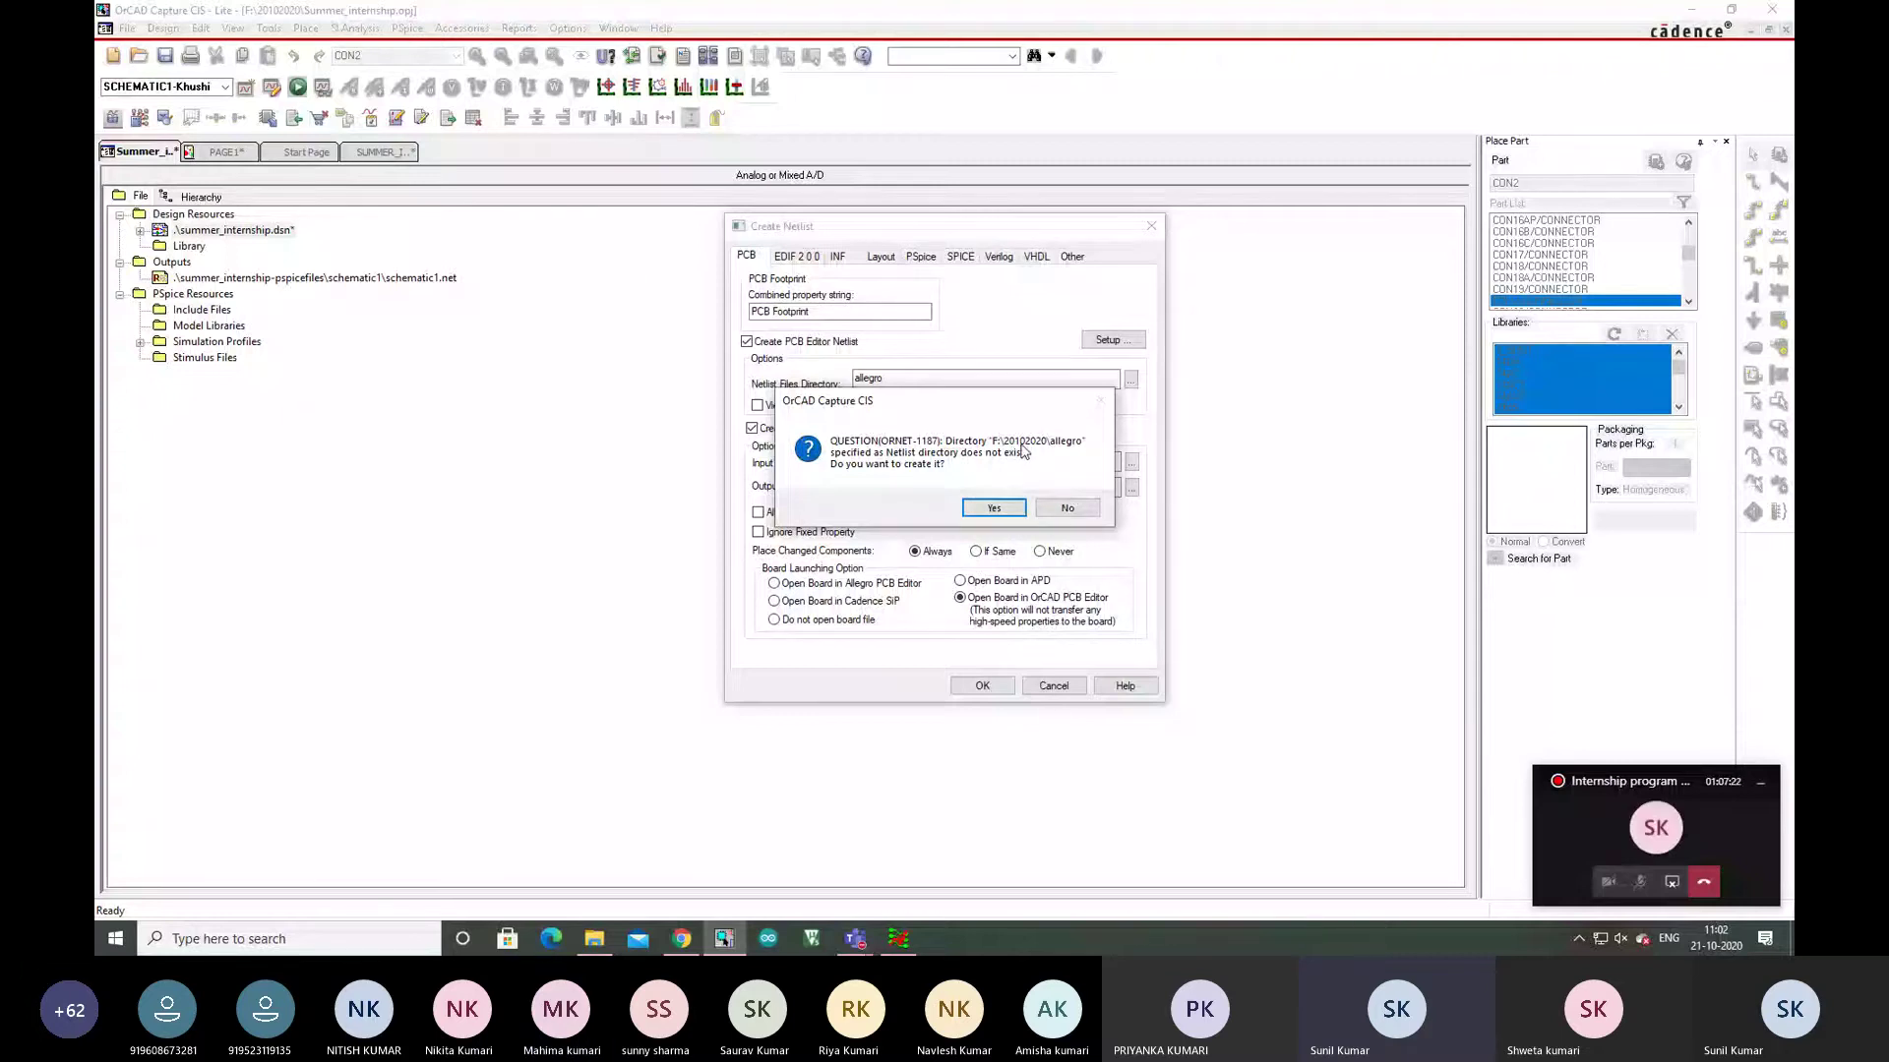
{"action": "left_click", "coordinate": [994, 509]}
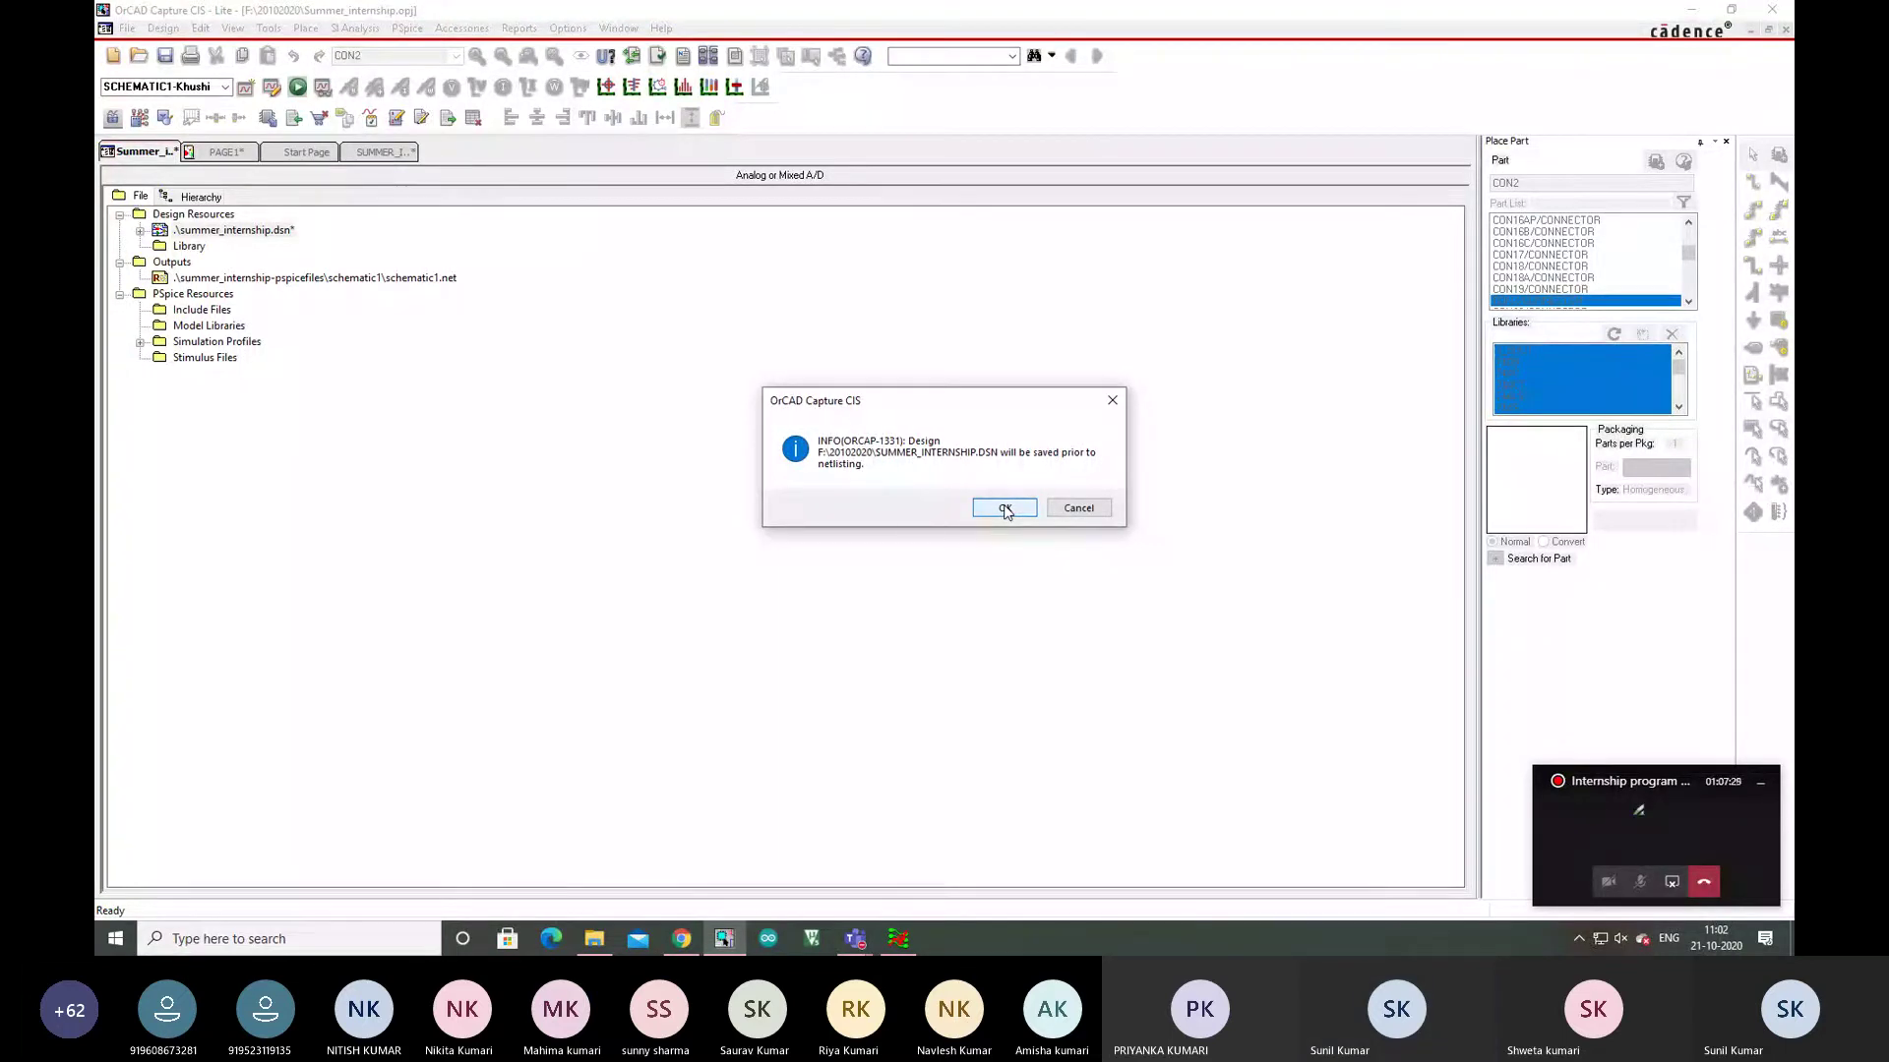
{"action": "left_click", "coordinate": [1005, 509]}
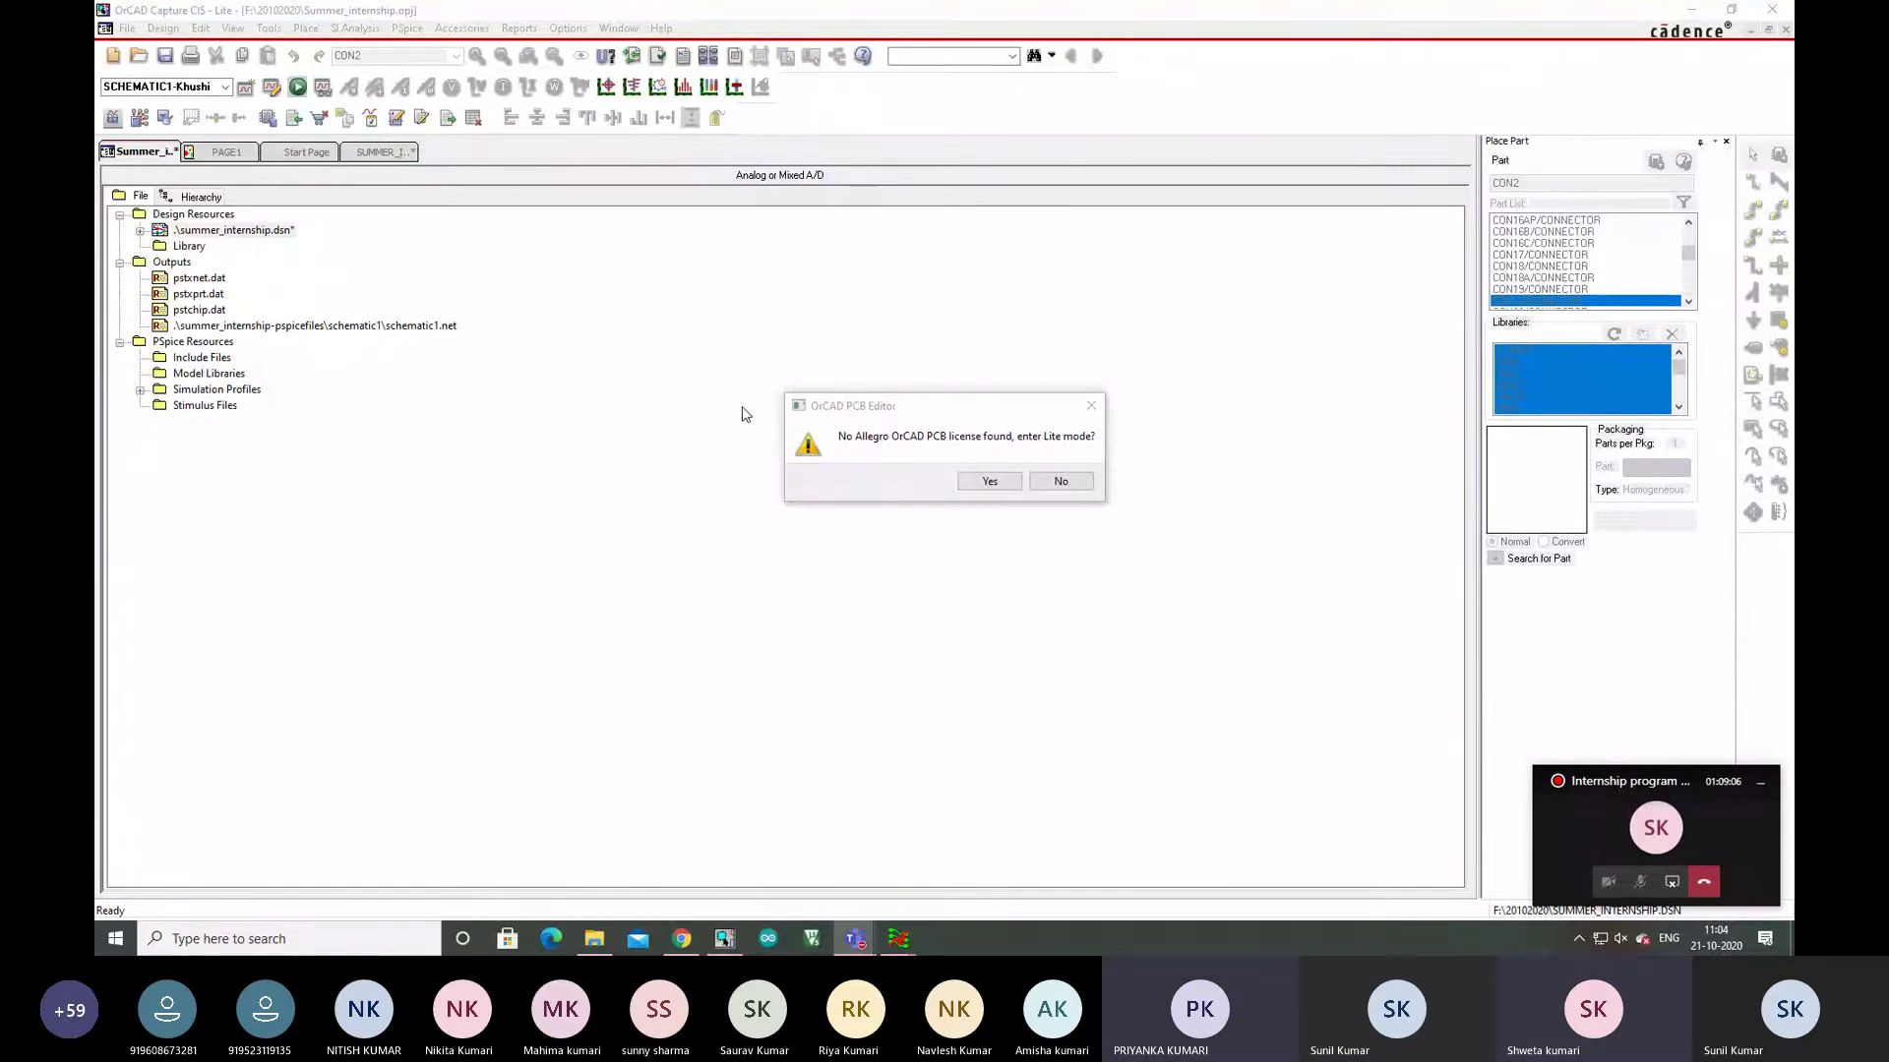
{"action": "left_click", "coordinate": [986, 481]}
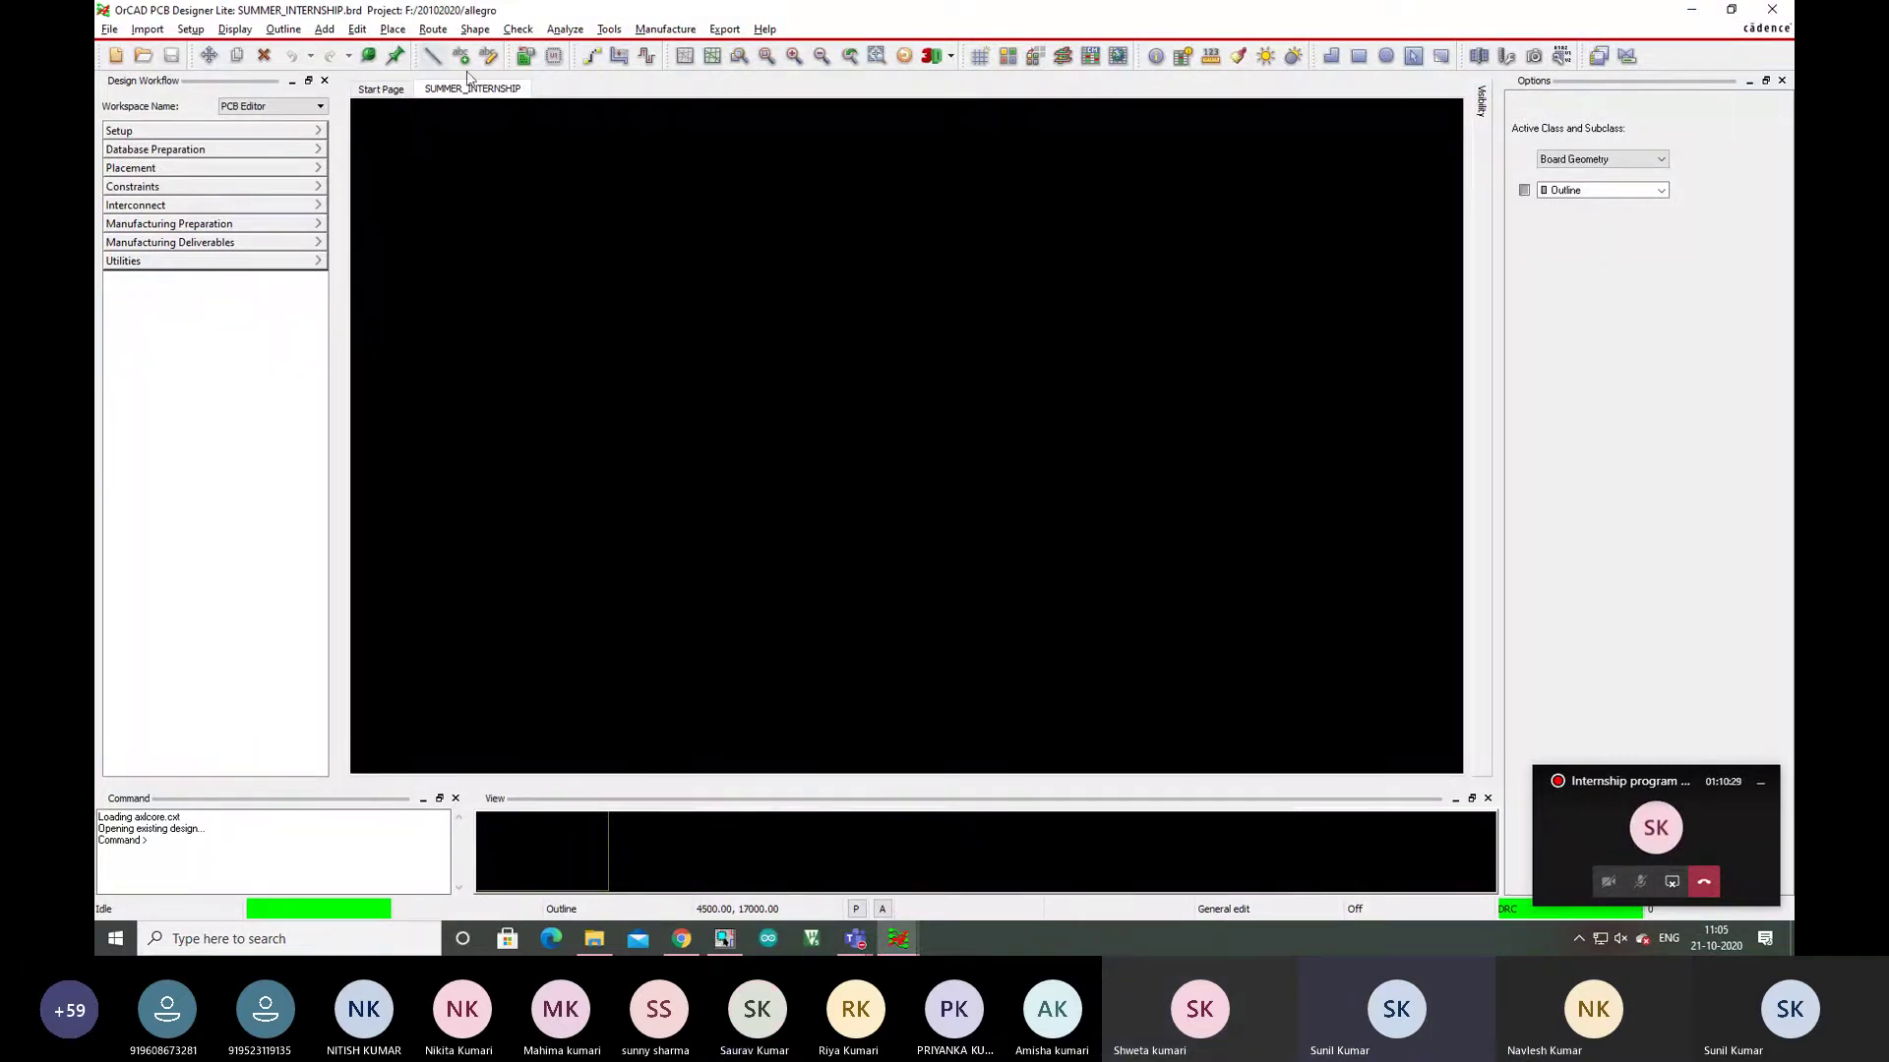
Set the board's user units to Millimeter in the design parameters and apply the change.
{"action": "left_click", "coordinate": [191, 30]}
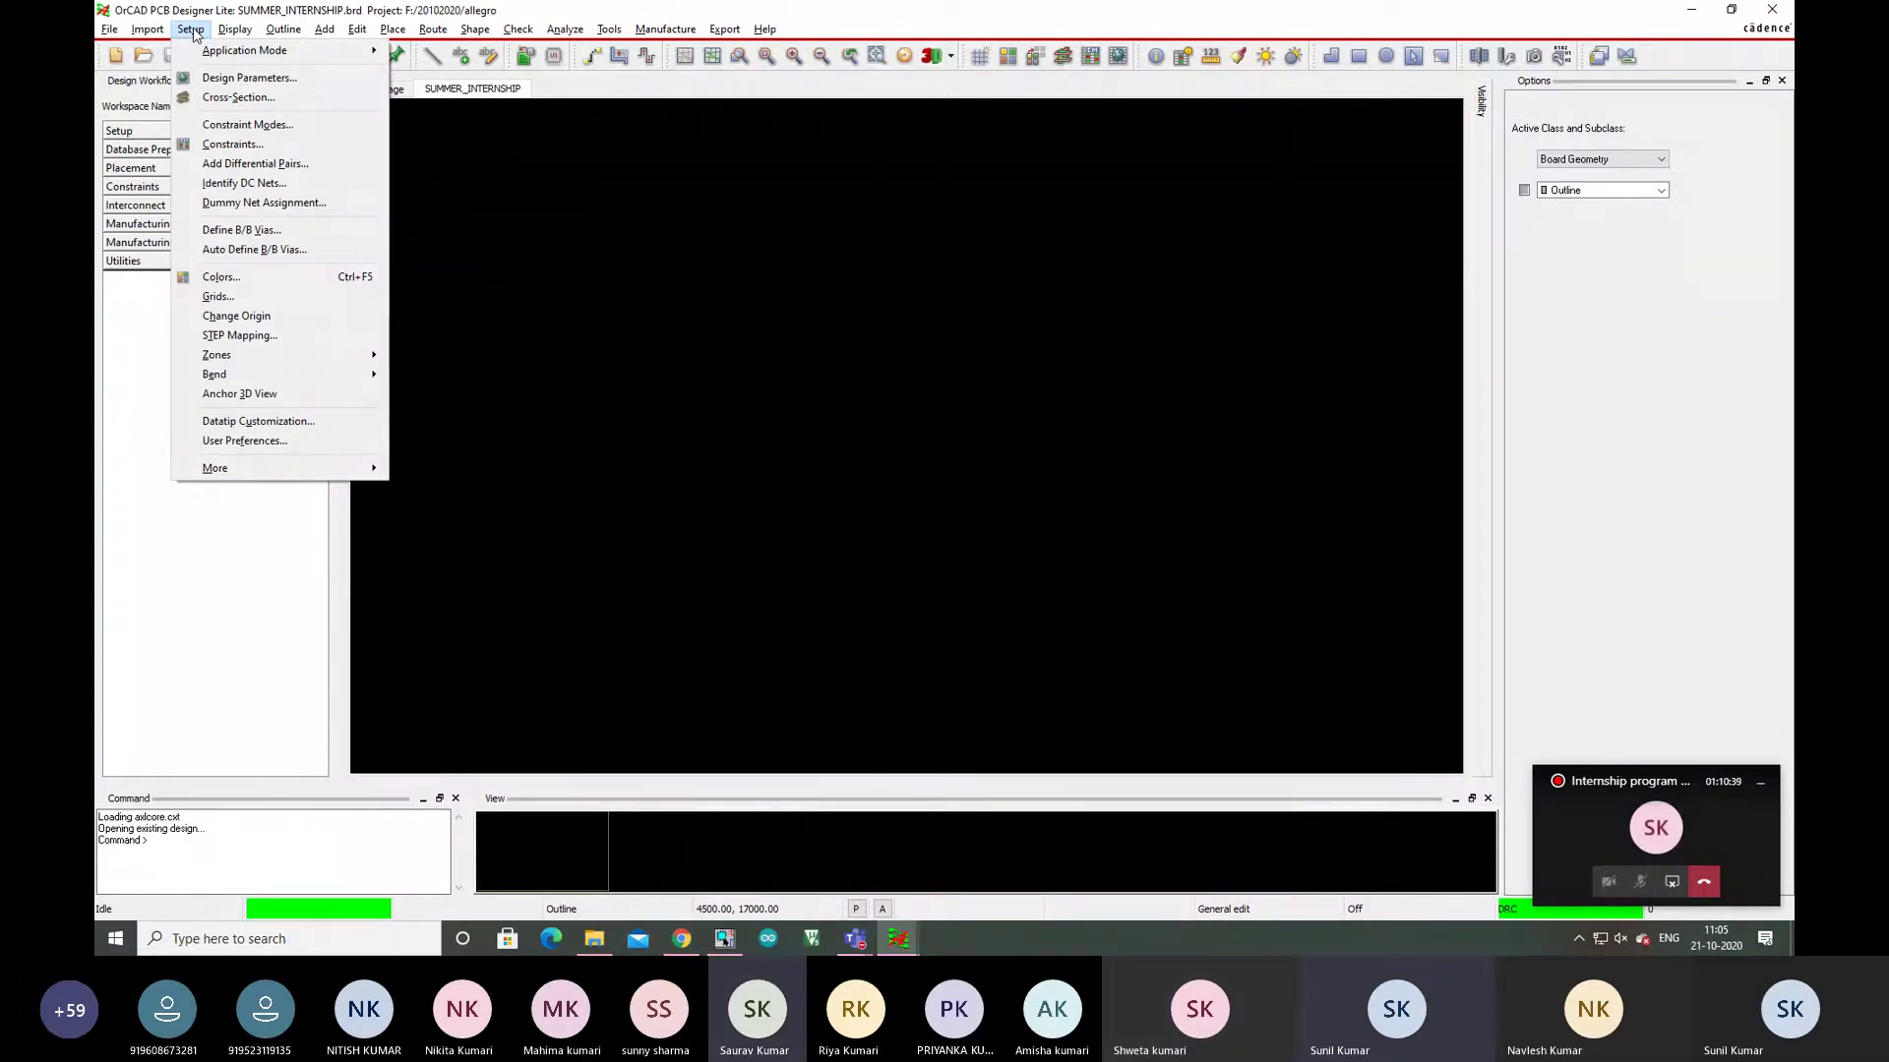
{"action": "left_click", "coordinate": [223, 79]}
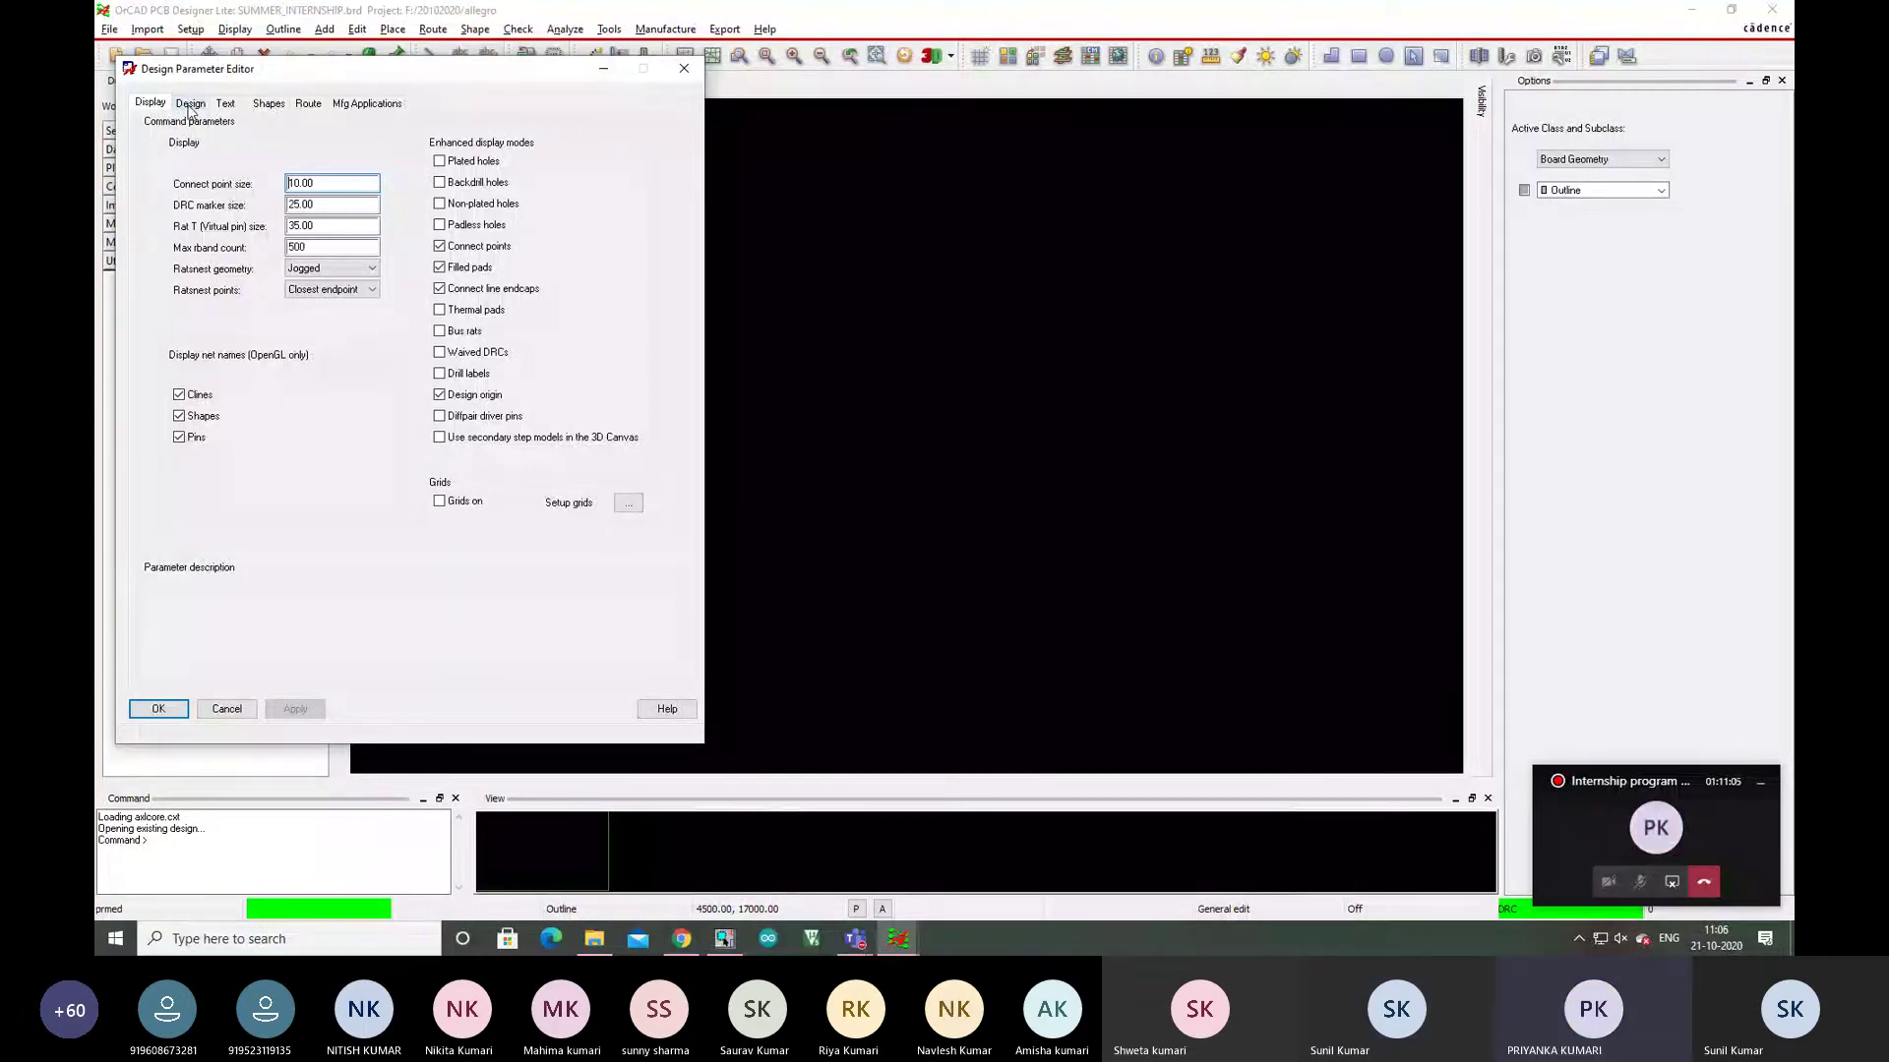
{"action": "left_click", "coordinate": [189, 104]}
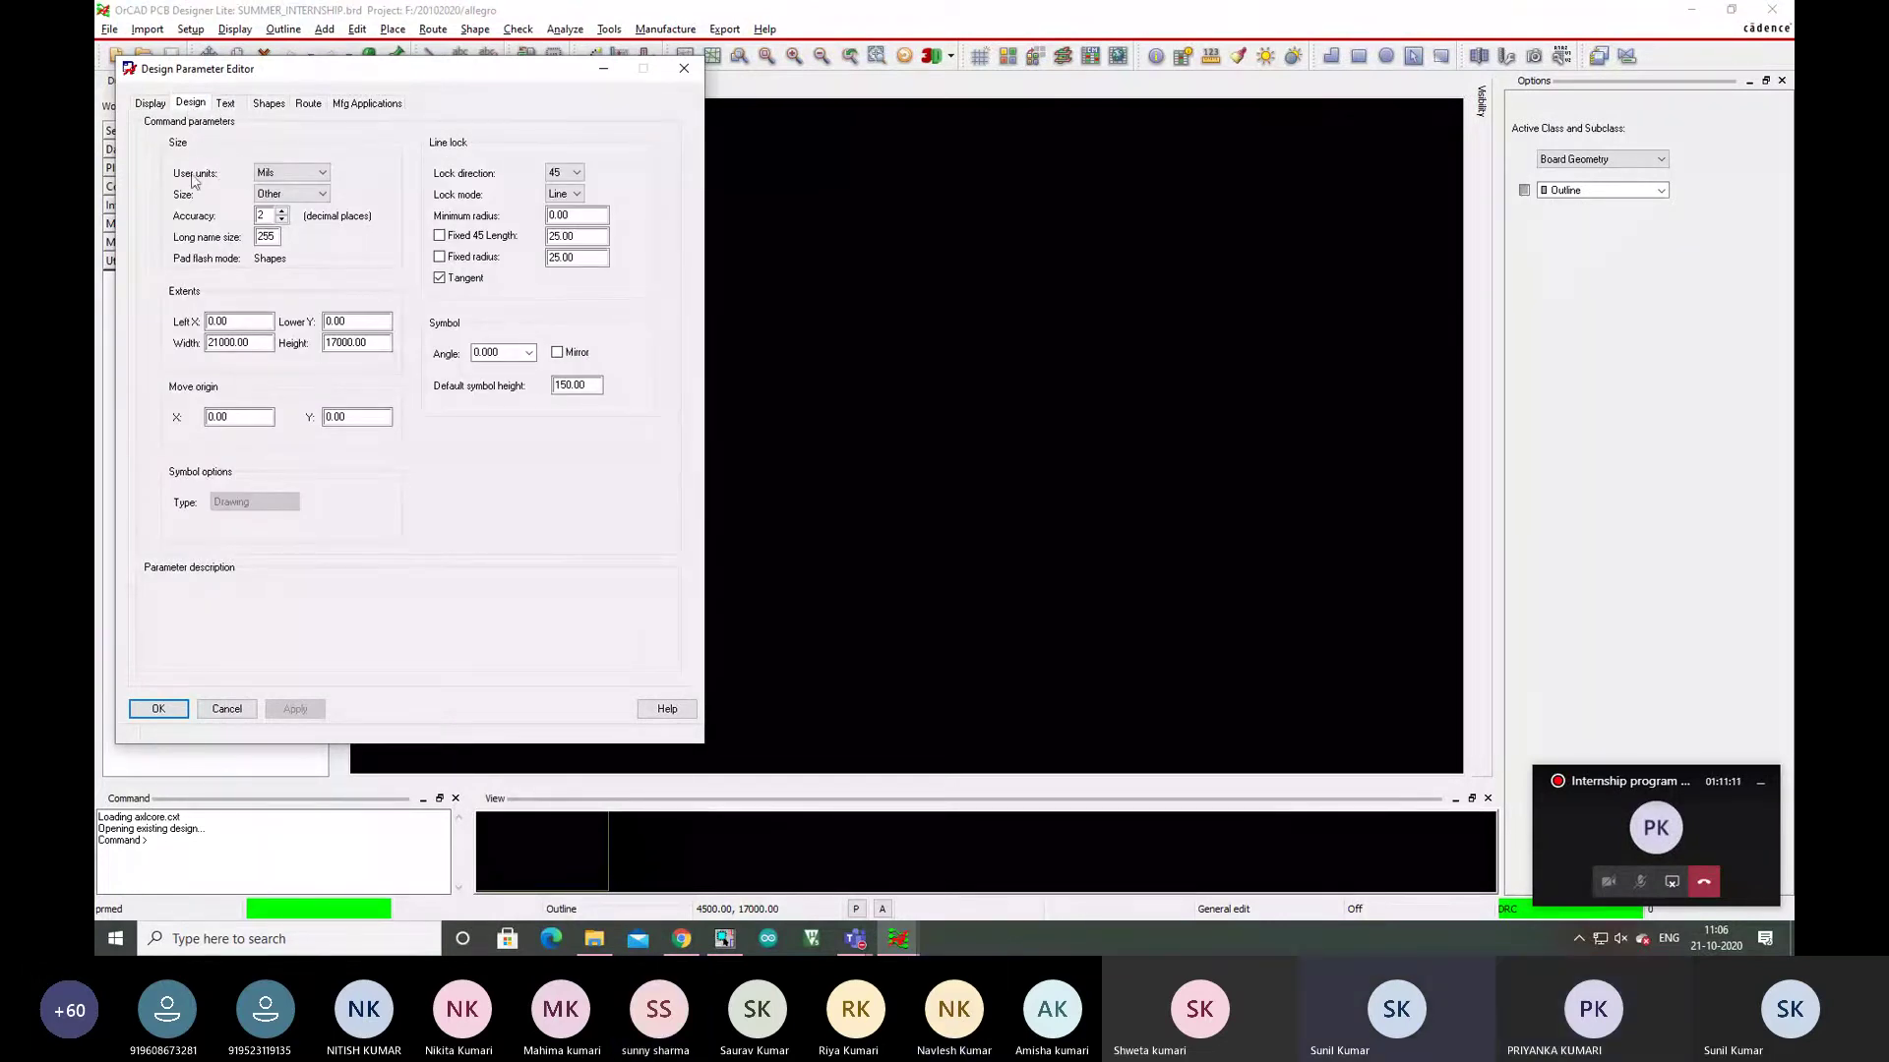
{"action": "mouse_move", "coordinate": [277, 183]}
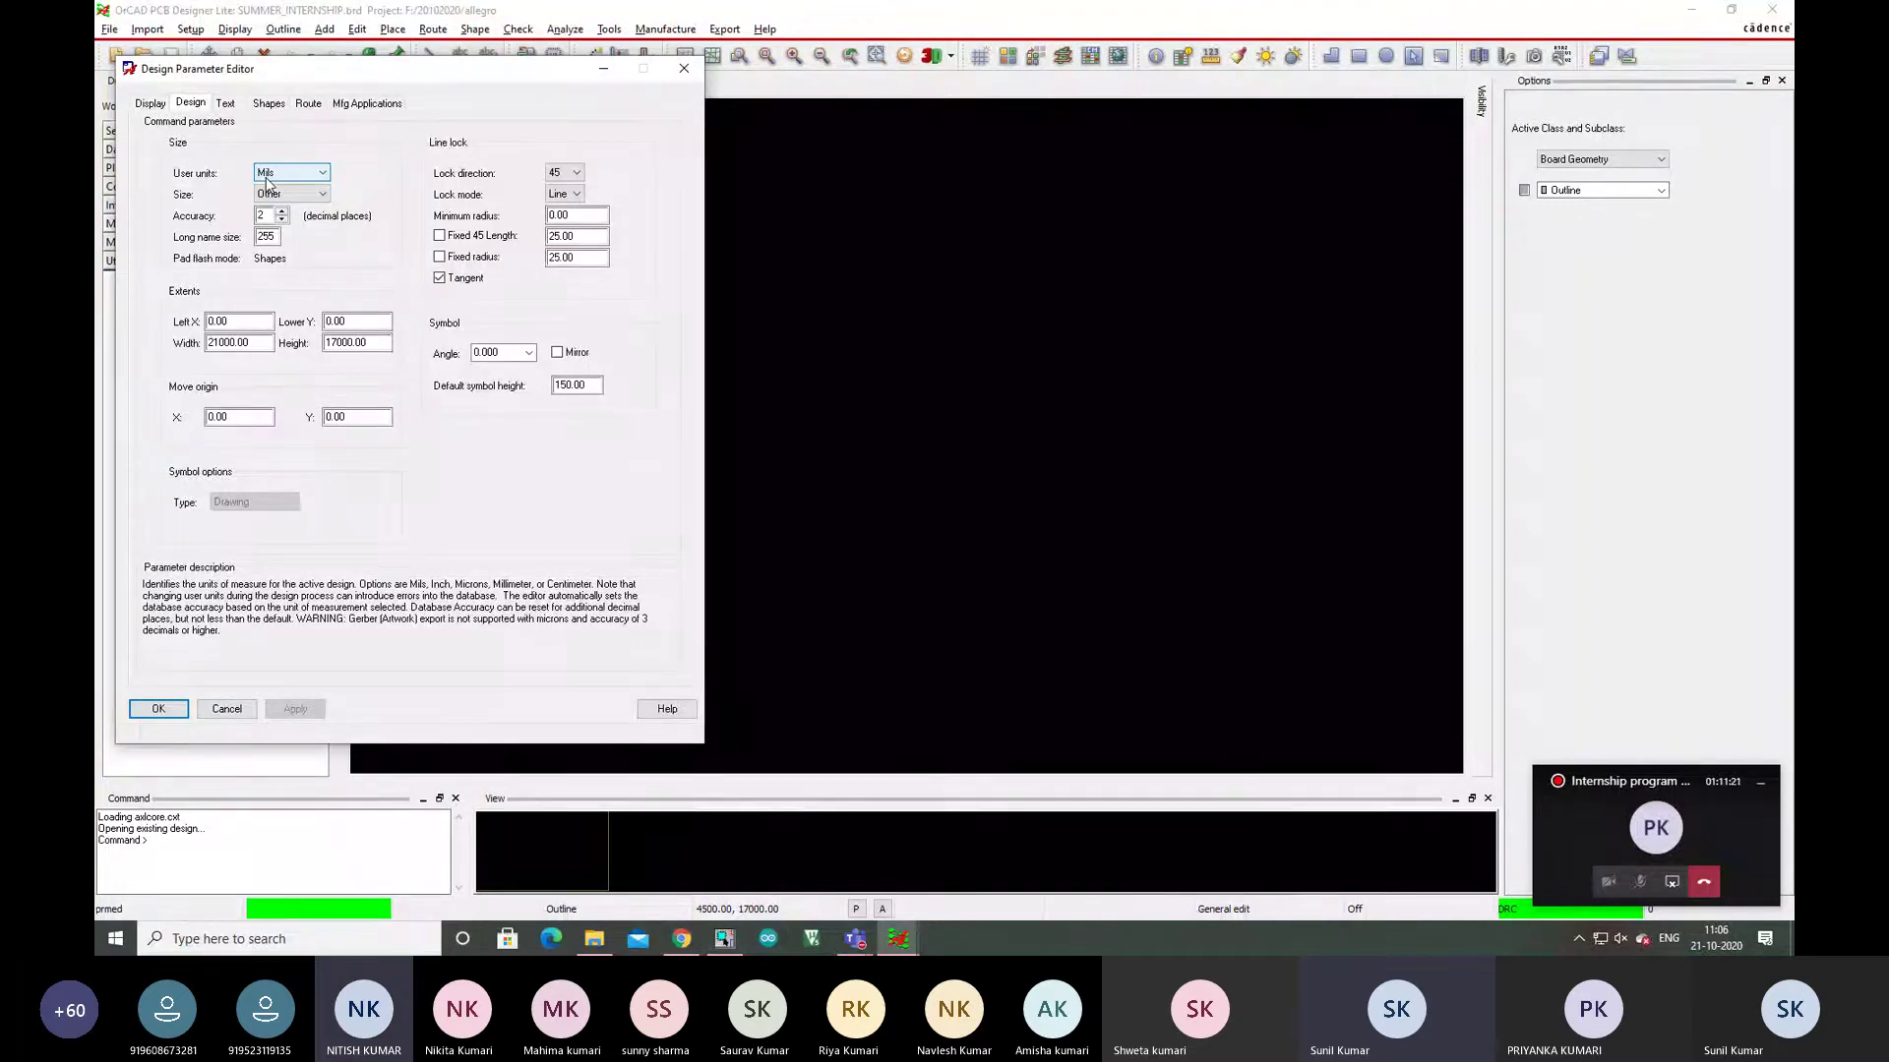
{"action": "left_click", "coordinate": [307, 177]}
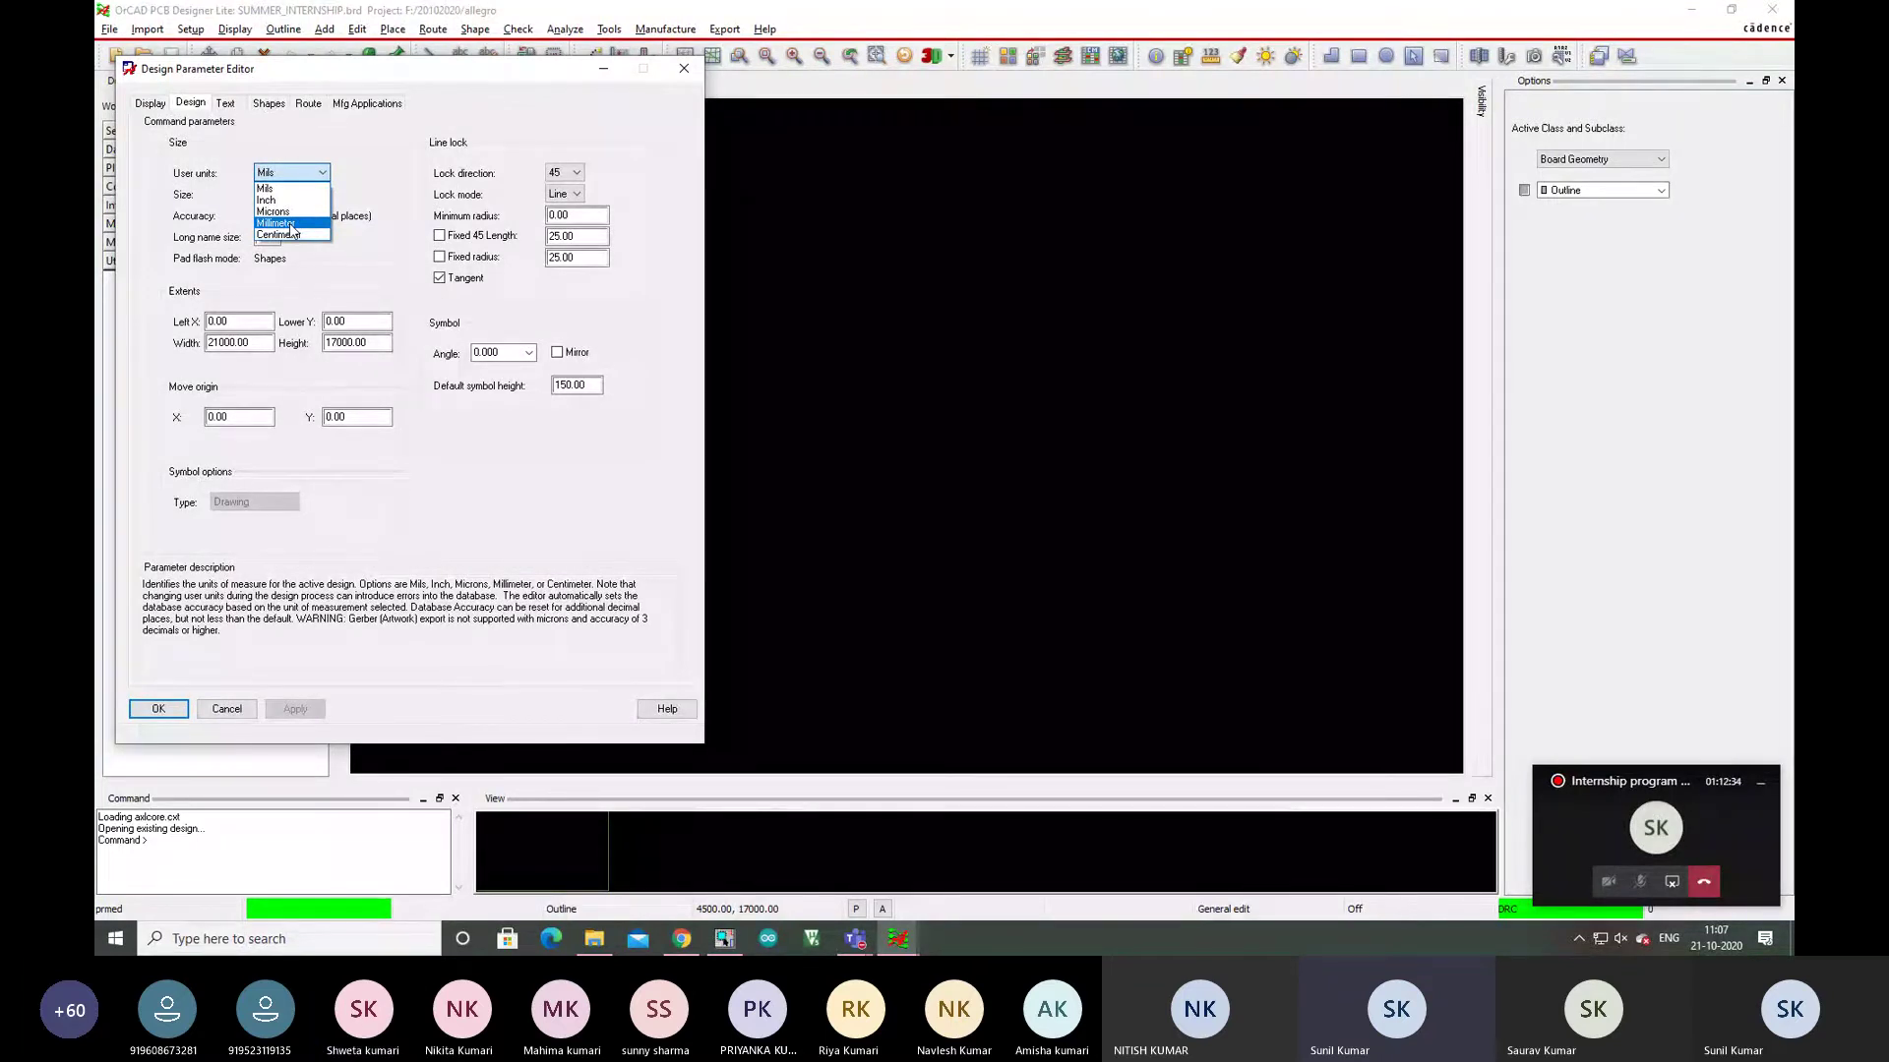
{"action": "left_click", "coordinate": [275, 223]}
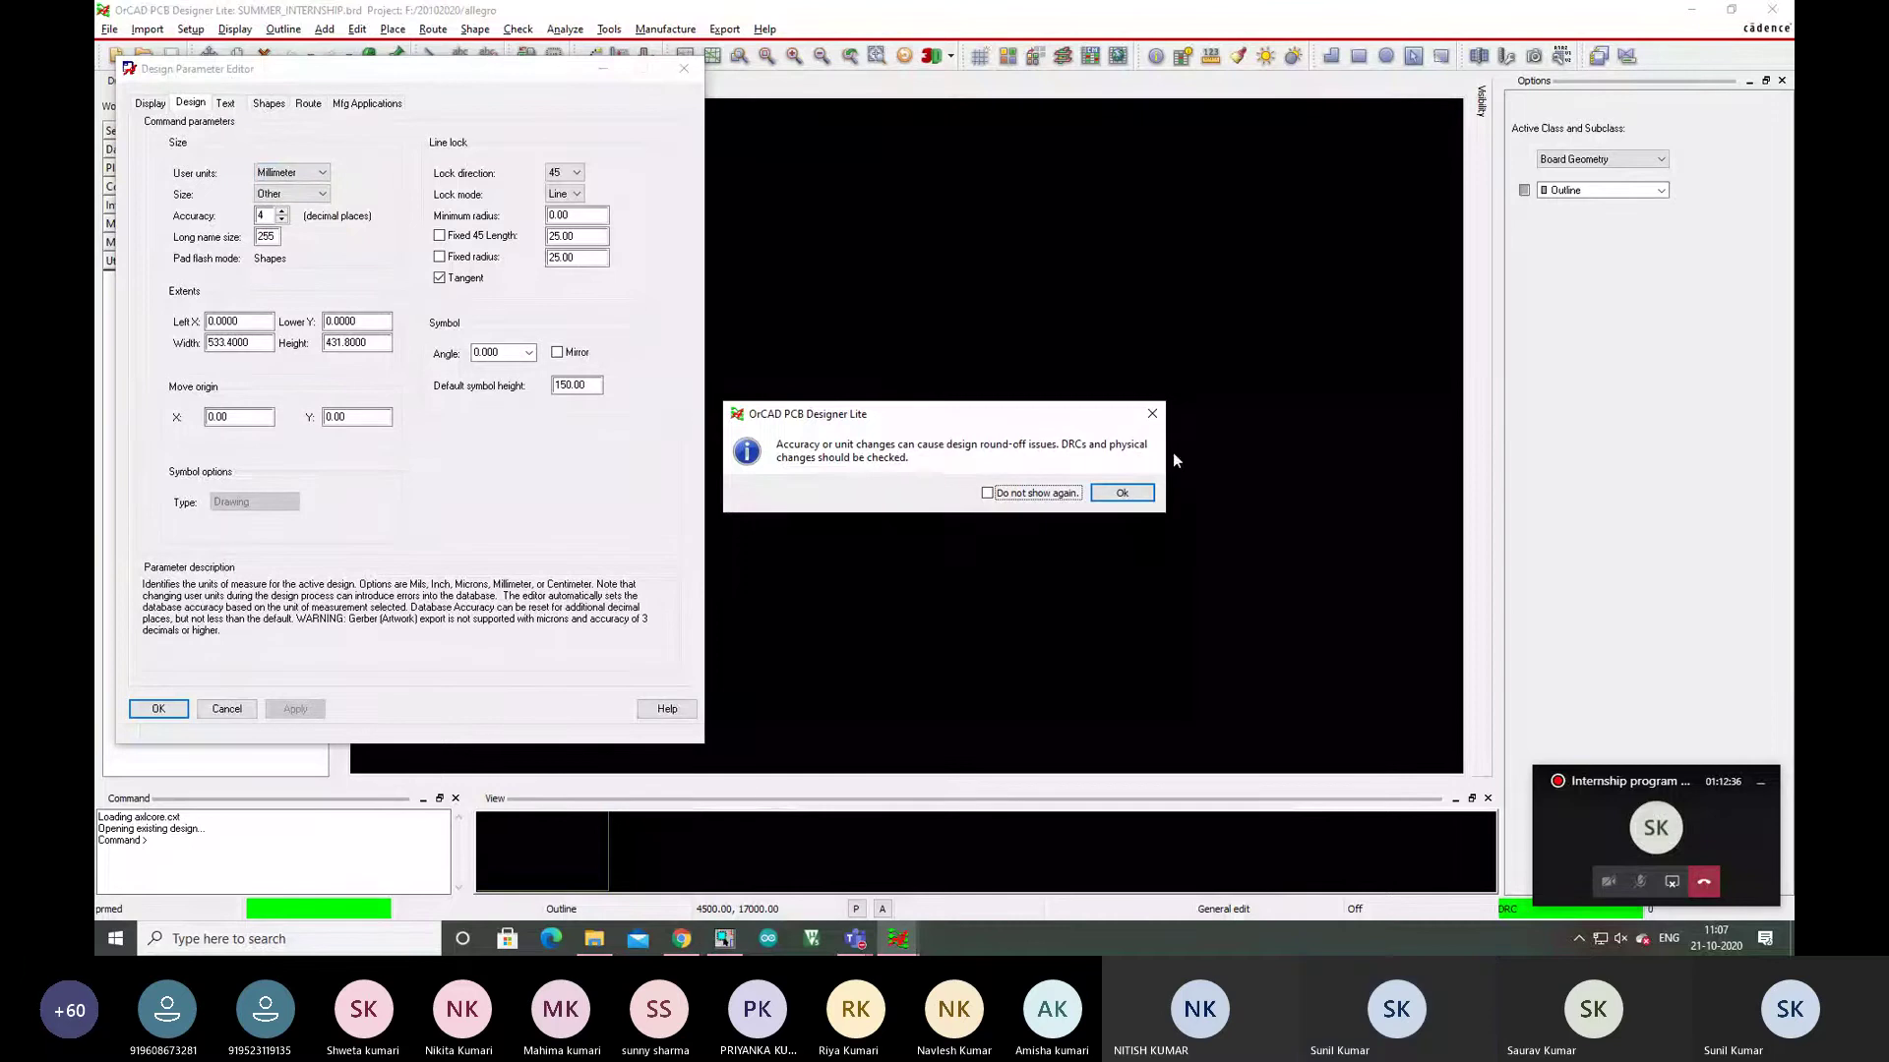
{"action": "left_click", "coordinate": [1122, 495]}
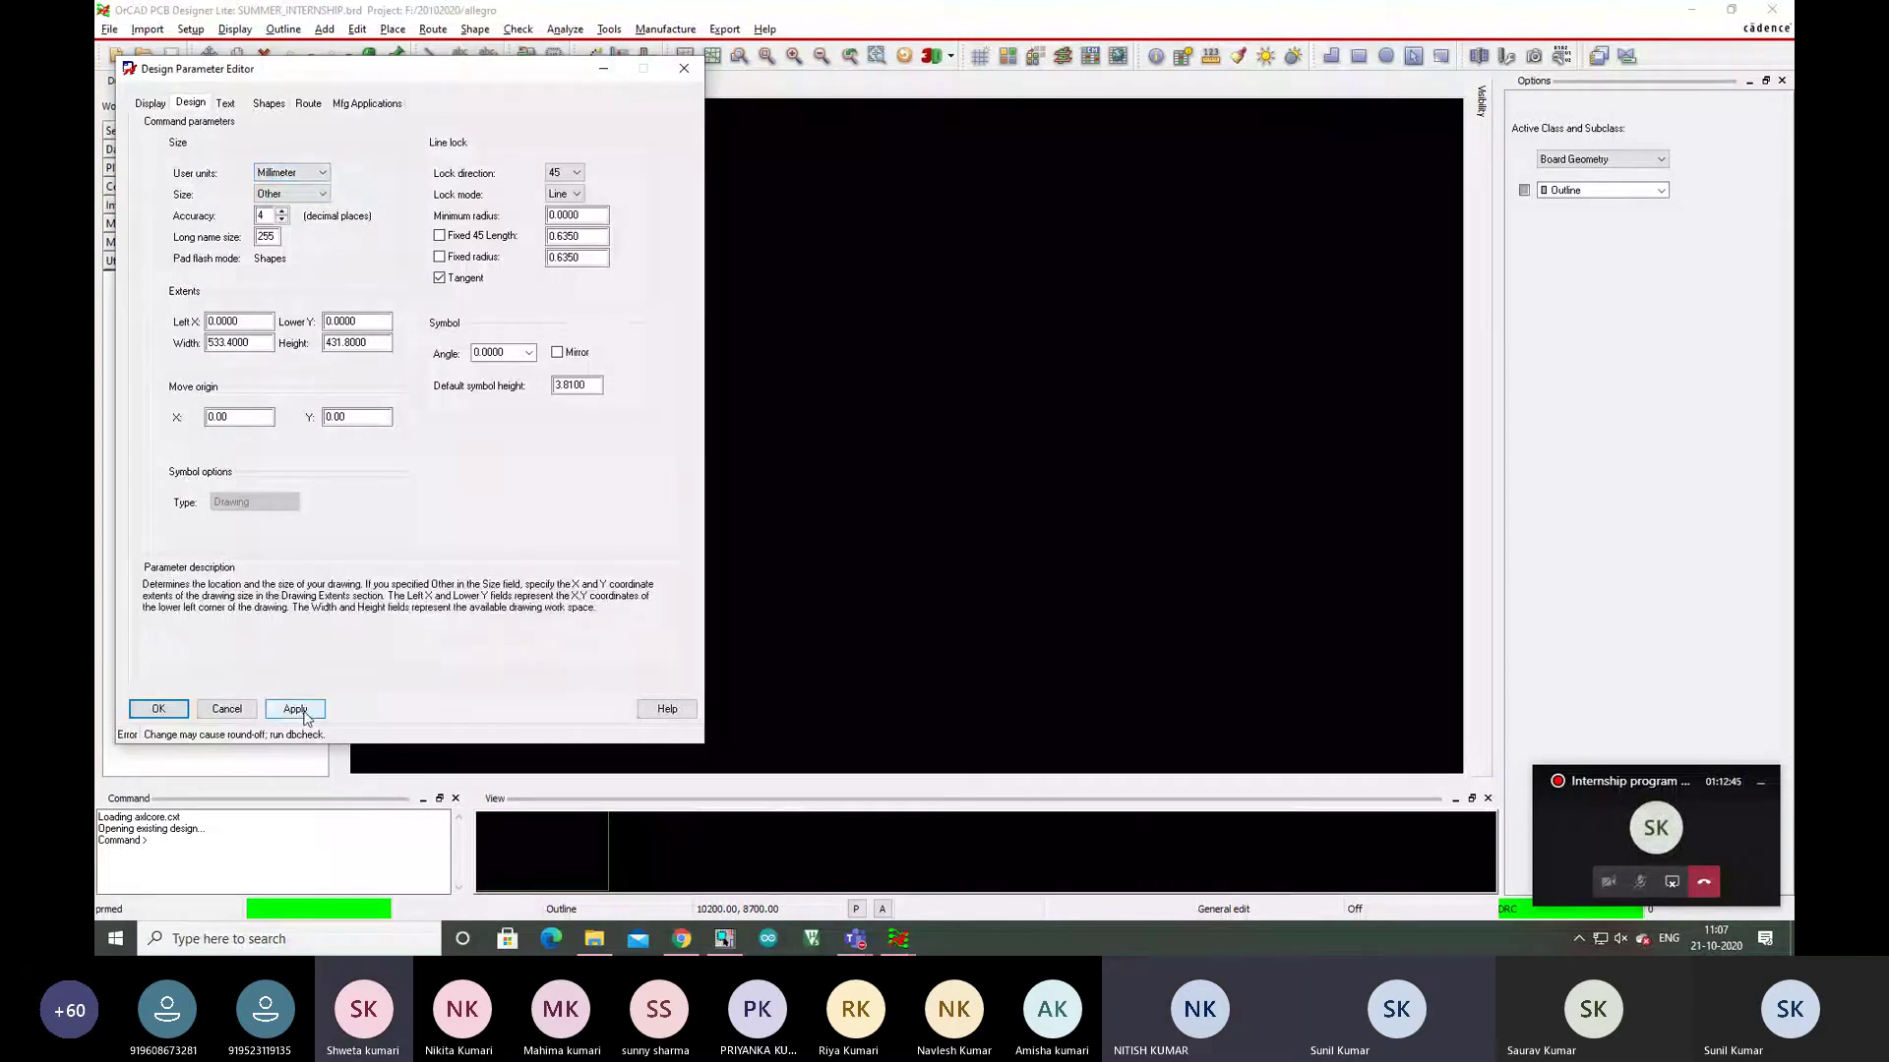
{"action": "left_click", "coordinate": [159, 708]}
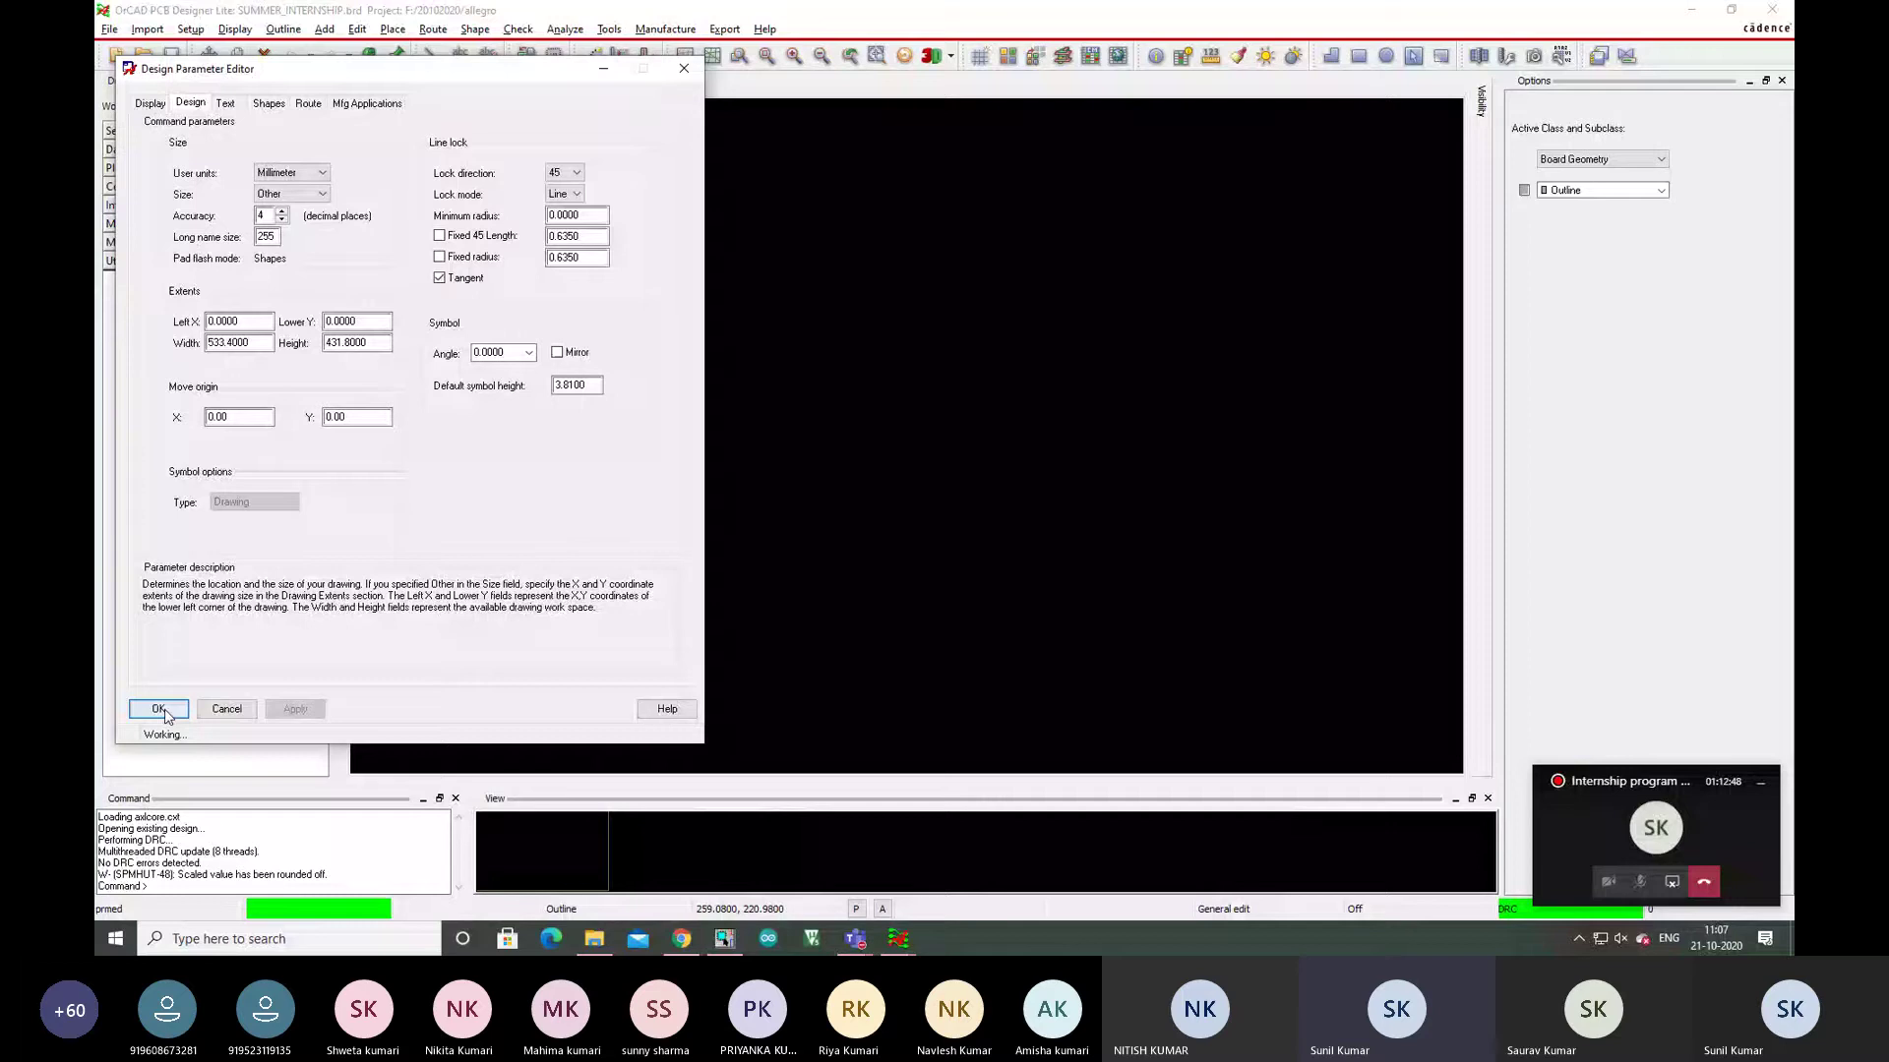
{"action": "left_click", "coordinate": [162, 710]}
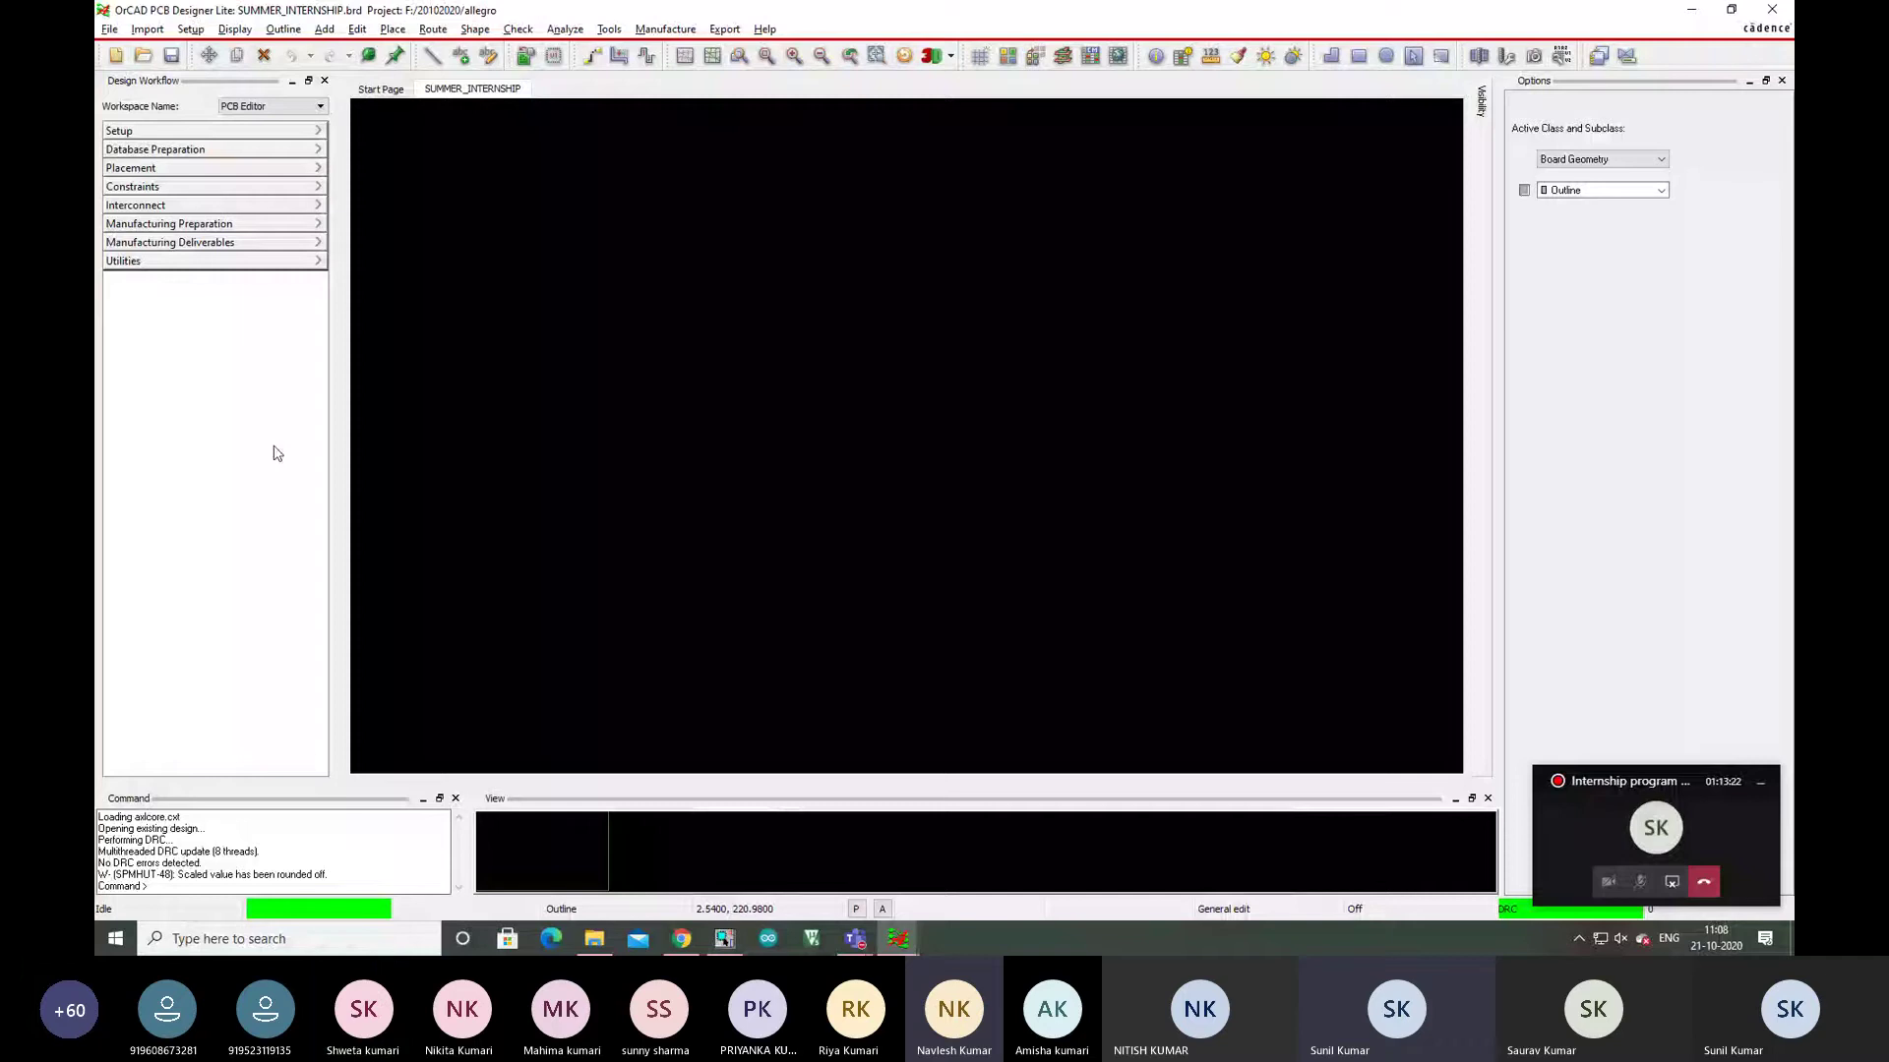
Turn the board grids on and set the Non-Etch grid spacing to 1.0000 in x and y.
{"action": "left_click", "coordinate": [190, 30]}
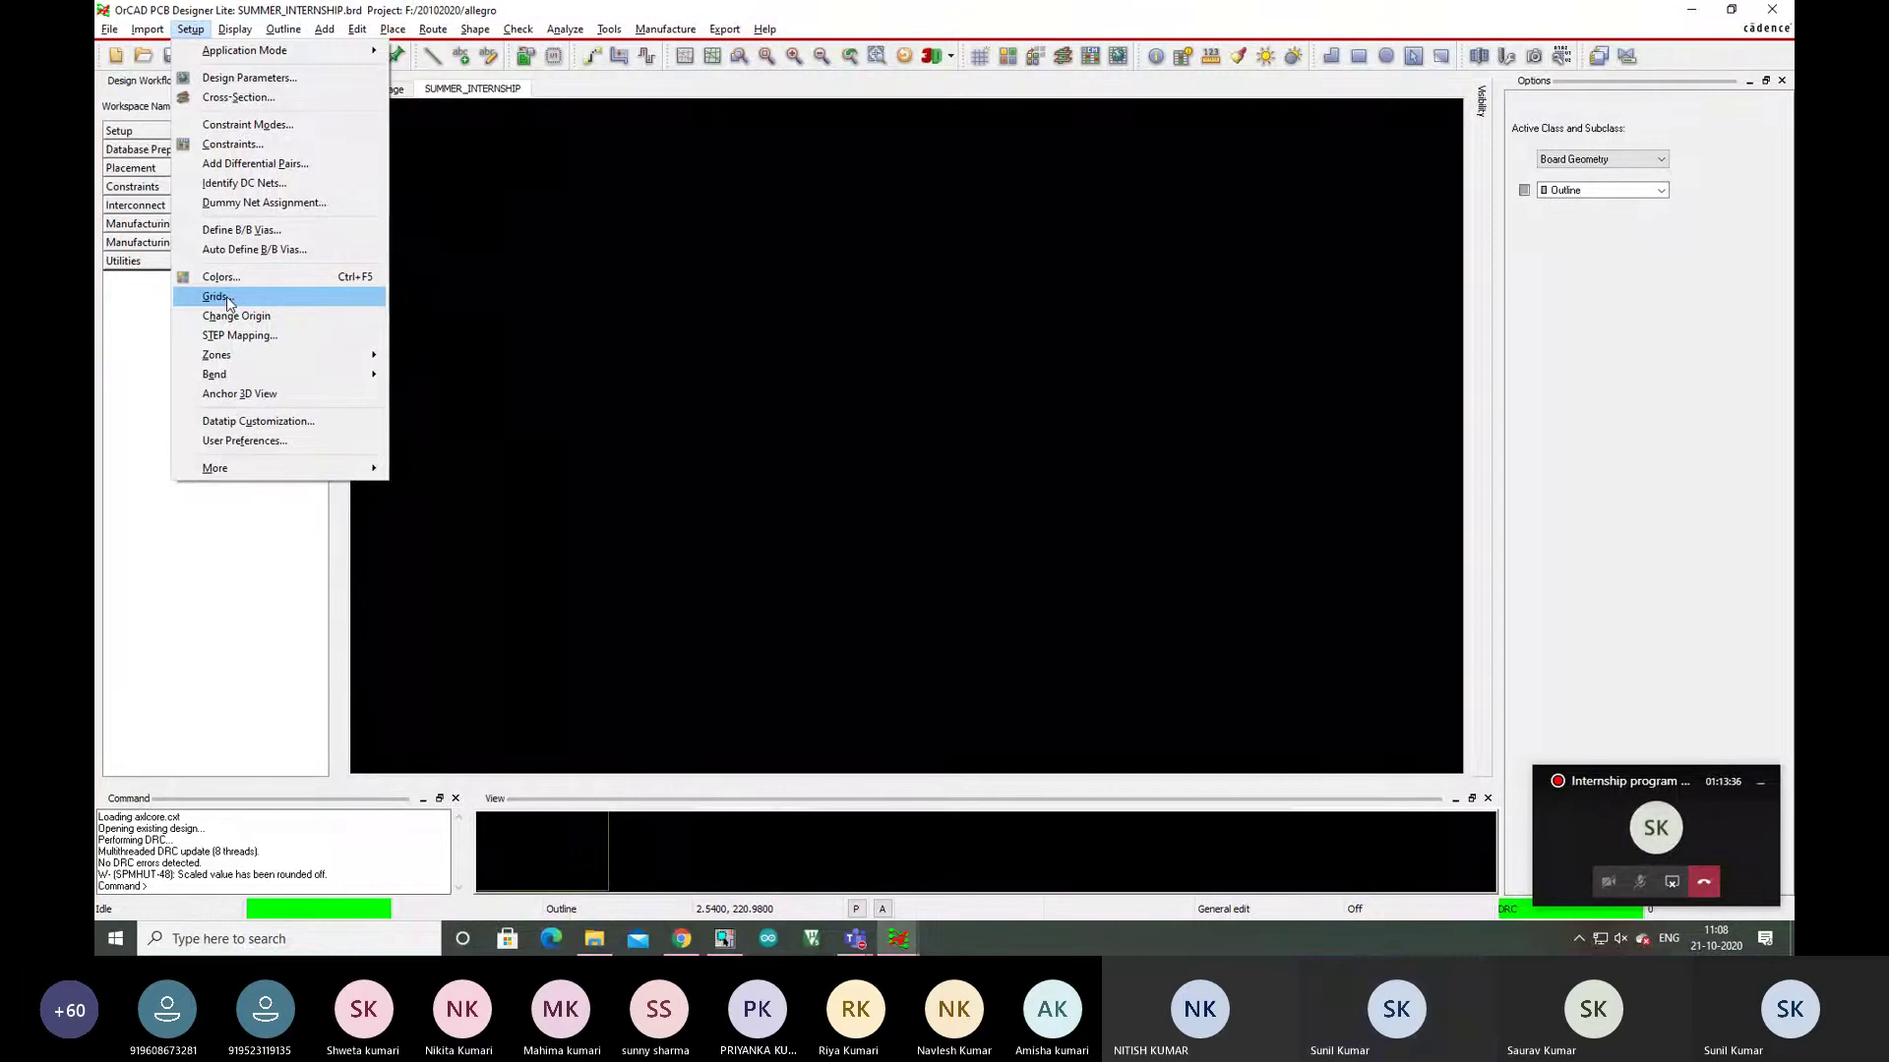
{"action": "left_click", "coordinate": [227, 297]}
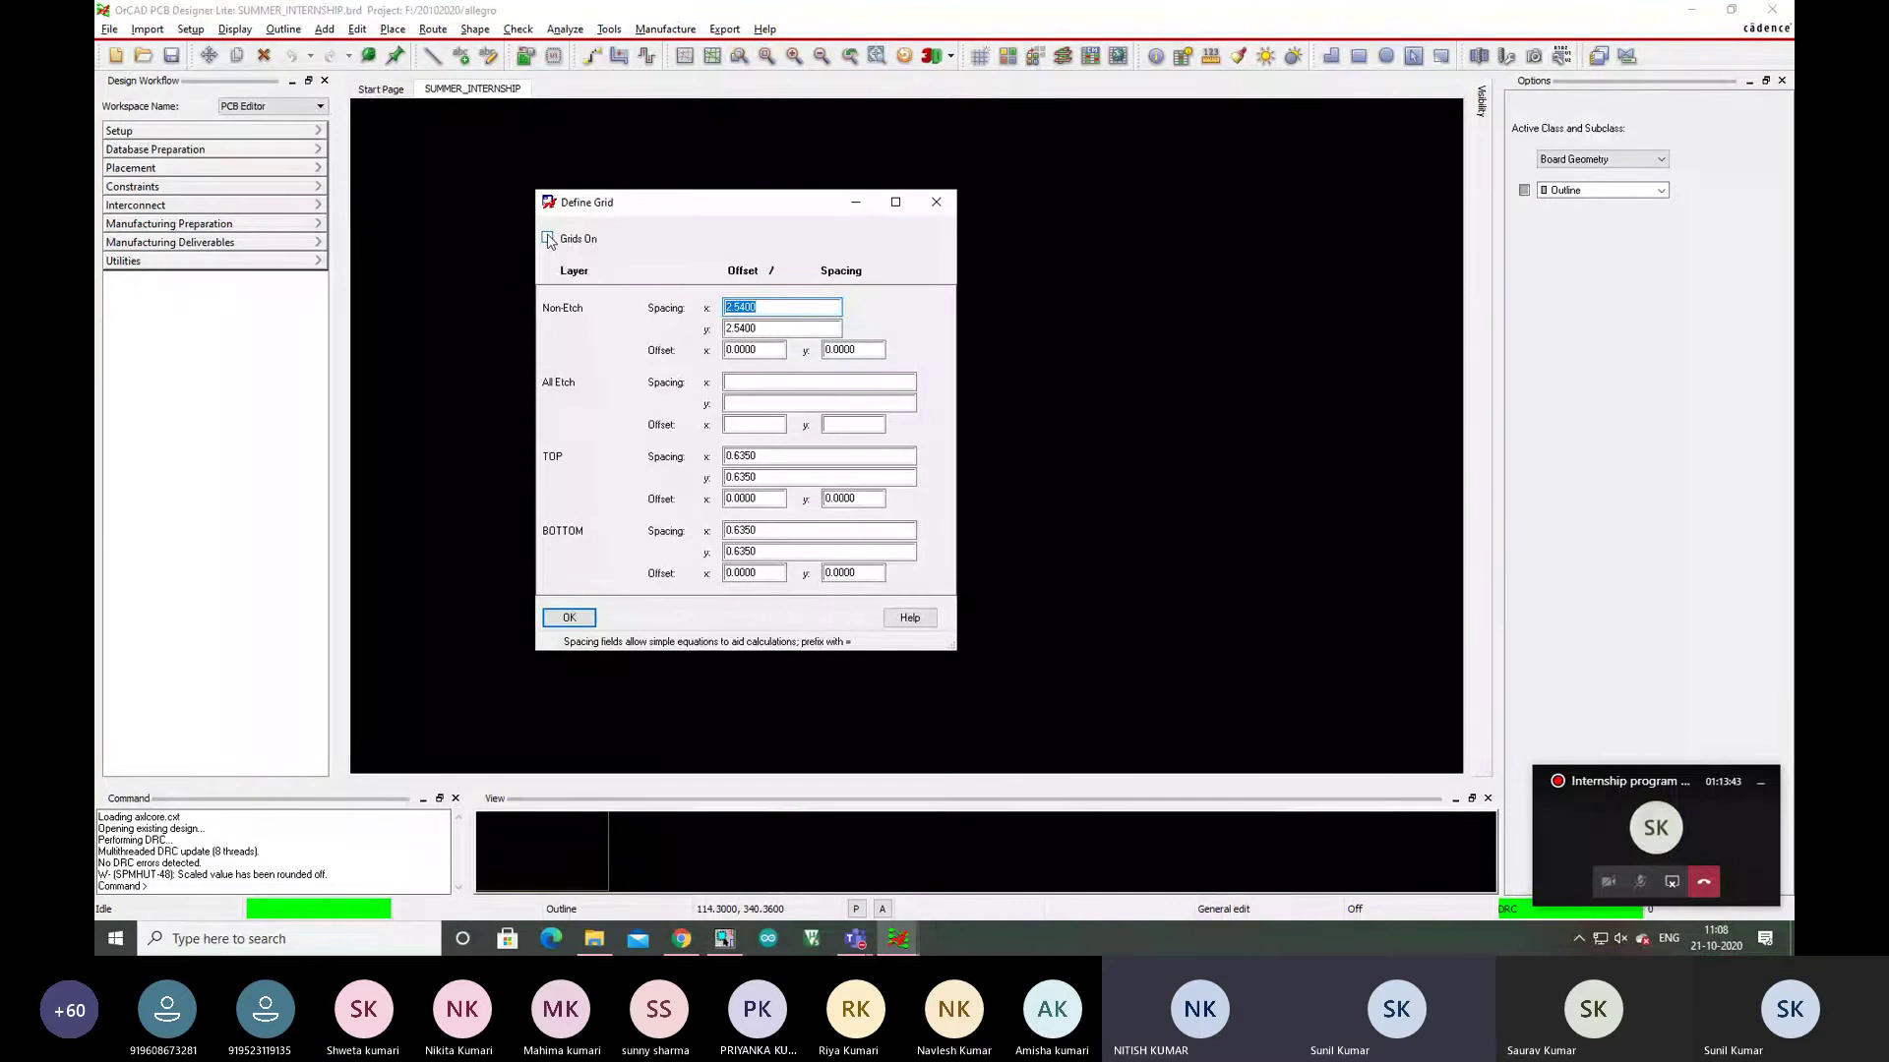
{"action": "left_click", "coordinate": [548, 239]}
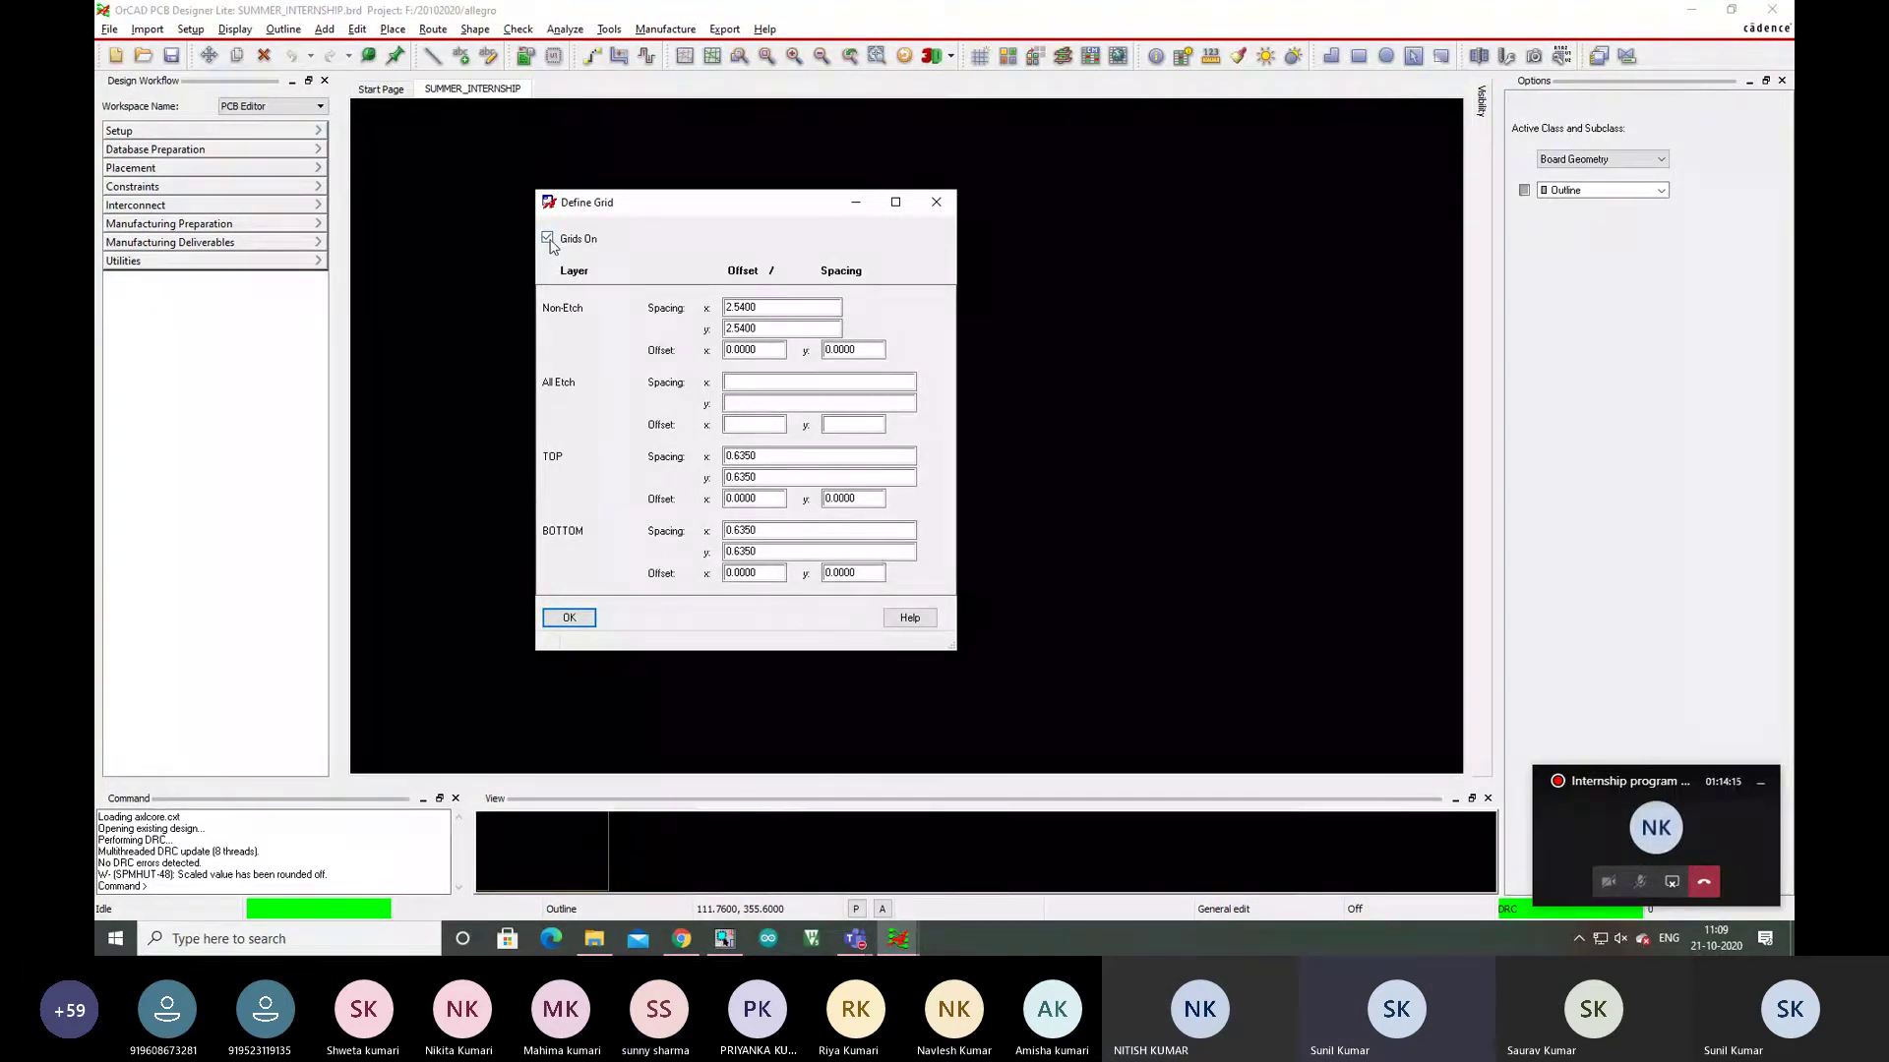
{"action": "left_click", "coordinate": [728, 309]}
{"action": "double_click", "coordinate": [772, 304]}
{"action": "type", "text": "1"}
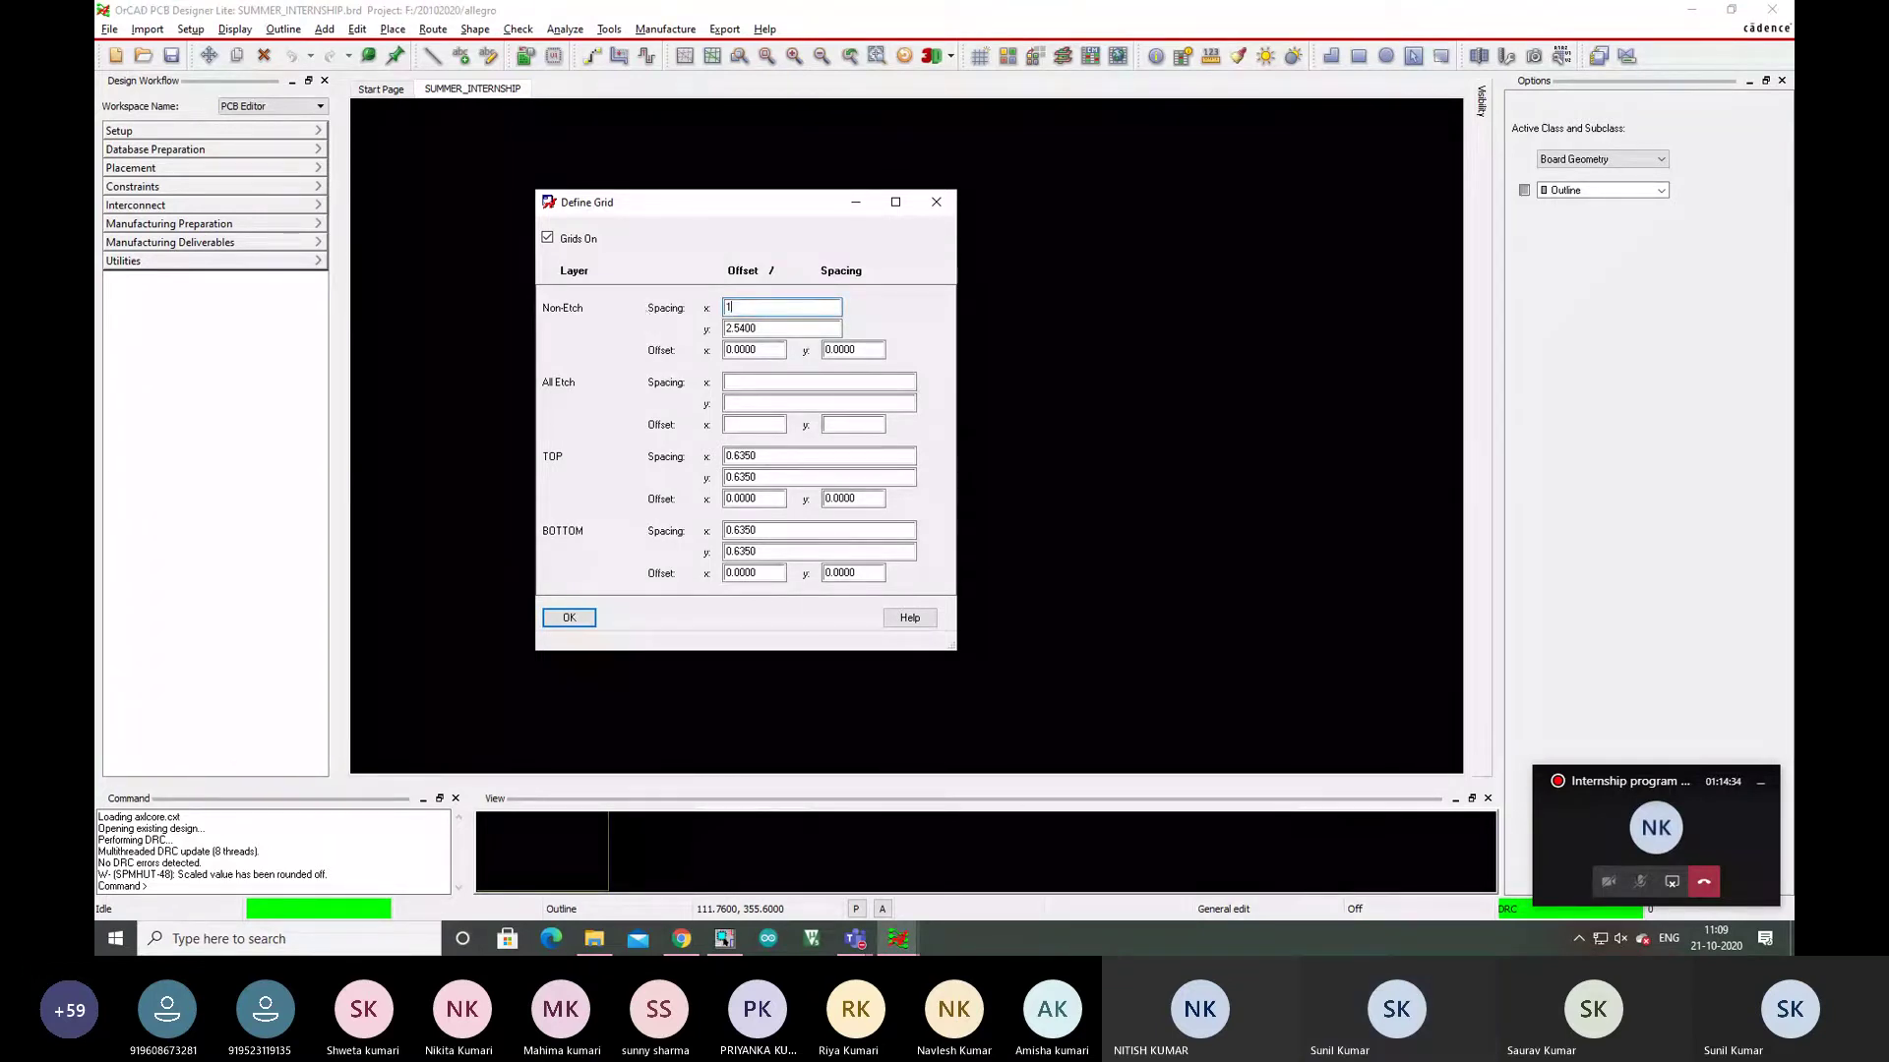
{"action": "type", "text": ".0000"}
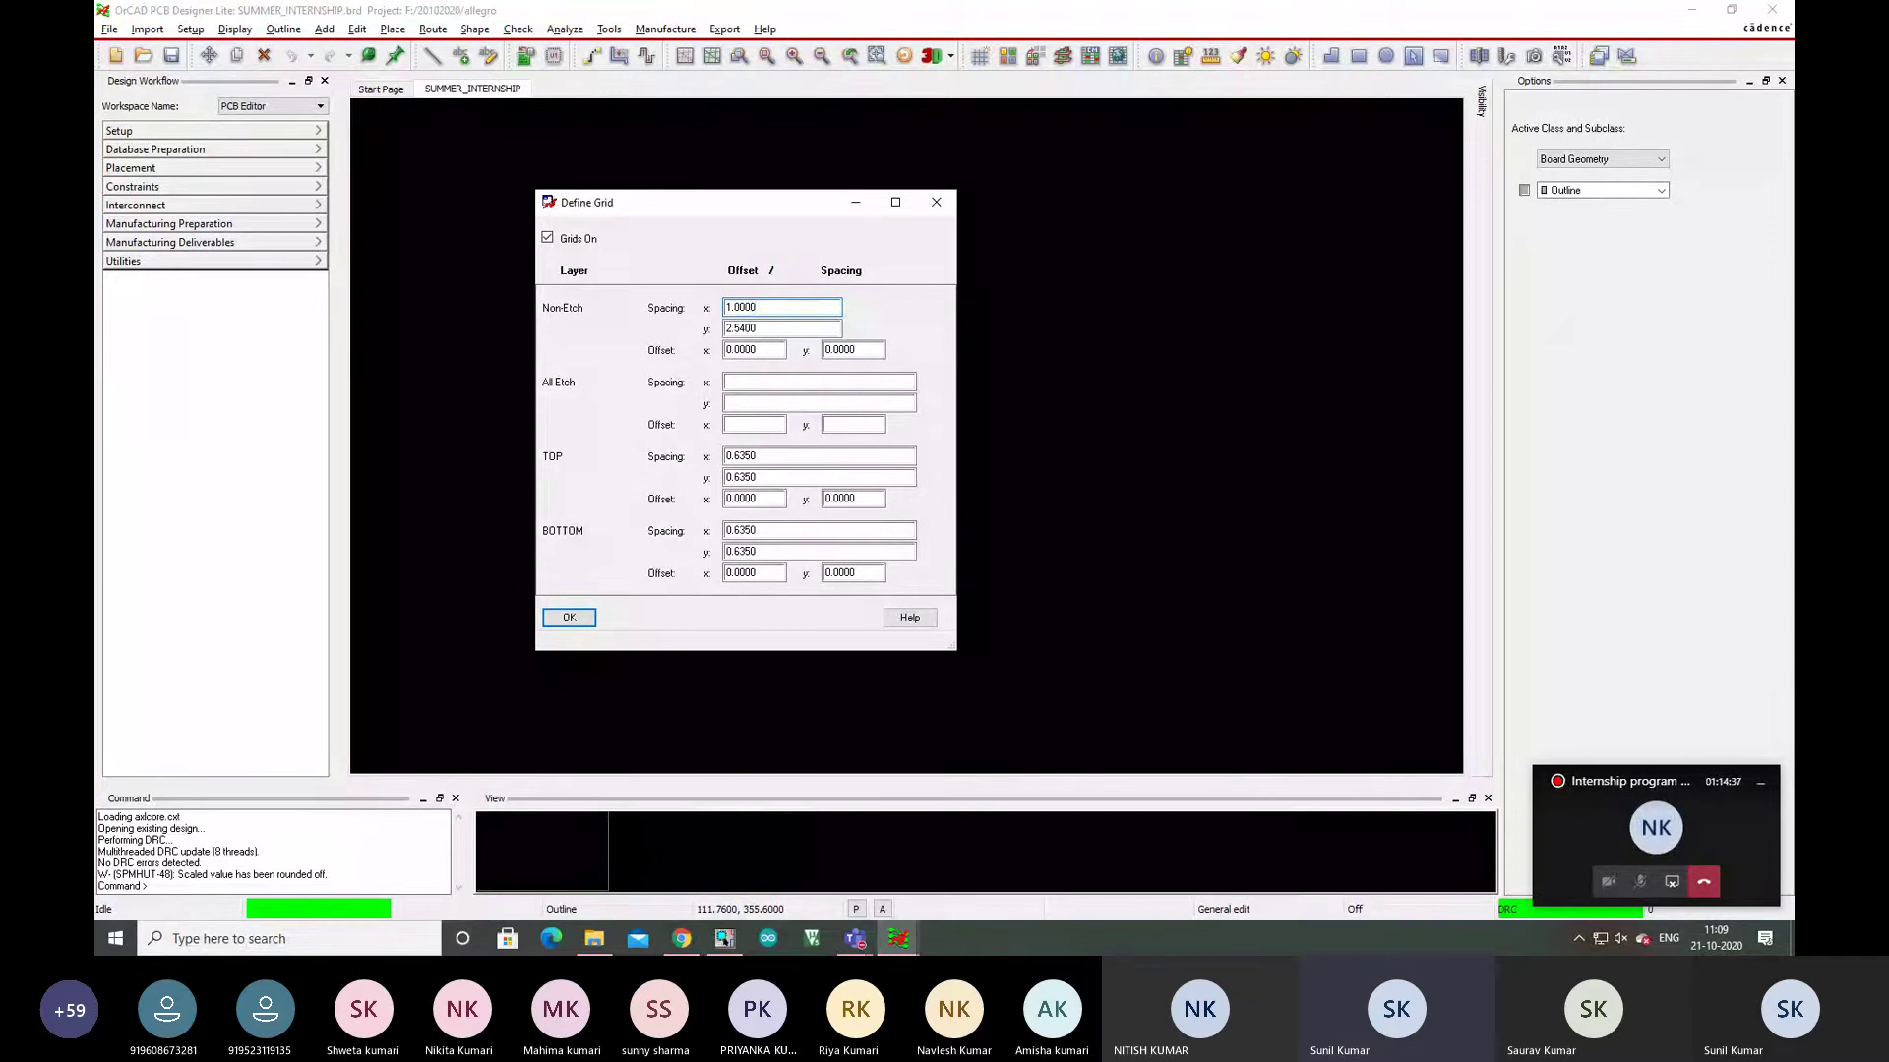
{"action": "key", "text": "Tab"}
{"action": "type", "text": "1.0000"}
Set the All Etch grid spacing to 1.0000 in x and y and accept the grid definition.
{"action": "key", "text": "Tab"}
{"action": "key", "text": "Tab"}
{"action": "key", "text": "Tab"}
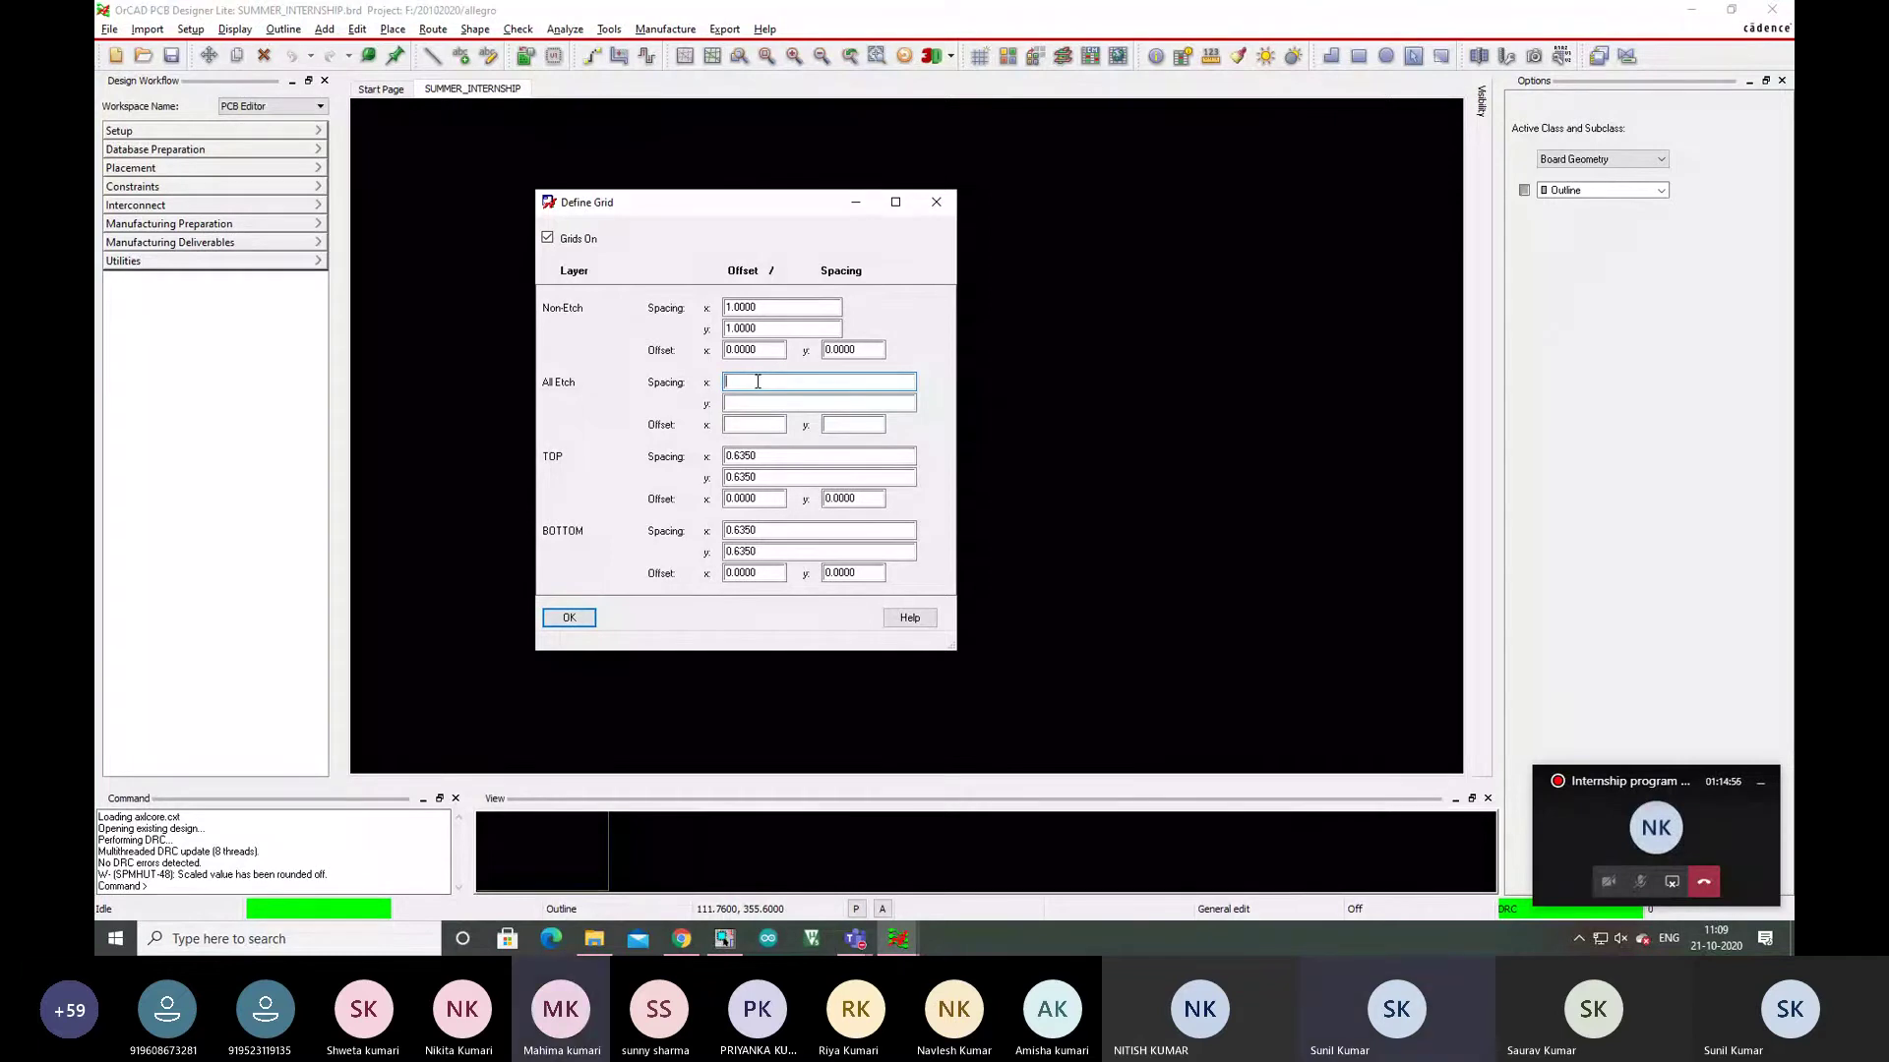
{"action": "type", "text": "1.0000"}
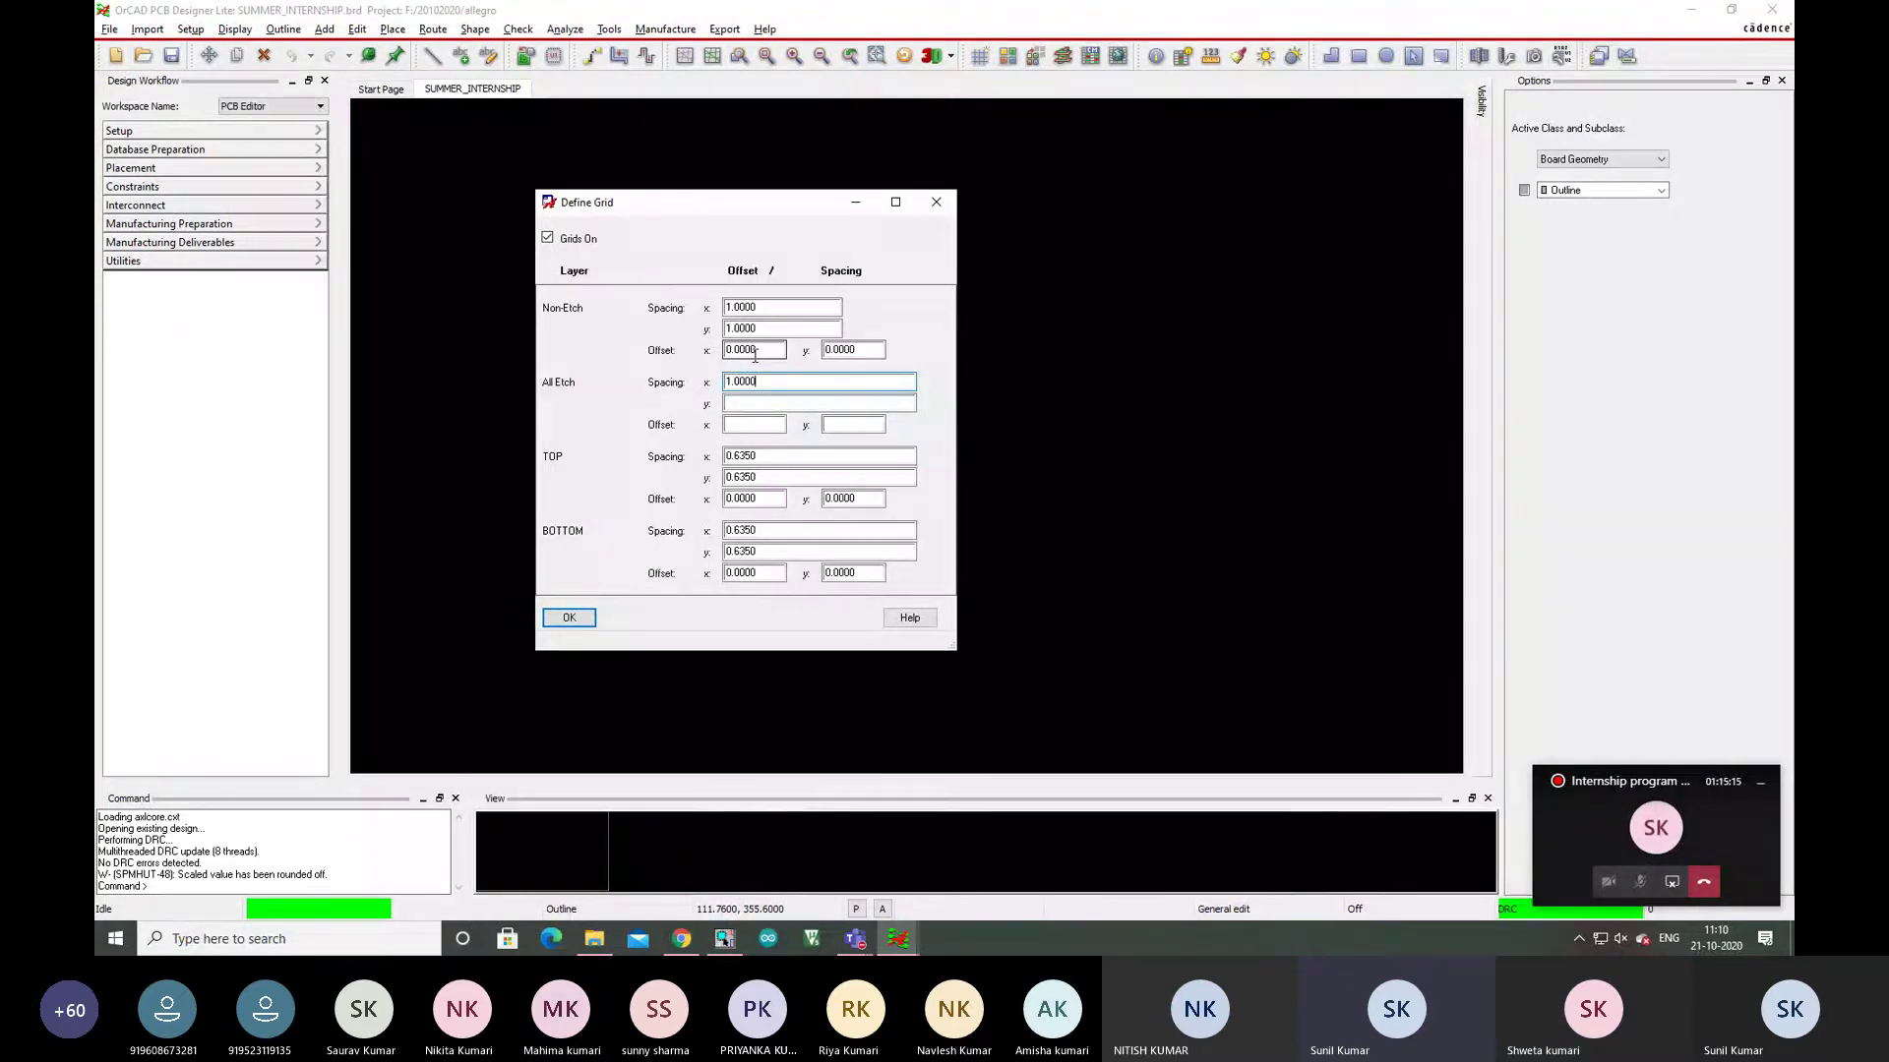
{"action": "left_click", "coordinate": [750, 400]}
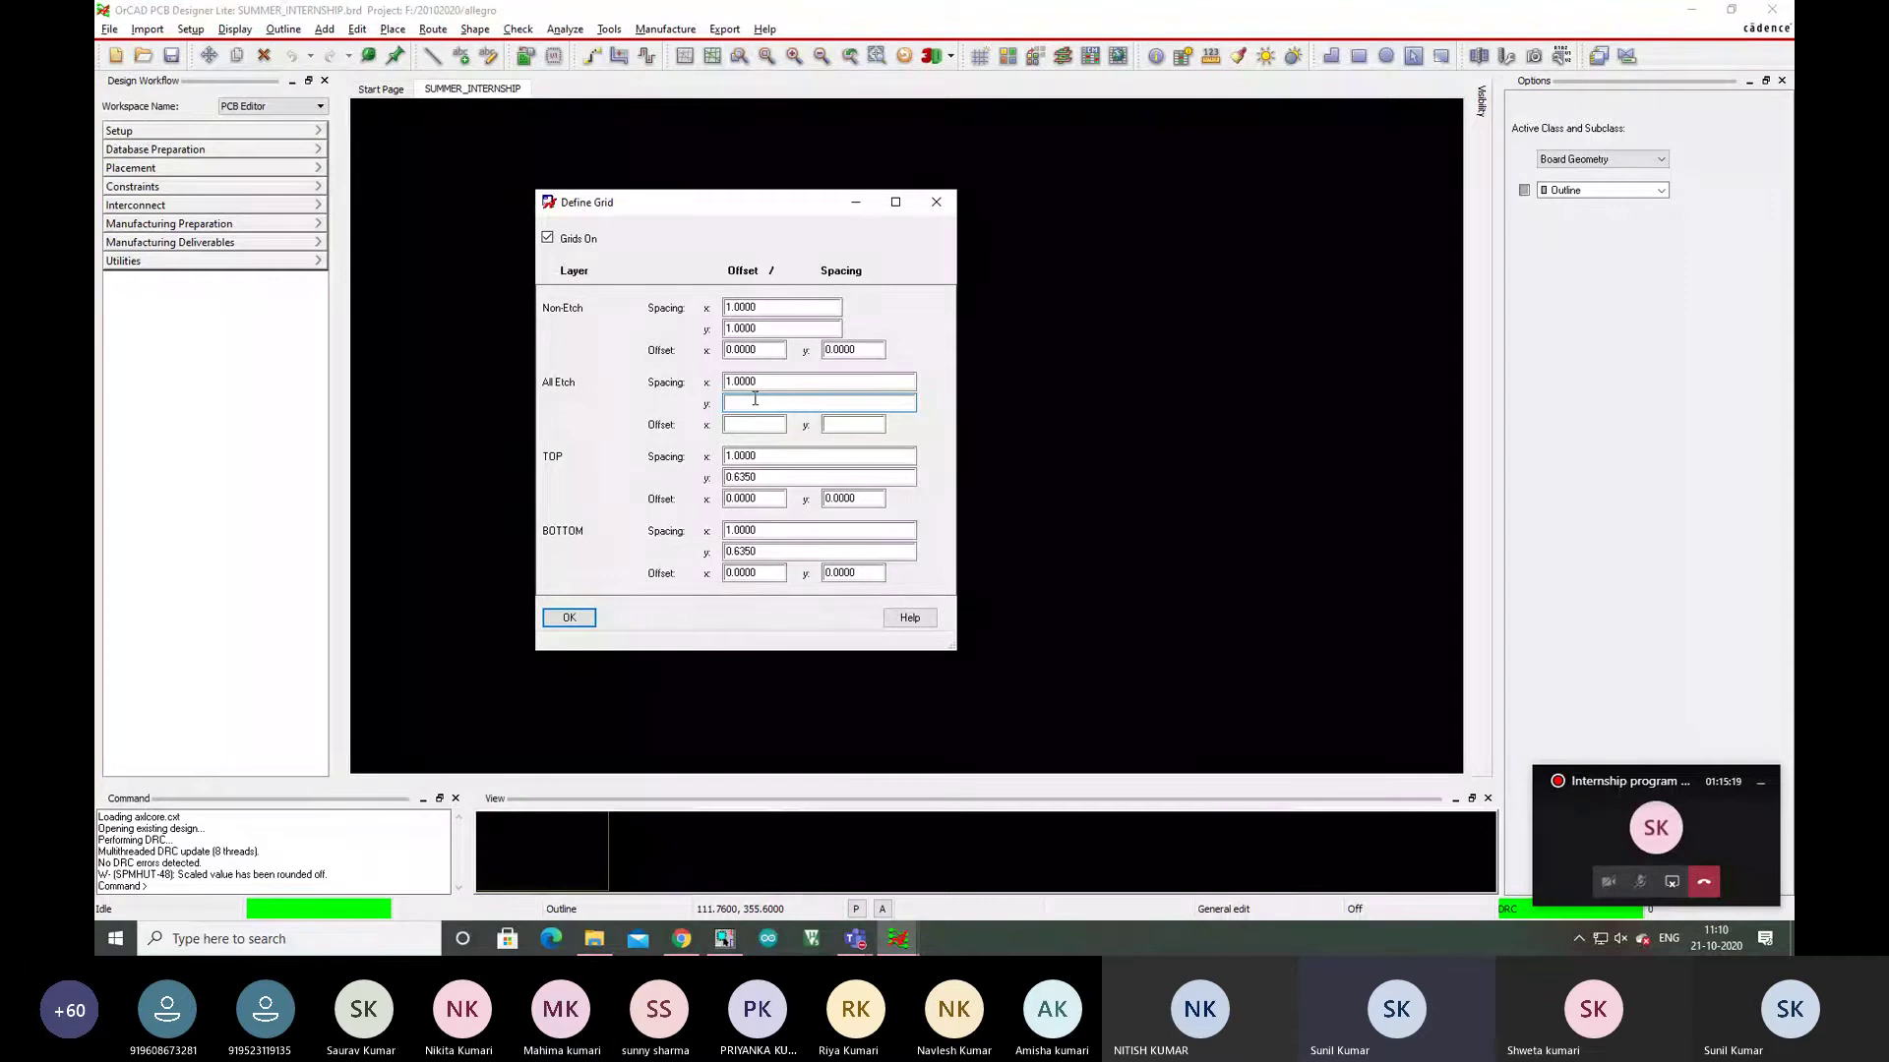
{"action": "type", "text": "1.0000"}
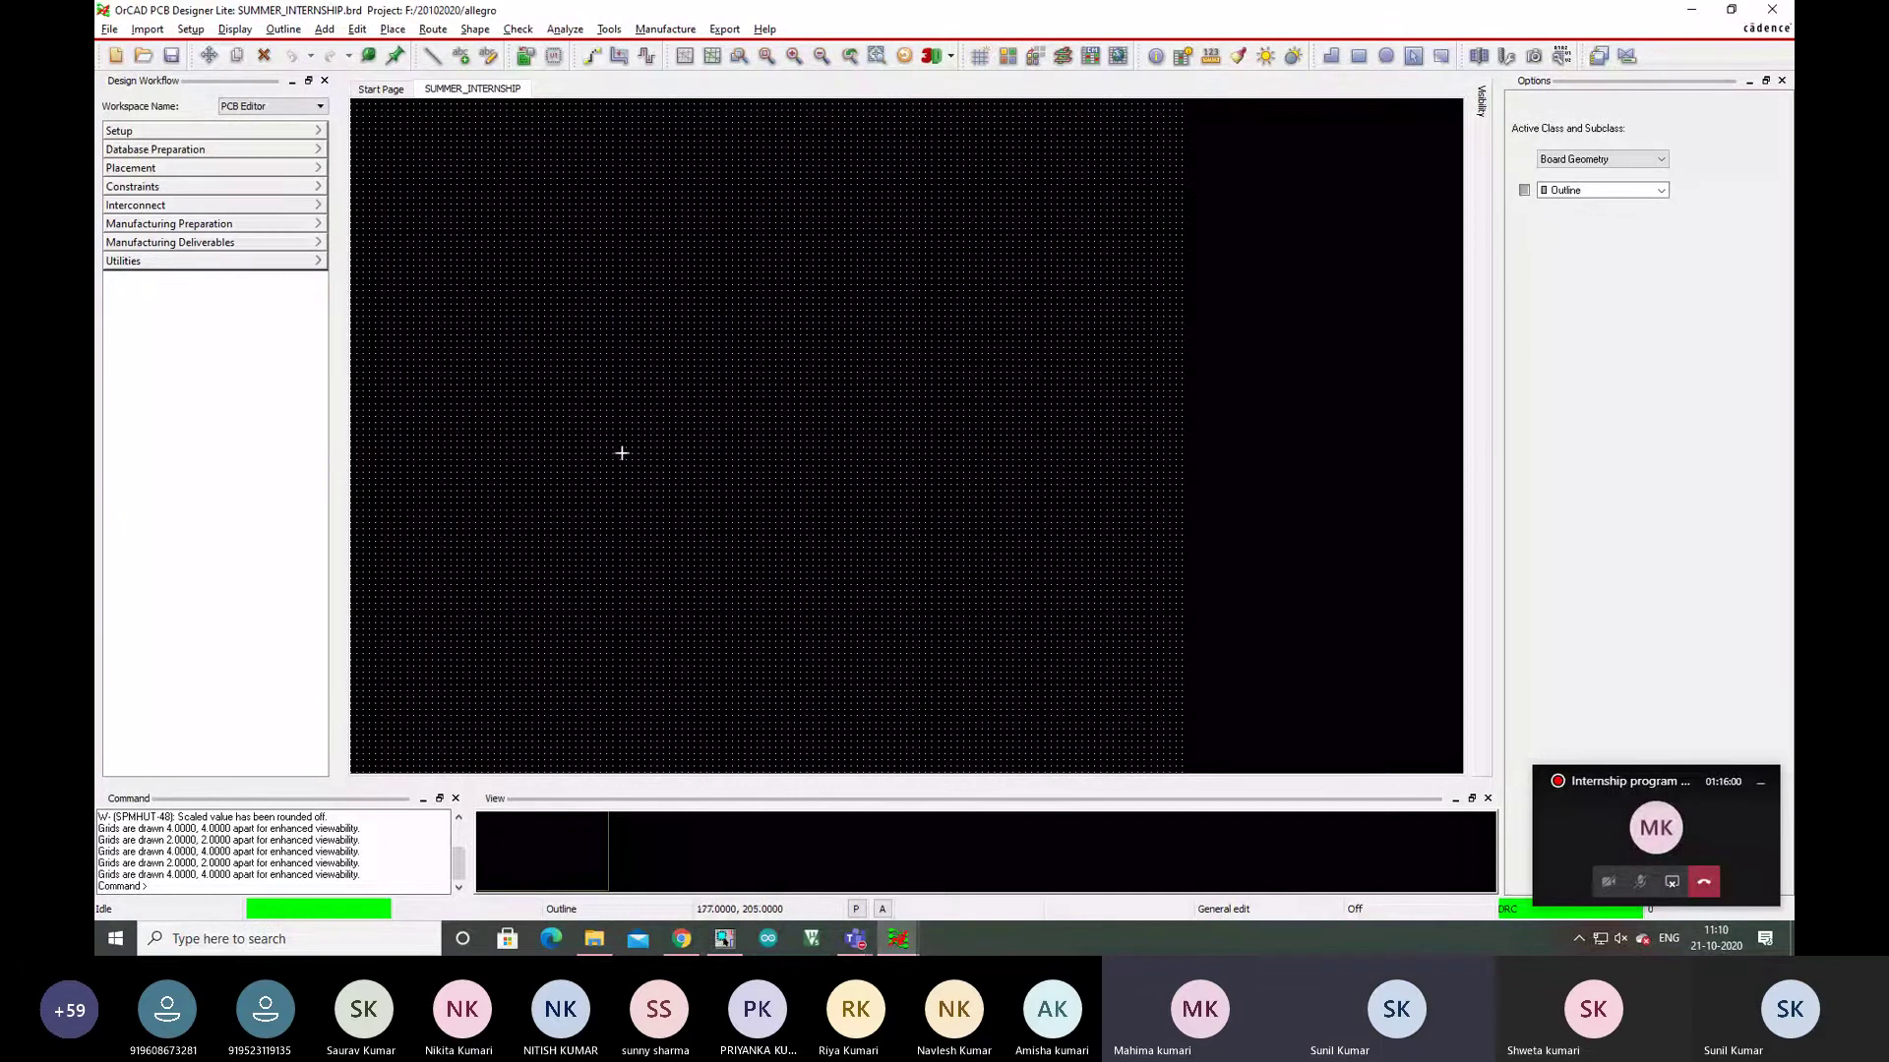
{"action": "scroll", "coordinate": [573, 447], "scroll_direction": "up", "scroll_amount": 1}
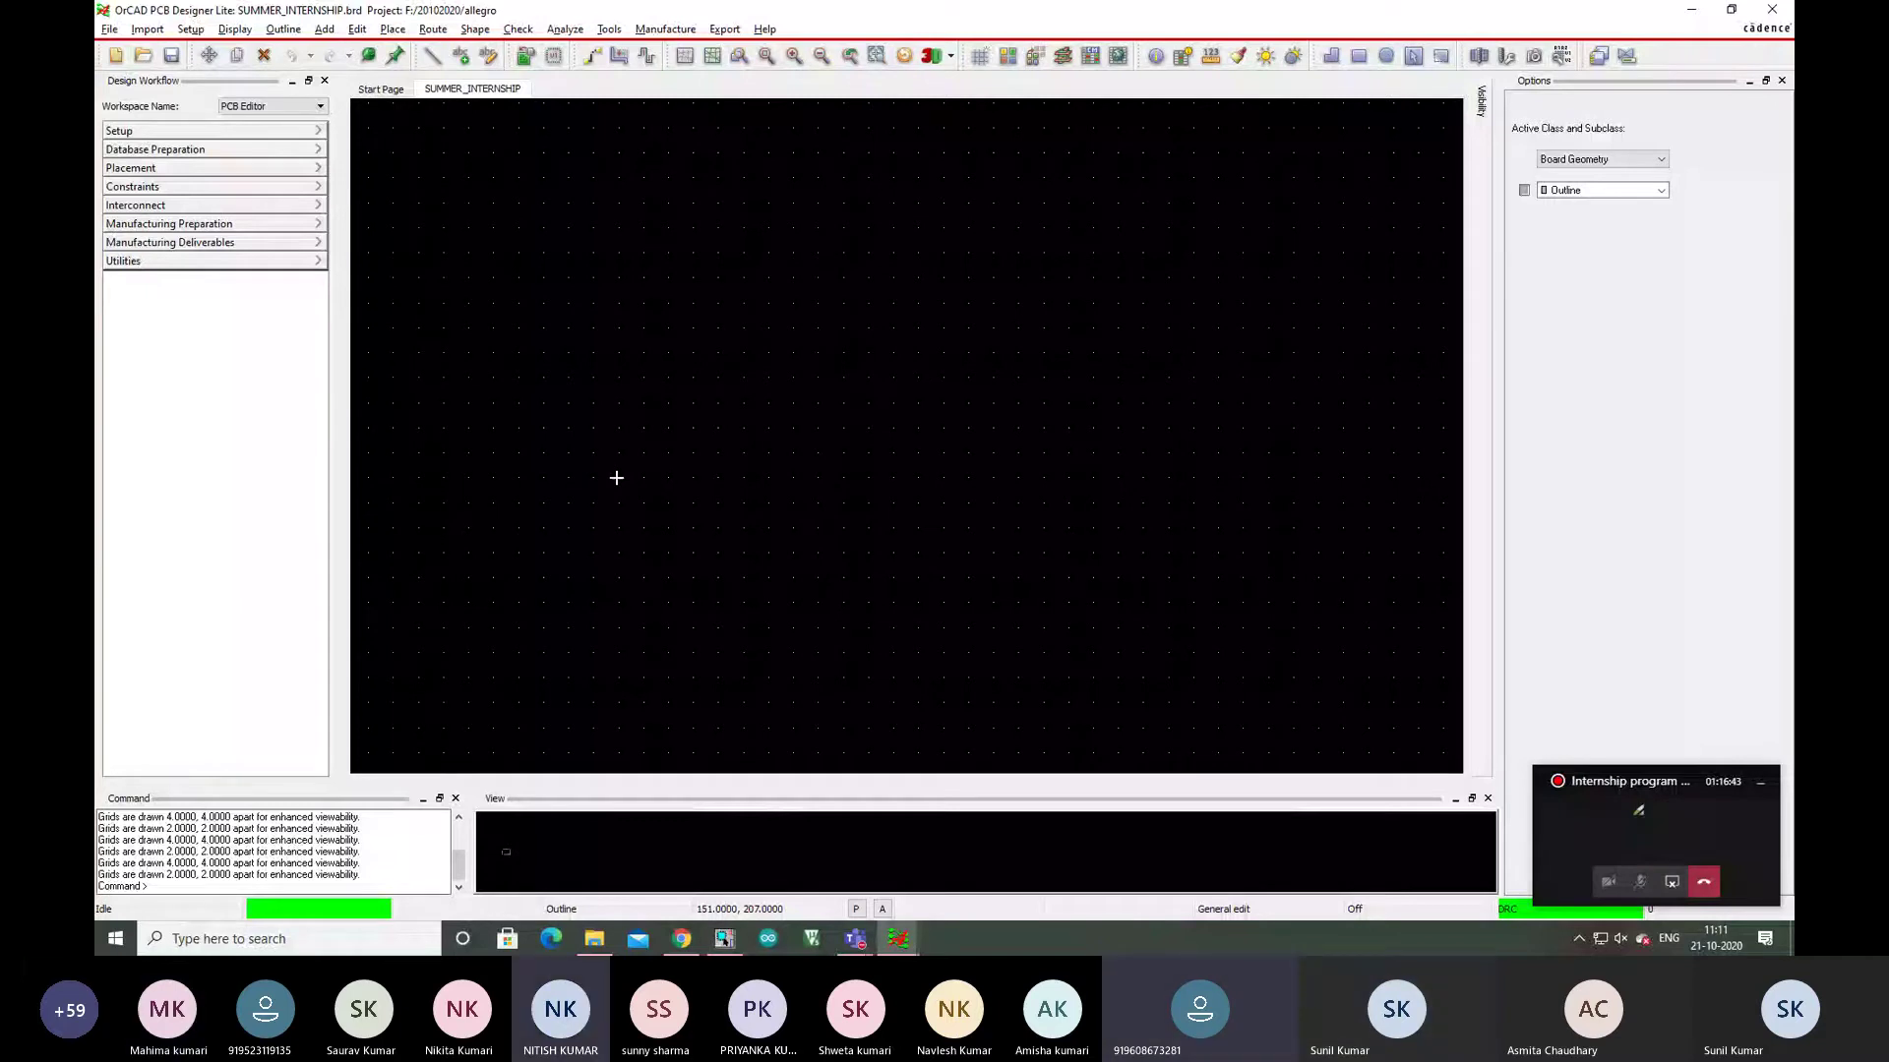
{"action": "left_click", "coordinate": [190, 29]}
{"action": "left_click", "coordinate": [212, 70]}
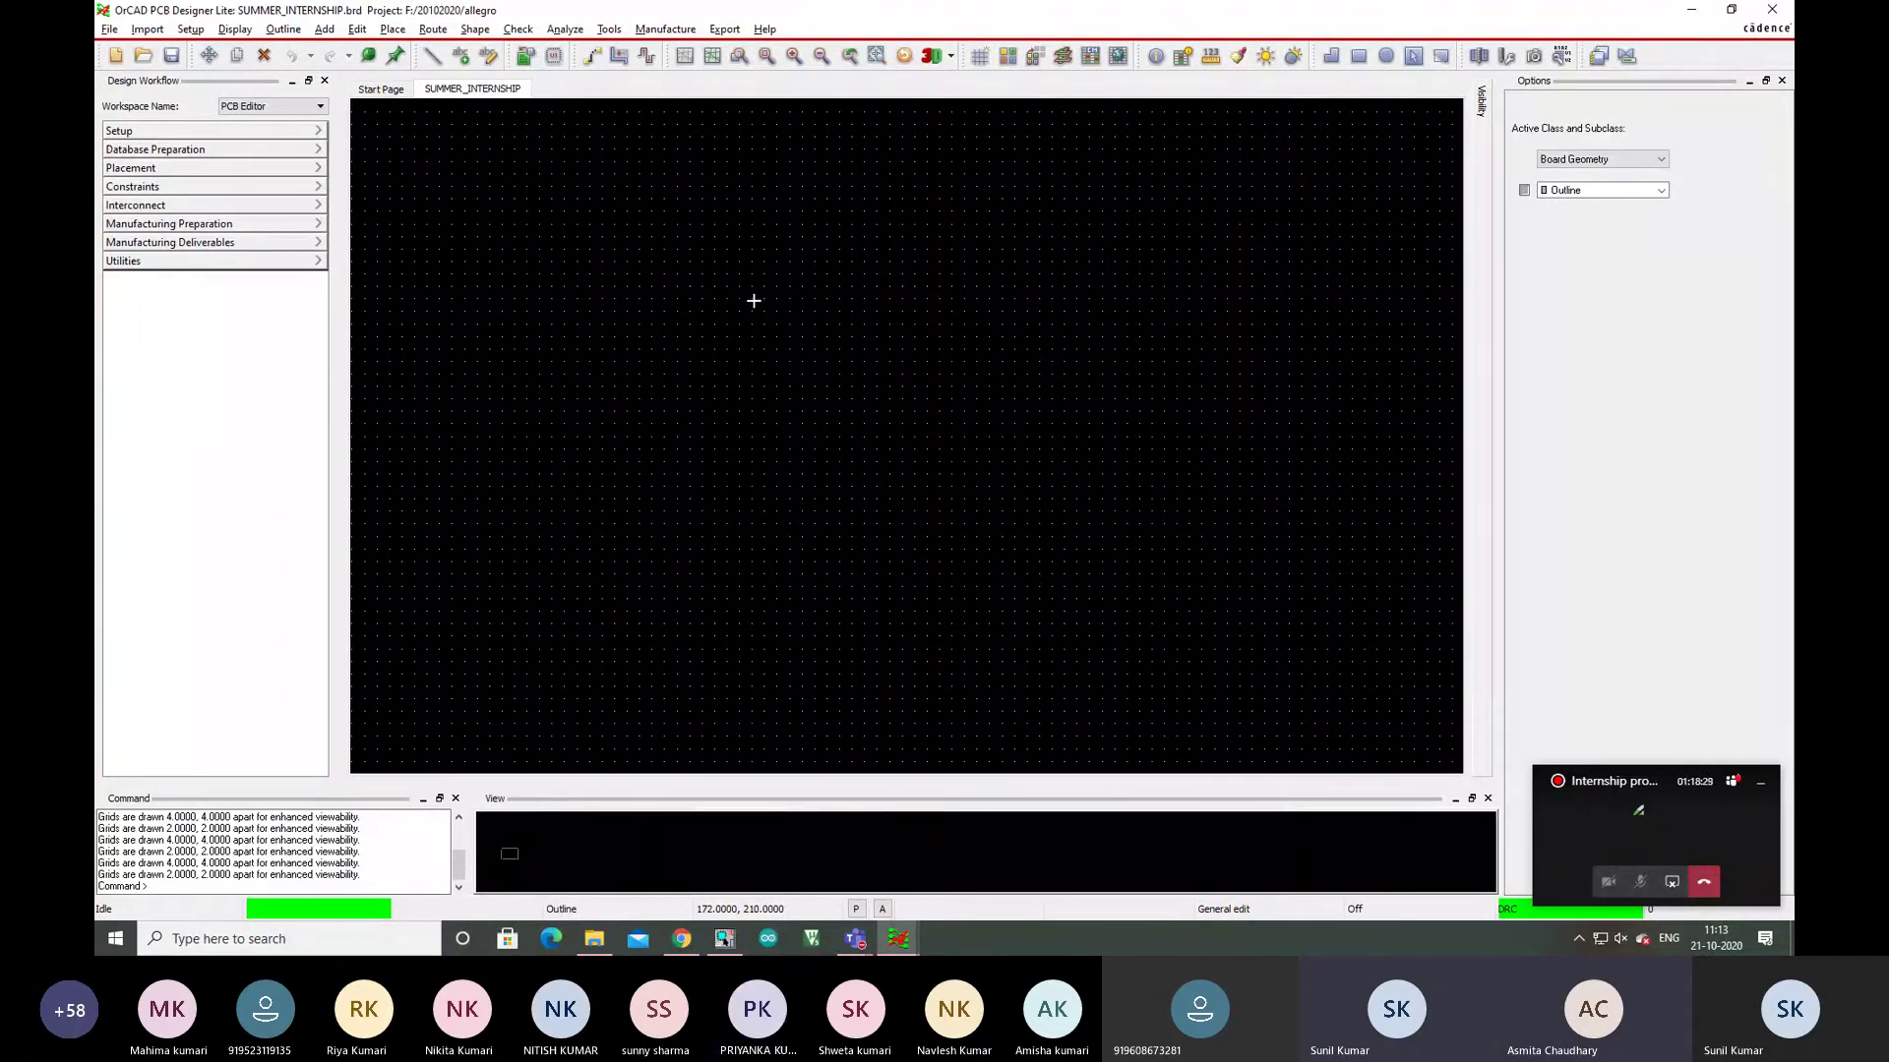
{"action": "scroll", "coordinate": [748, 323], "scroll_direction": "up", "scroll_amount": 1}
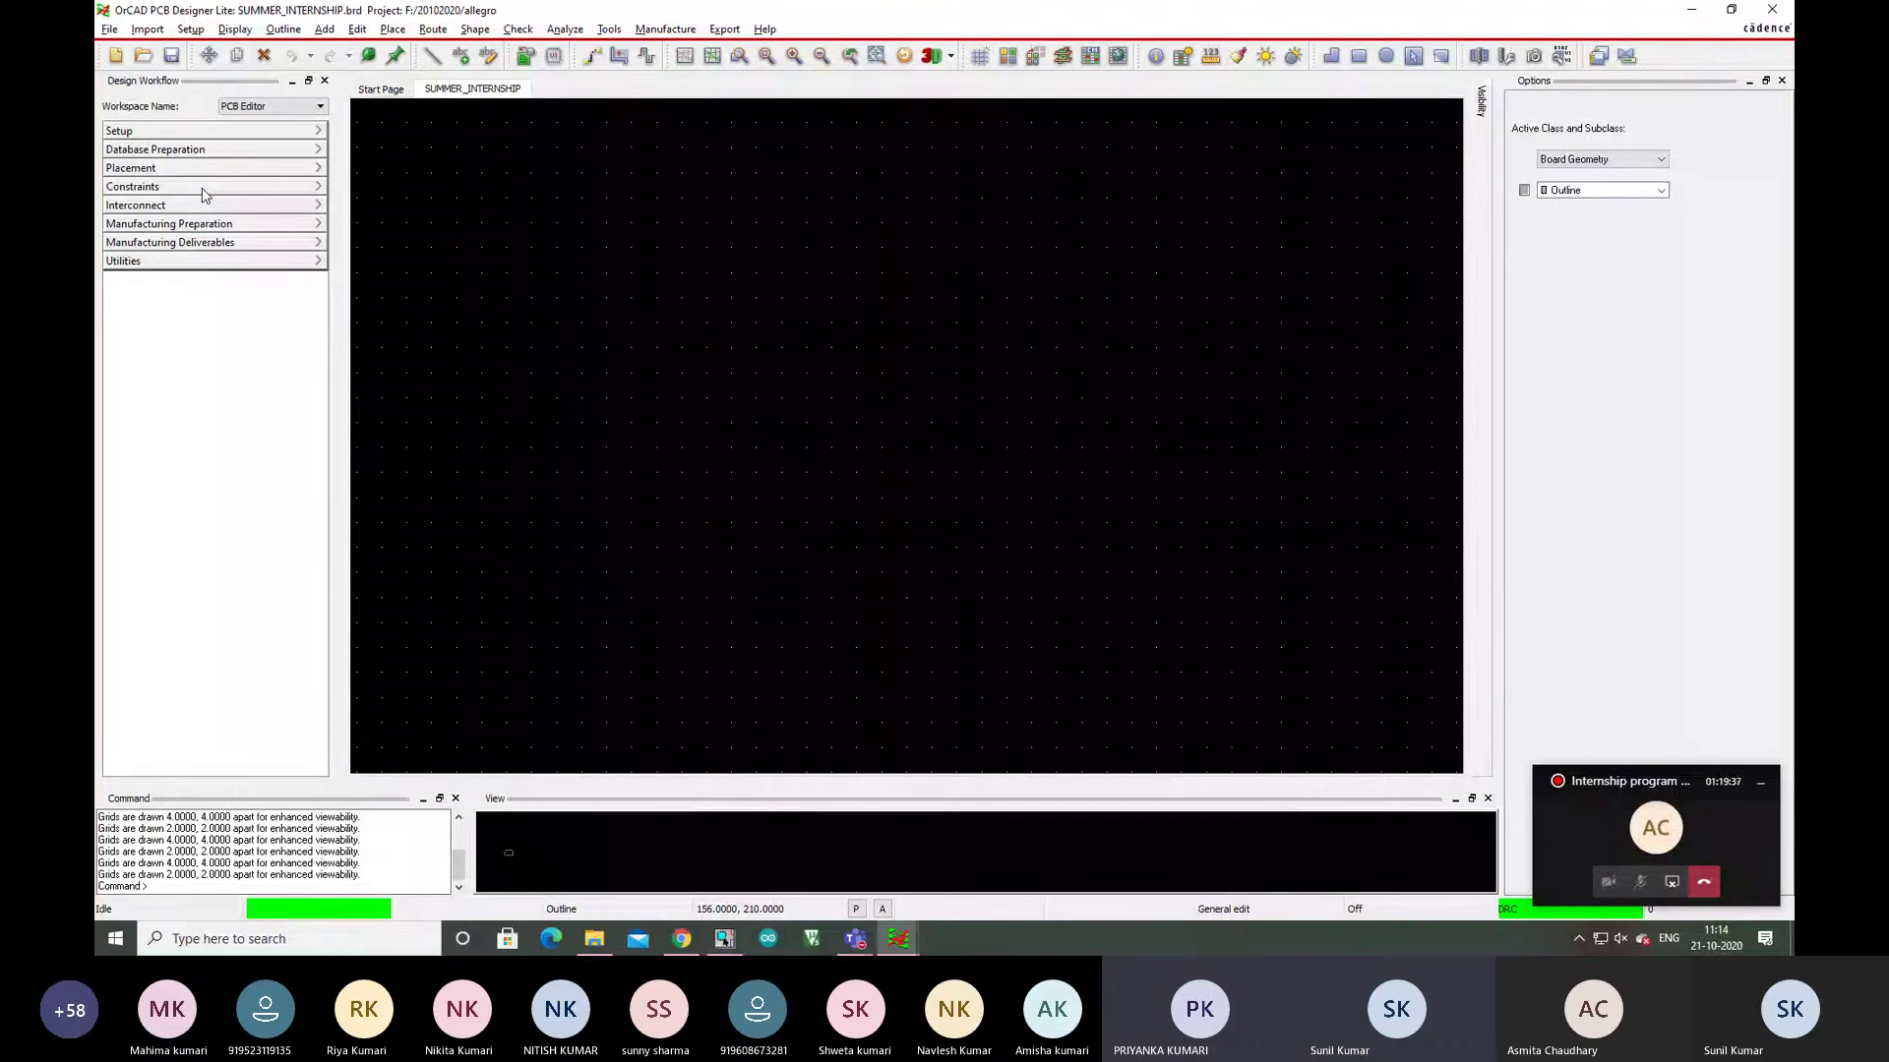
Change the drawing origin to the grid point 161, 192 near the lower-left corner of the visible design area.
{"action": "left_click", "coordinate": [192, 30]}
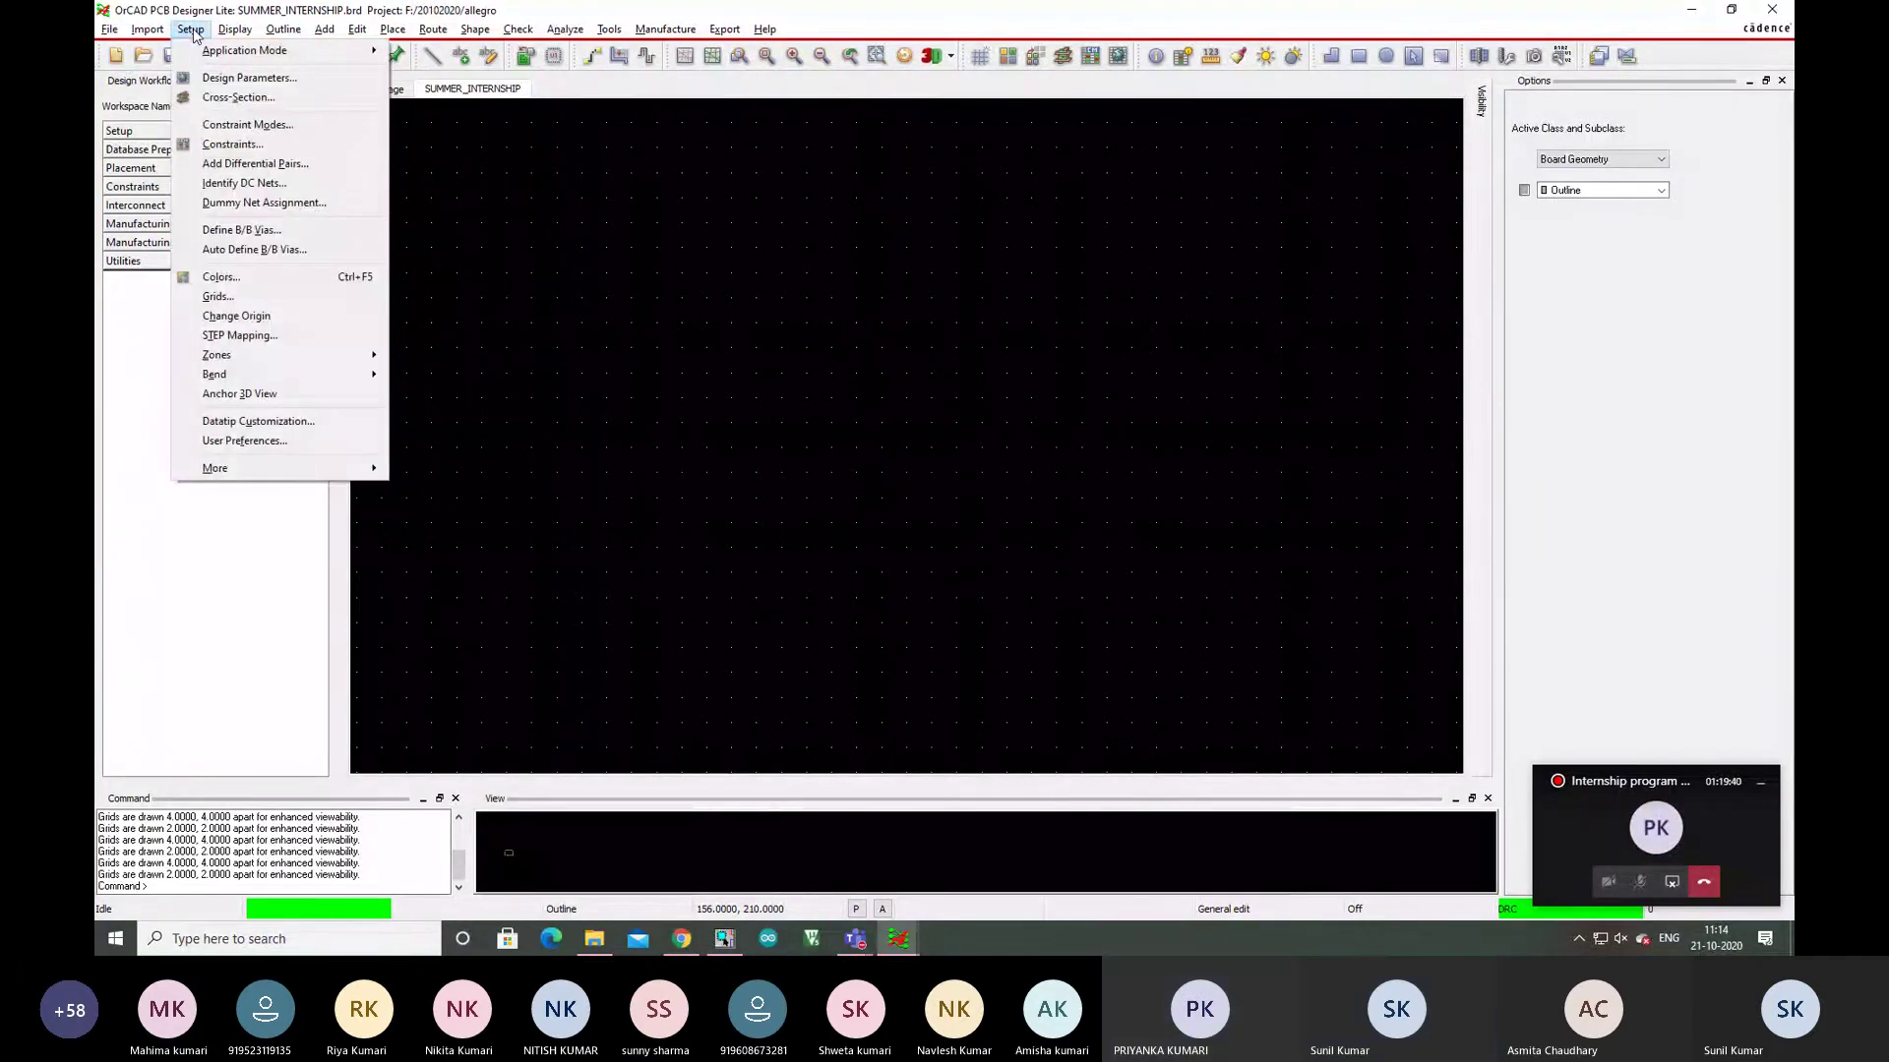
{"action": "left_click", "coordinate": [262, 324]}
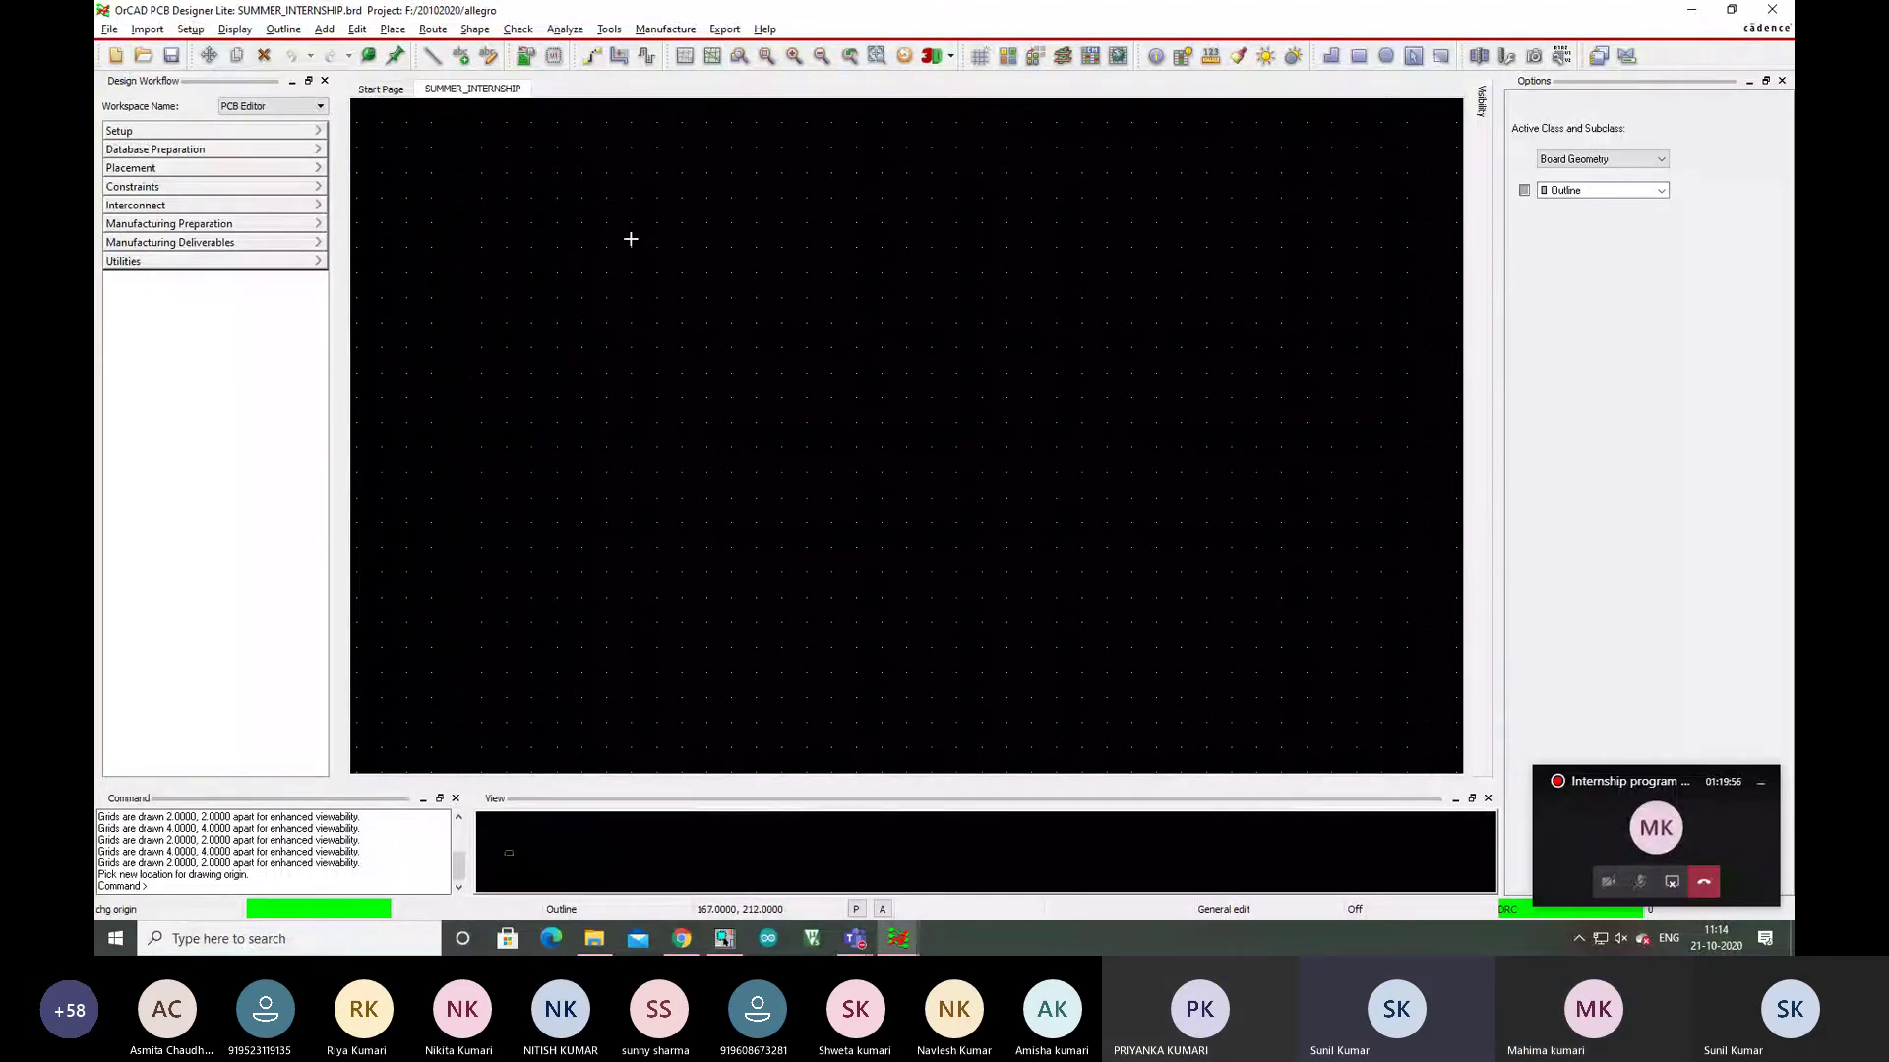
{"action": "left_click", "coordinate": [480, 722]}
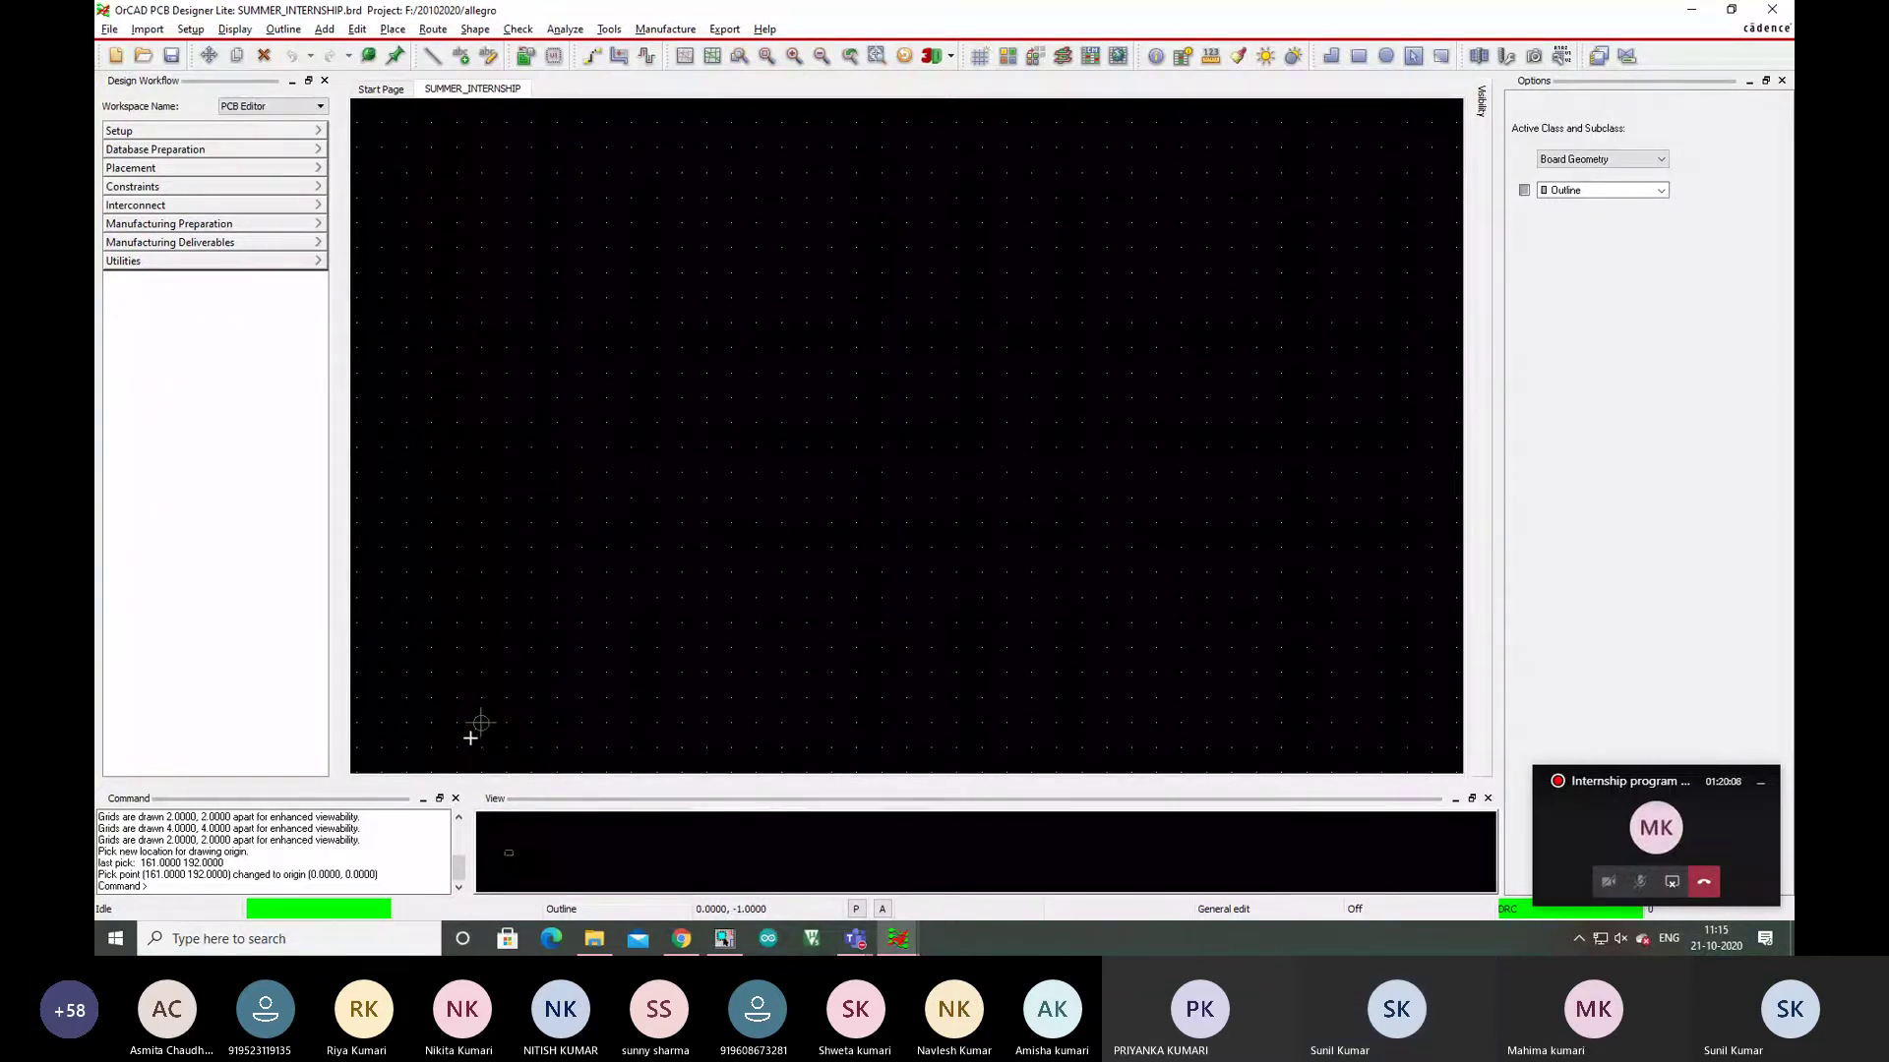
{"action": "scroll", "coordinate": [473, 725], "scroll_direction": "up", "scroll_amount": 2}
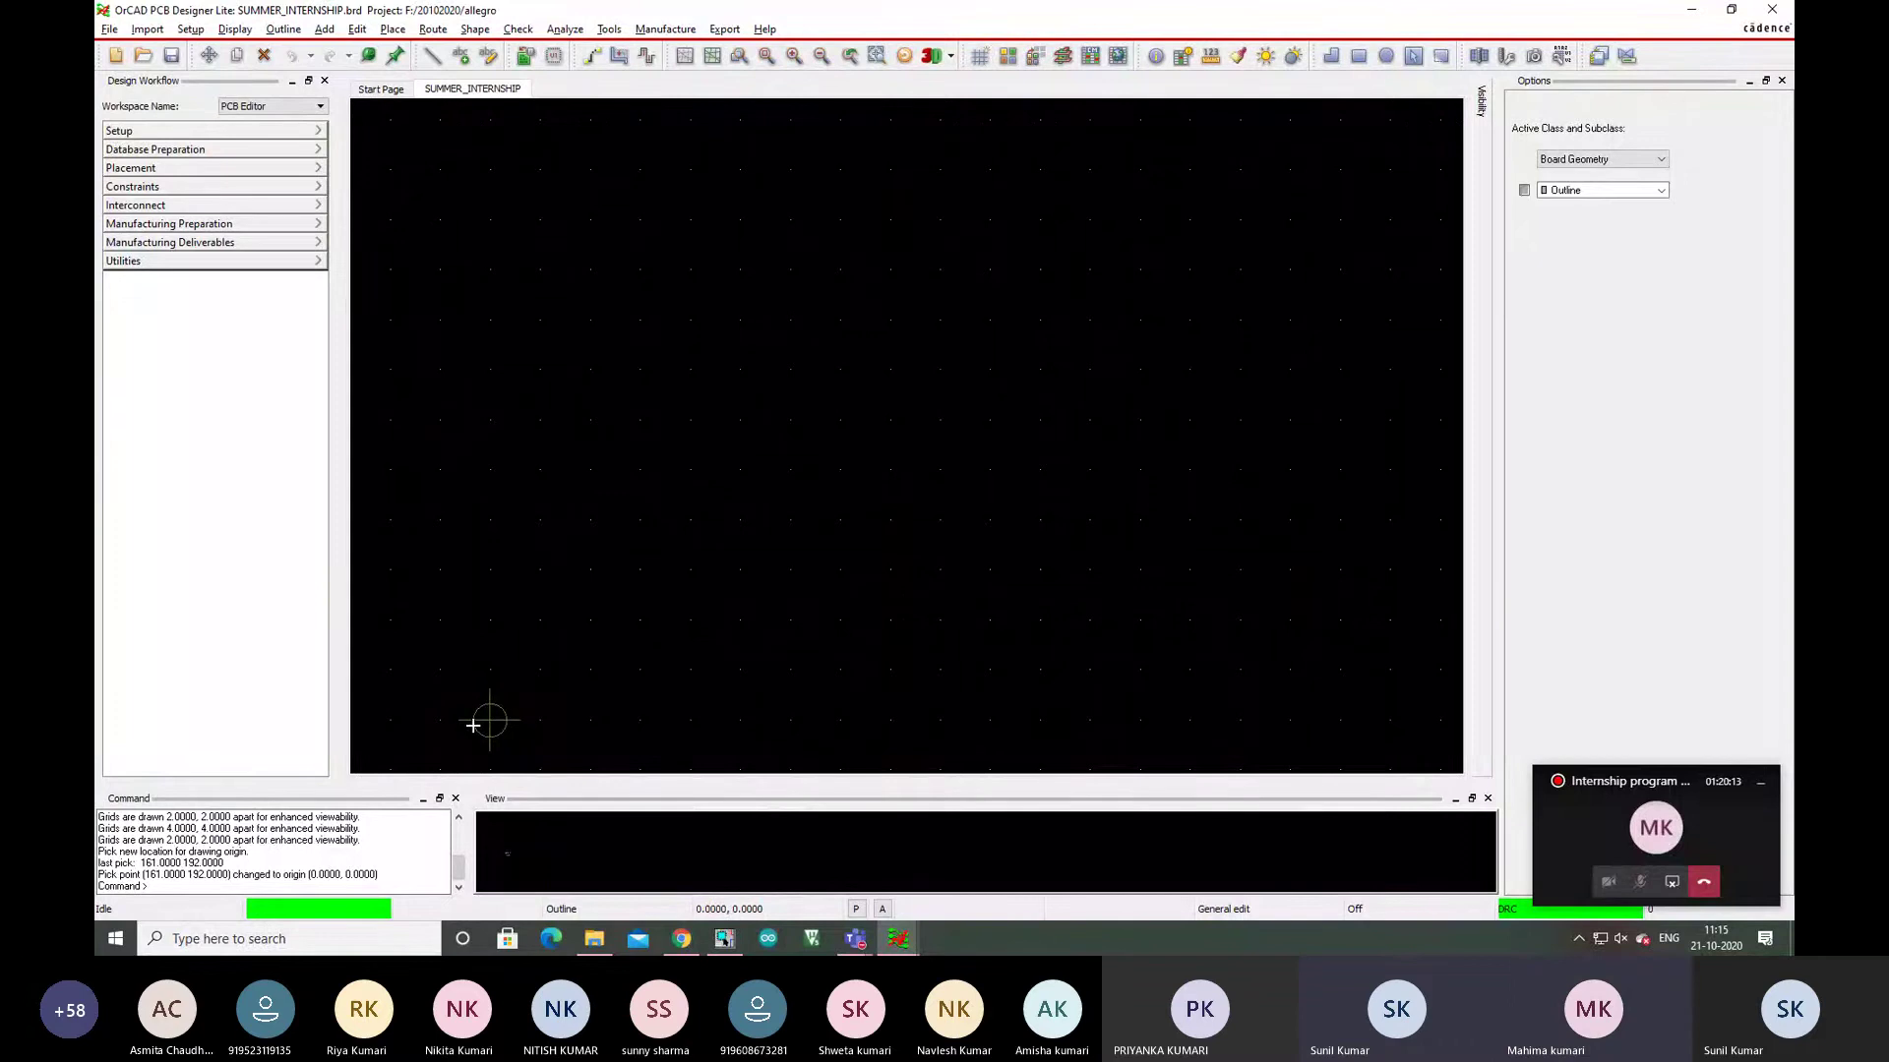
{"action": "scroll", "coordinate": [473, 725], "scroll_direction": "down", "scroll_amount": 1}
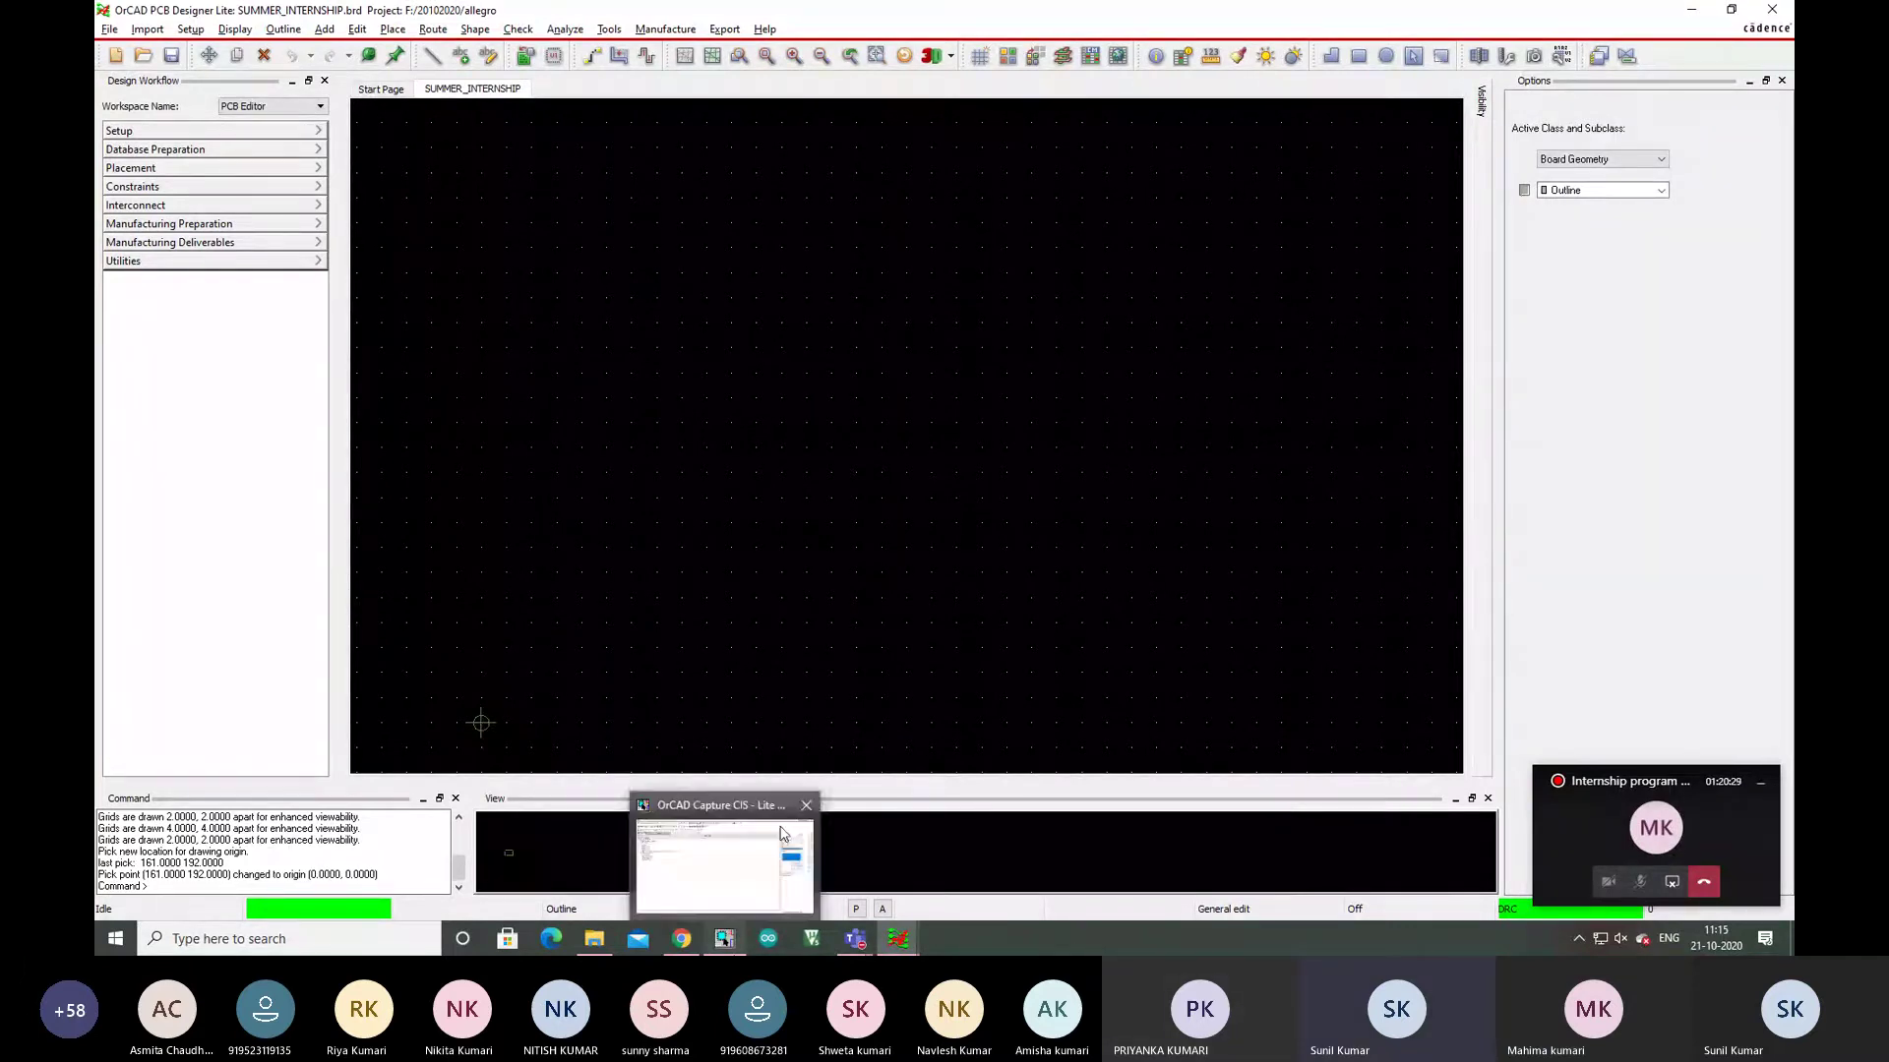
{"action": "mouse_move", "coordinate": [897, 938]}
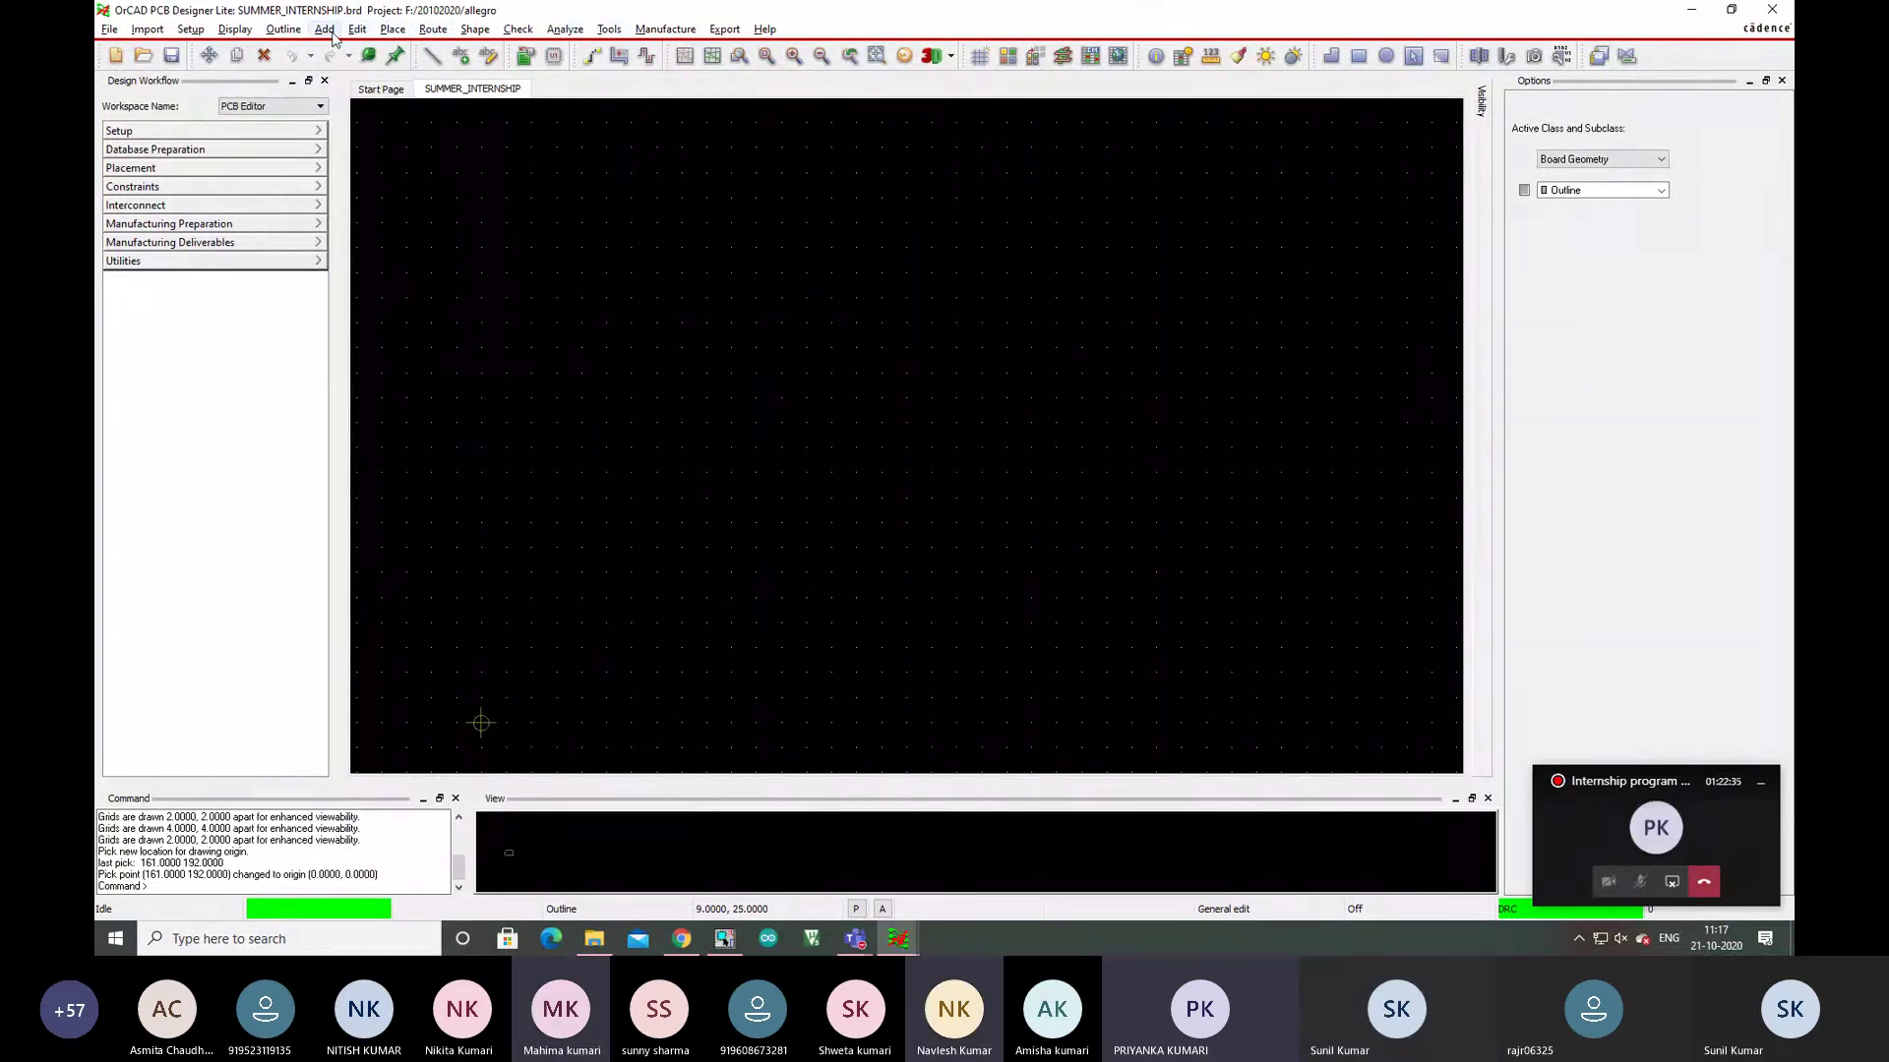
Import the Design entry CIS (Capture) netlist into the board from the directory F:/20102020/allegro.
{"action": "left_click", "coordinate": [146, 33]}
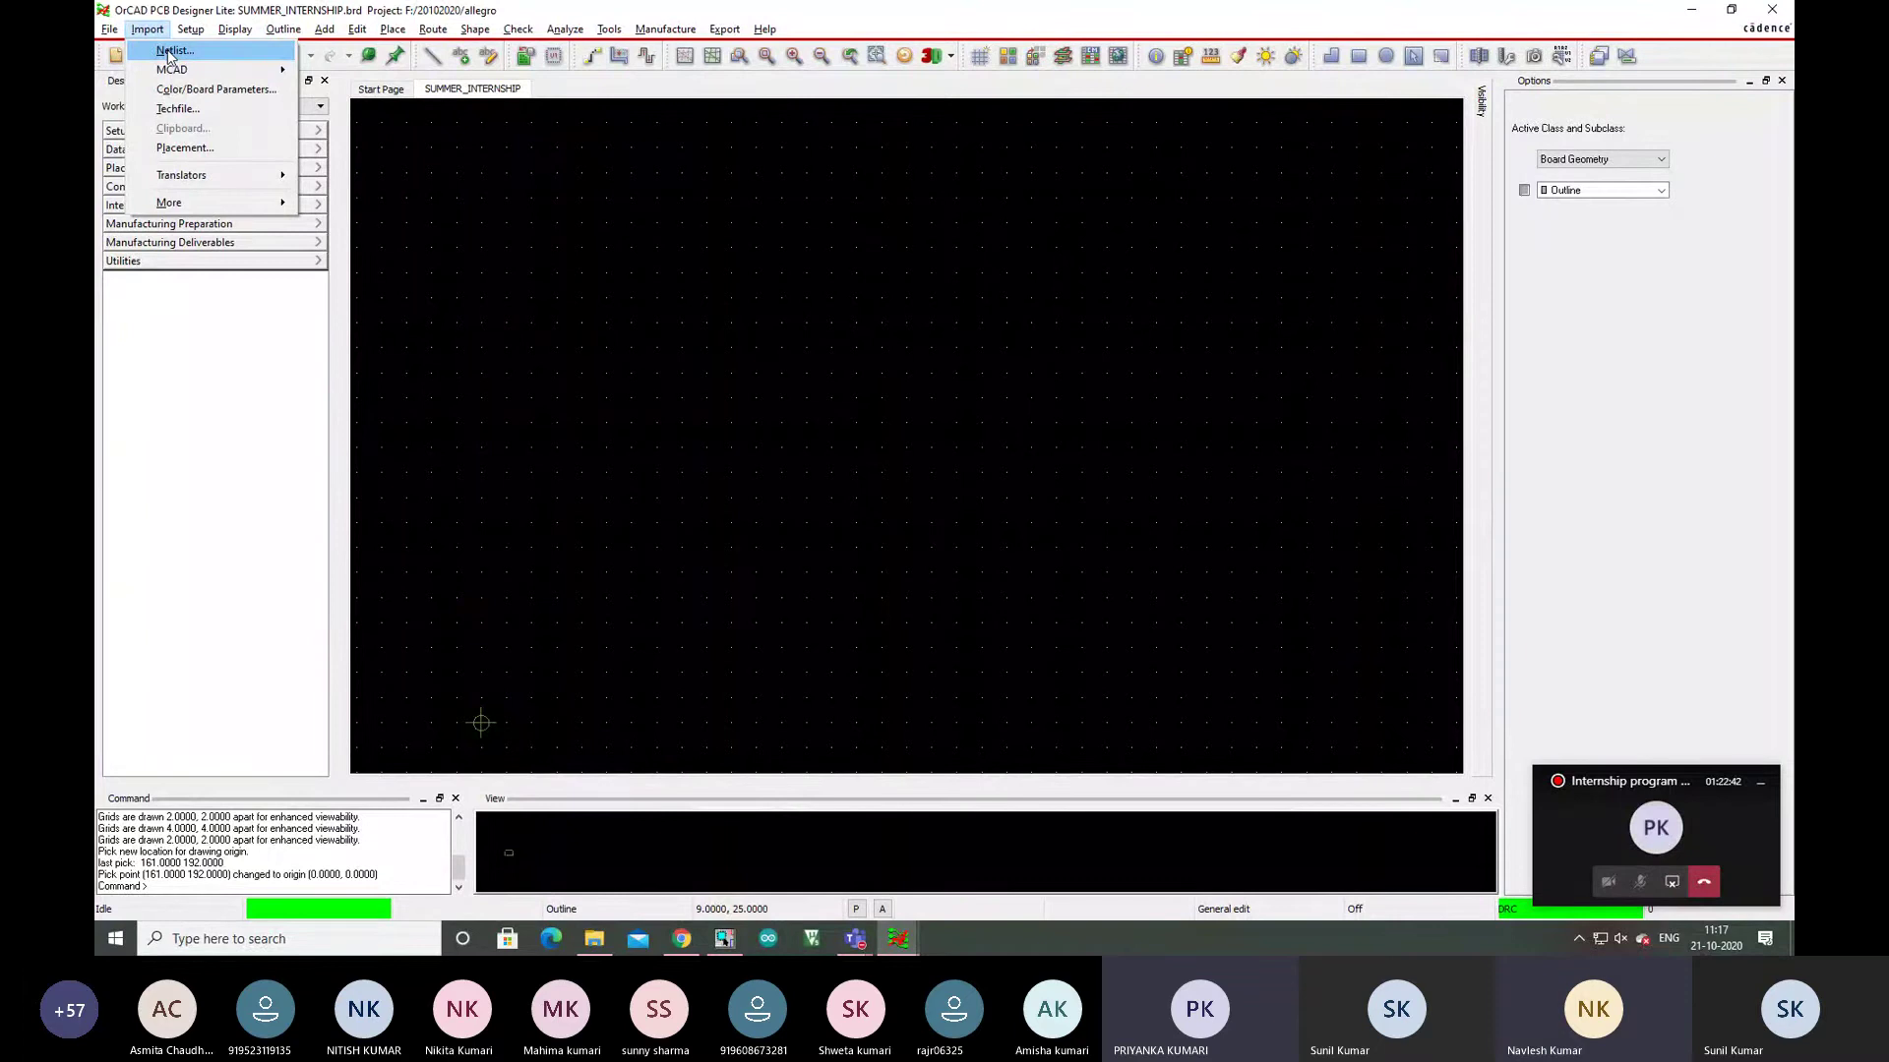
{"action": "left_click", "coordinate": [171, 51]}
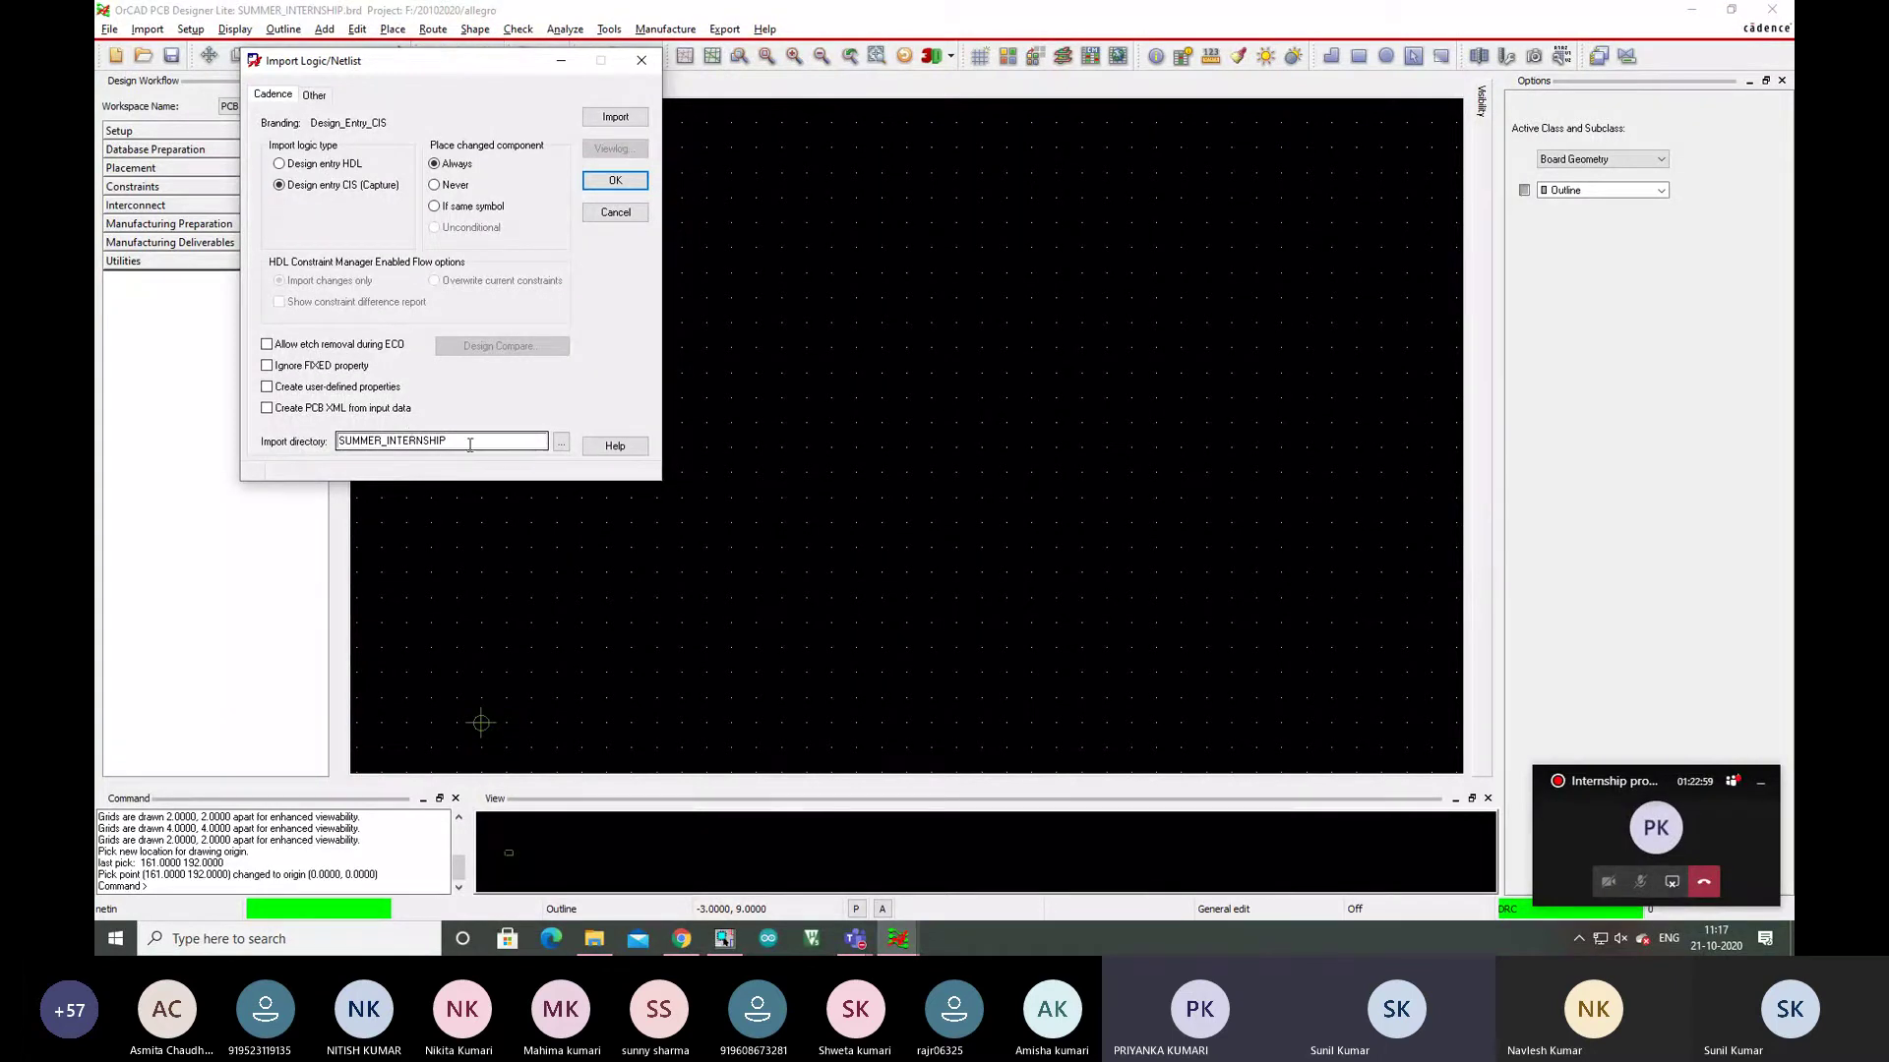
{"action": "left_click", "coordinate": [561, 444]}
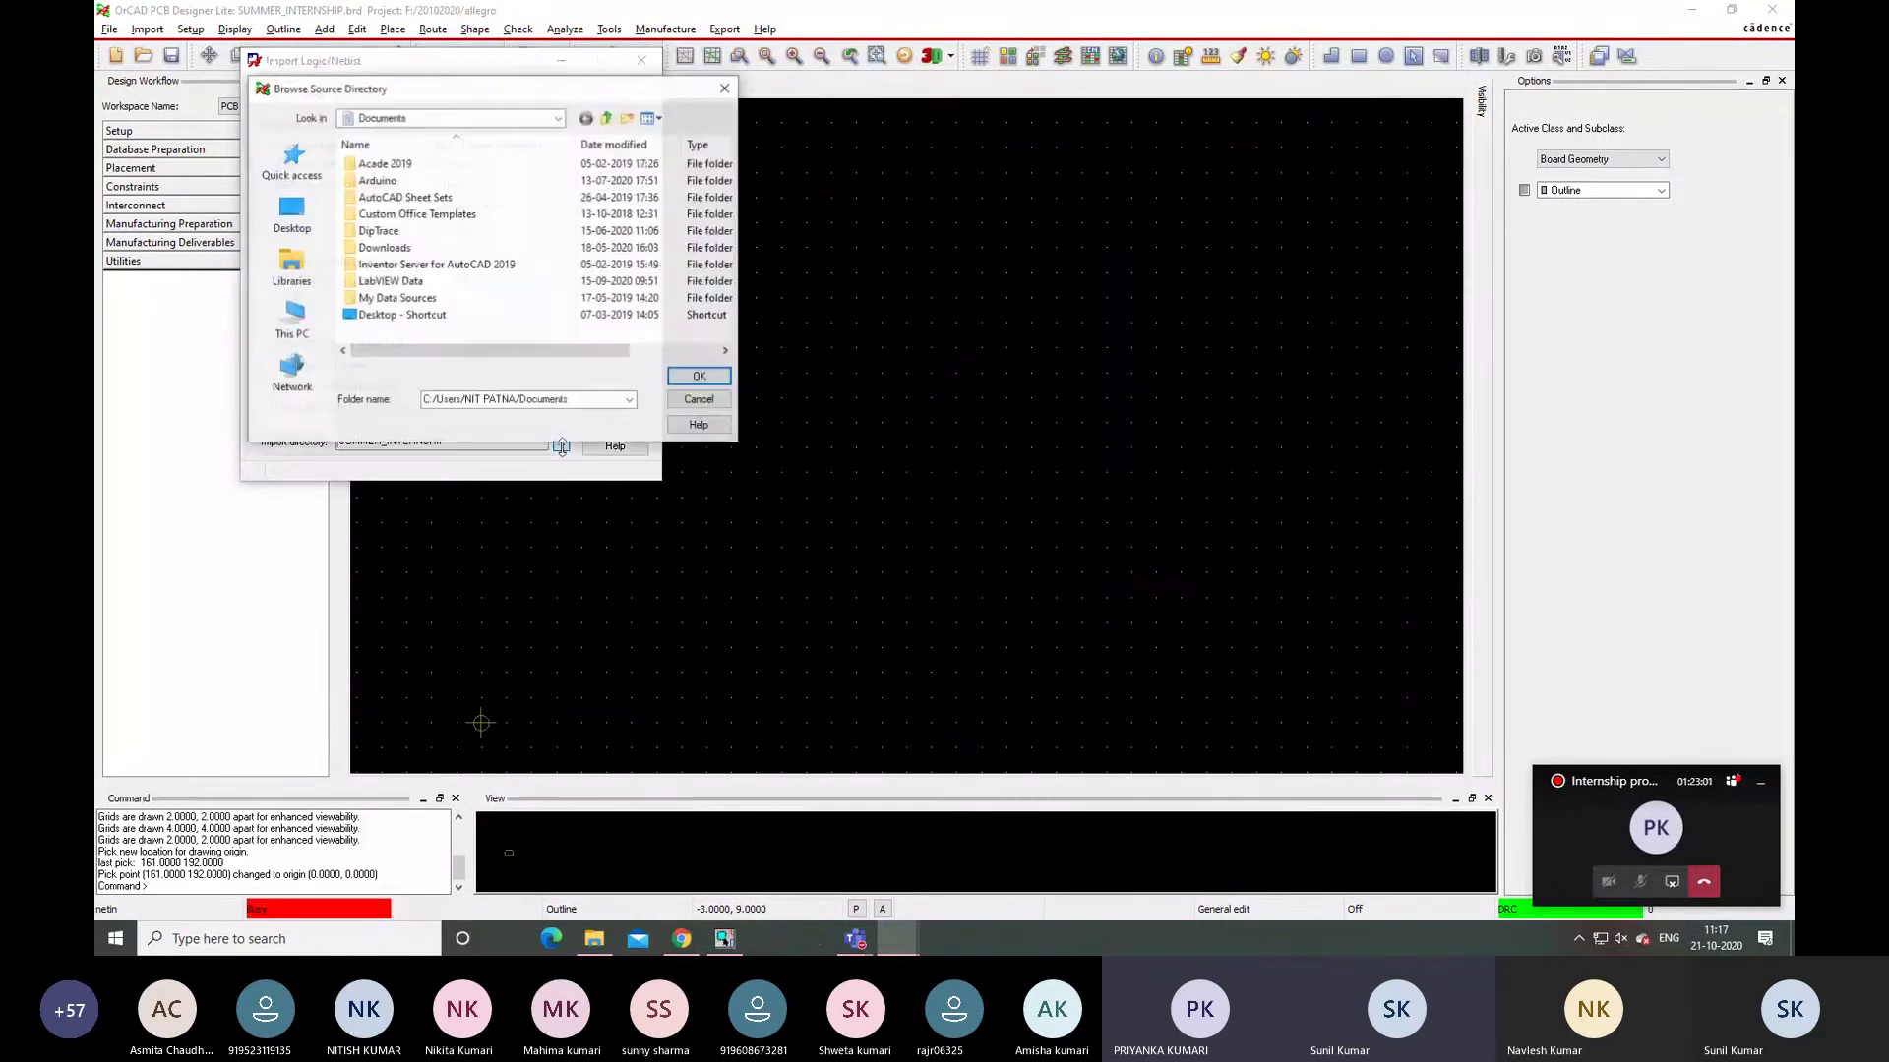
{"action": "left_click", "coordinate": [304, 336]}
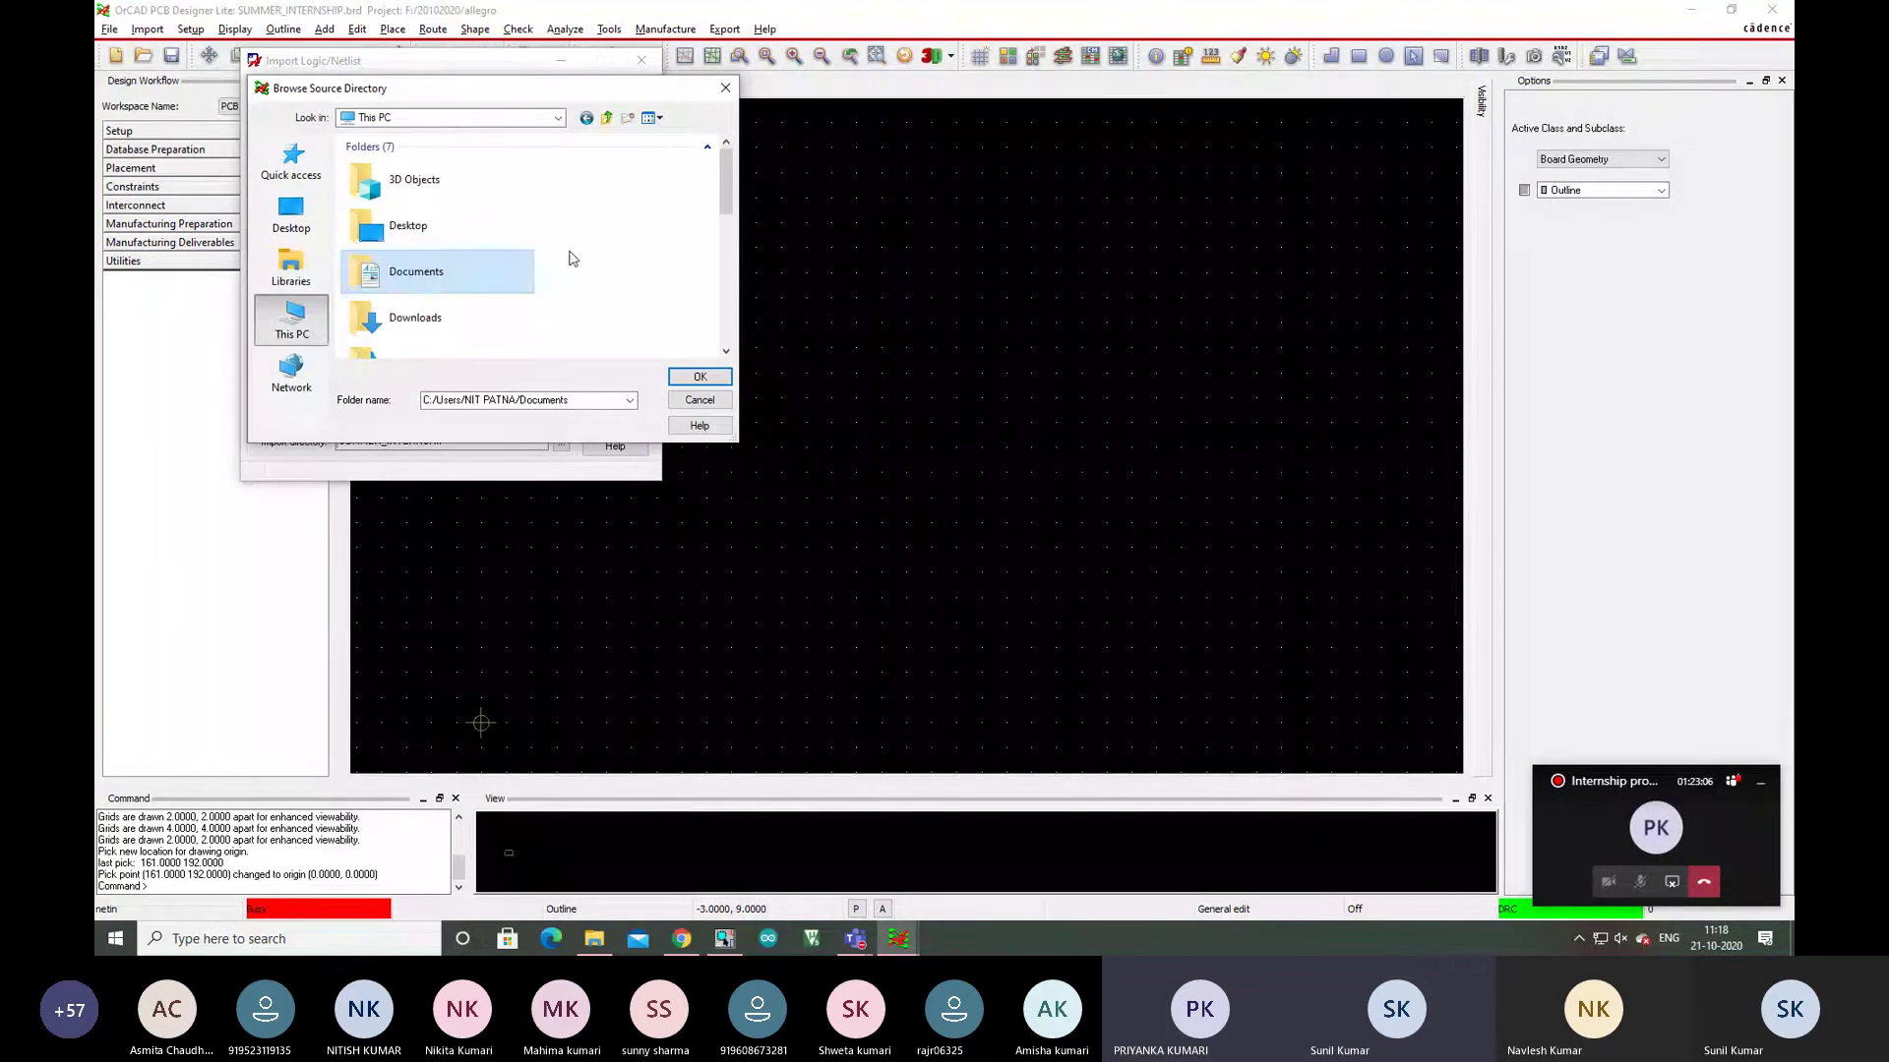
{"action": "left_click_drag", "start_coordinate": [724, 186], "coordinate": [730, 300]}
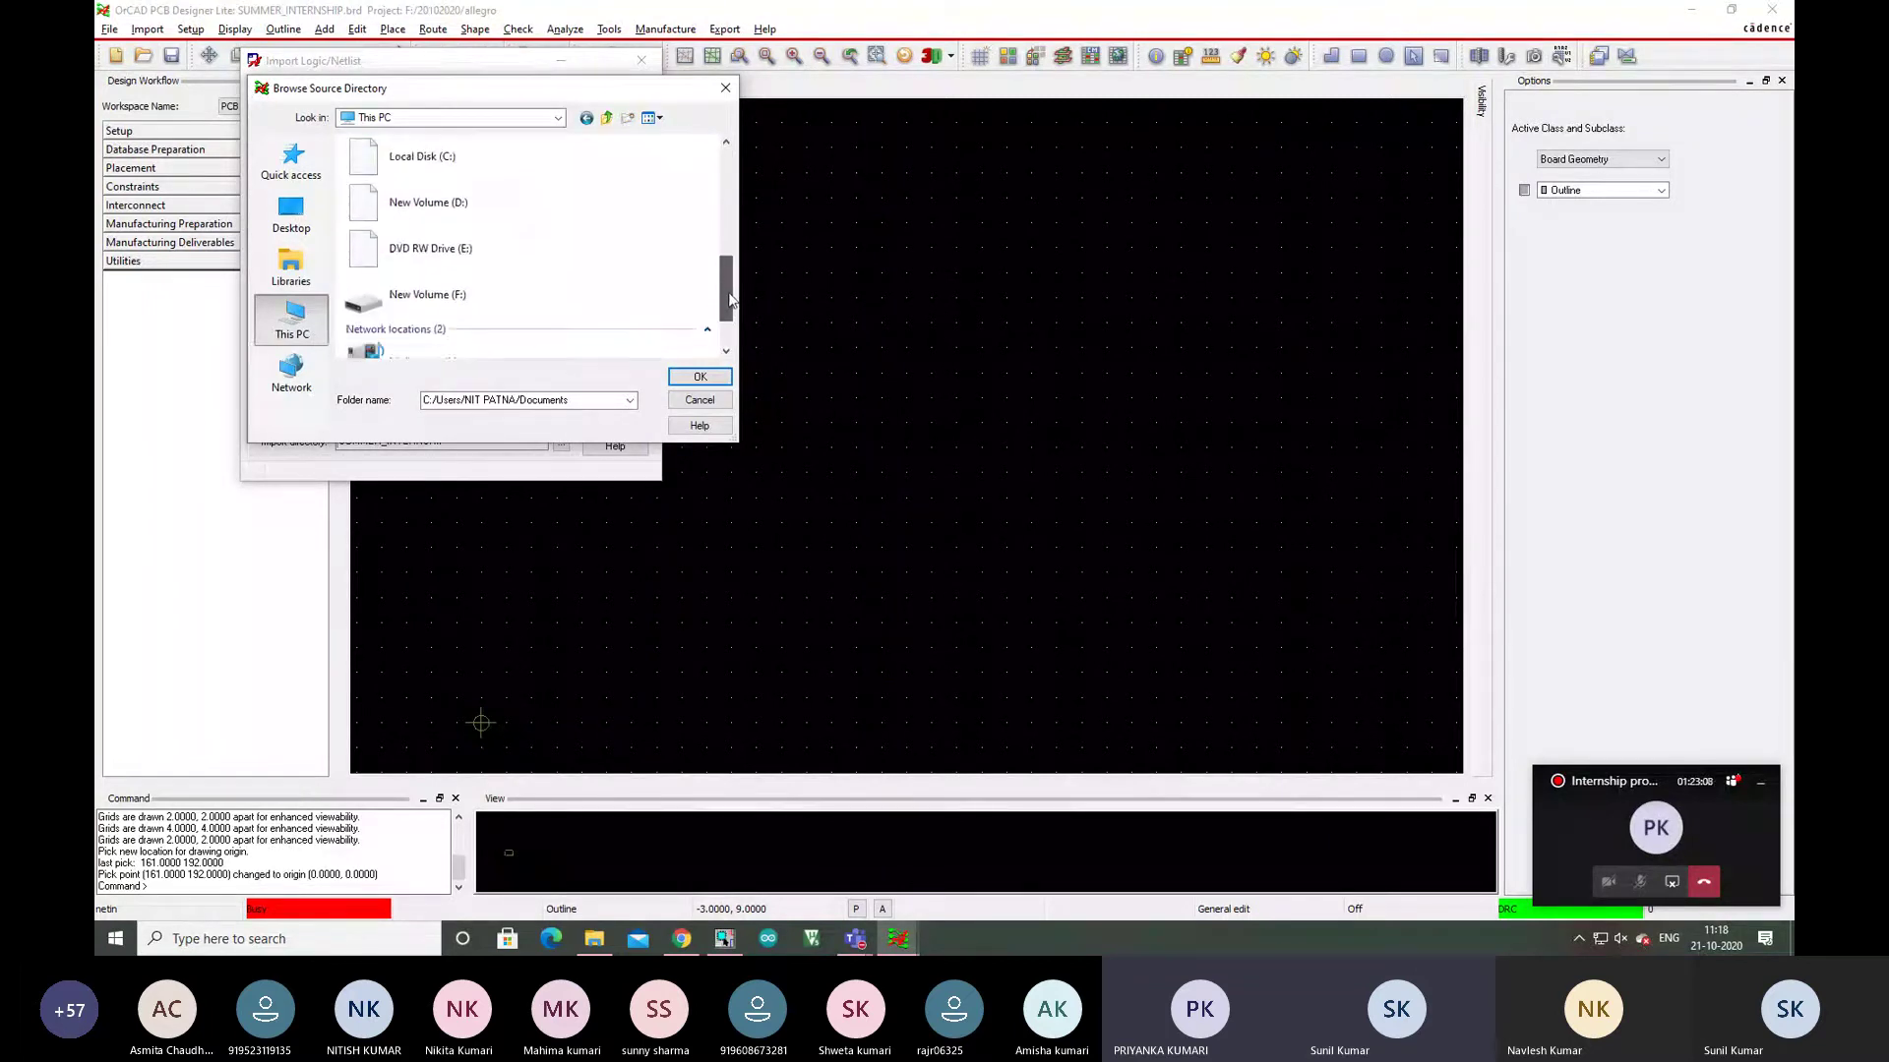
{"action": "double_click", "coordinate": [473, 293]}
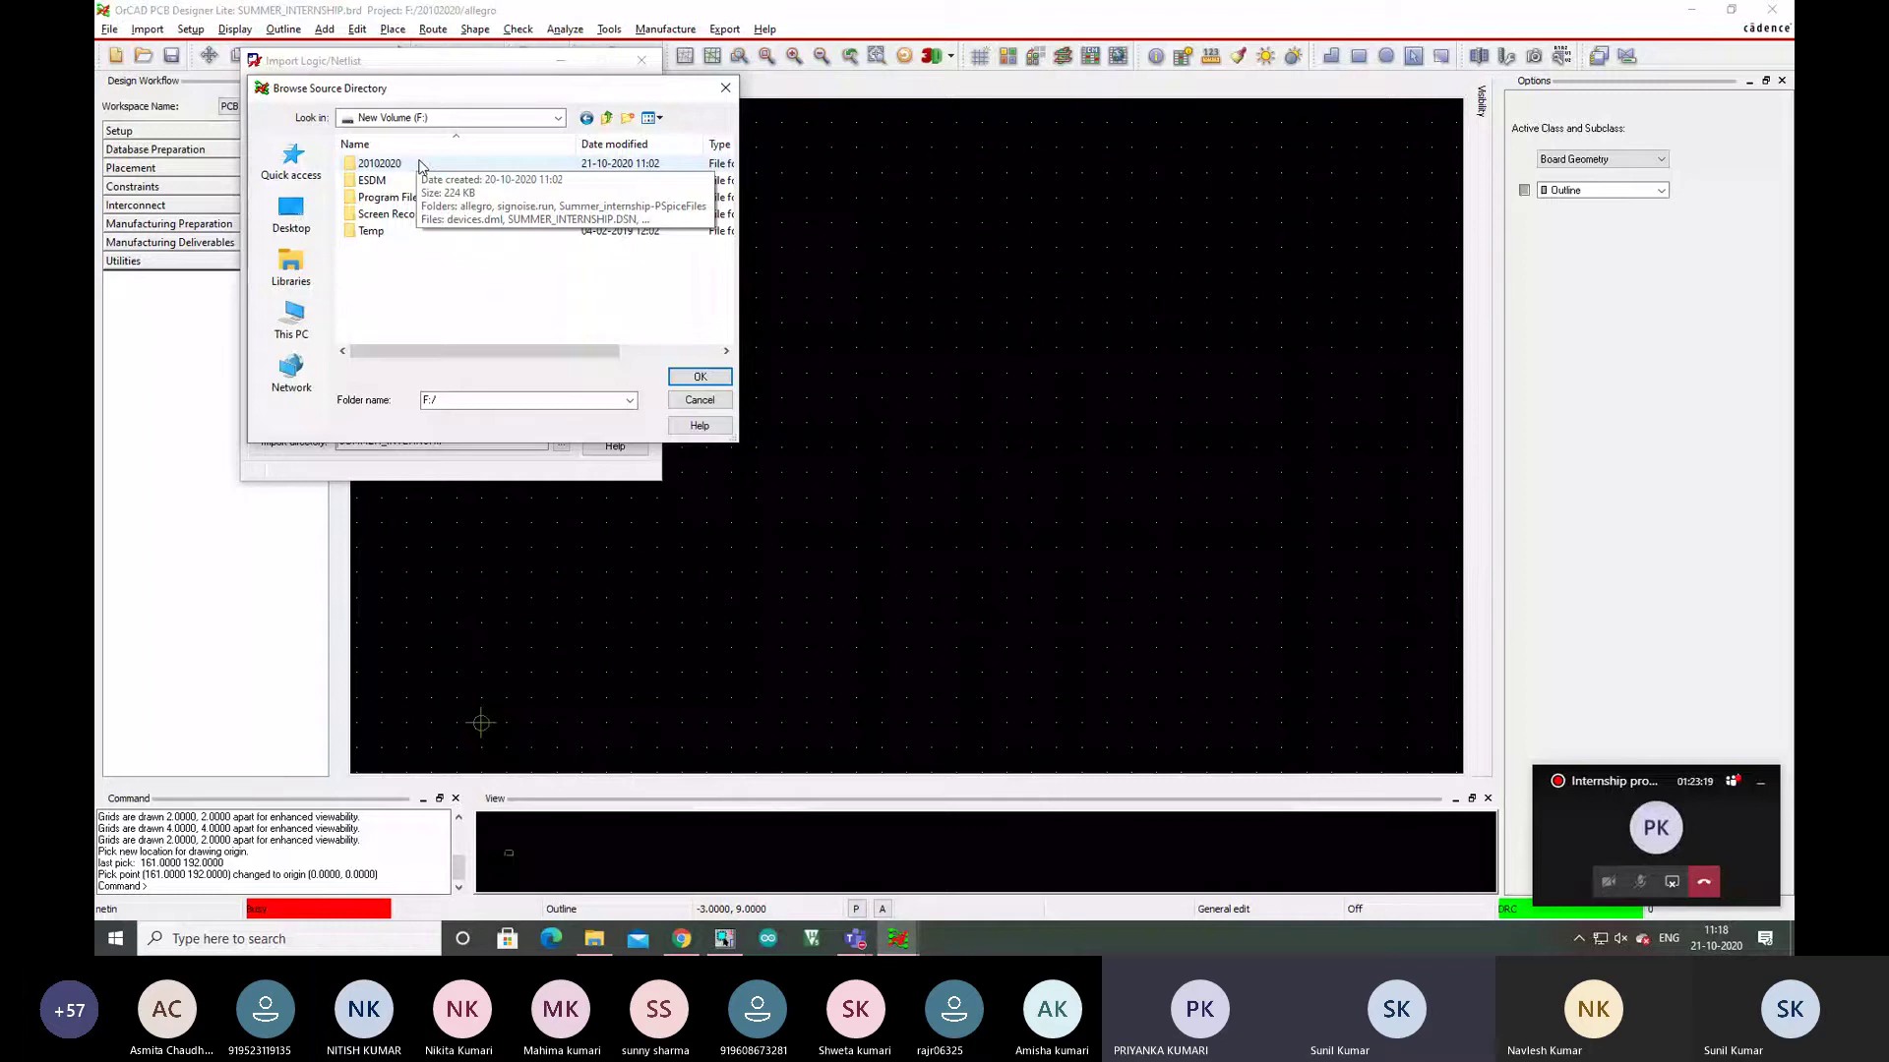
{"action": "double_click", "coordinate": [378, 163]}
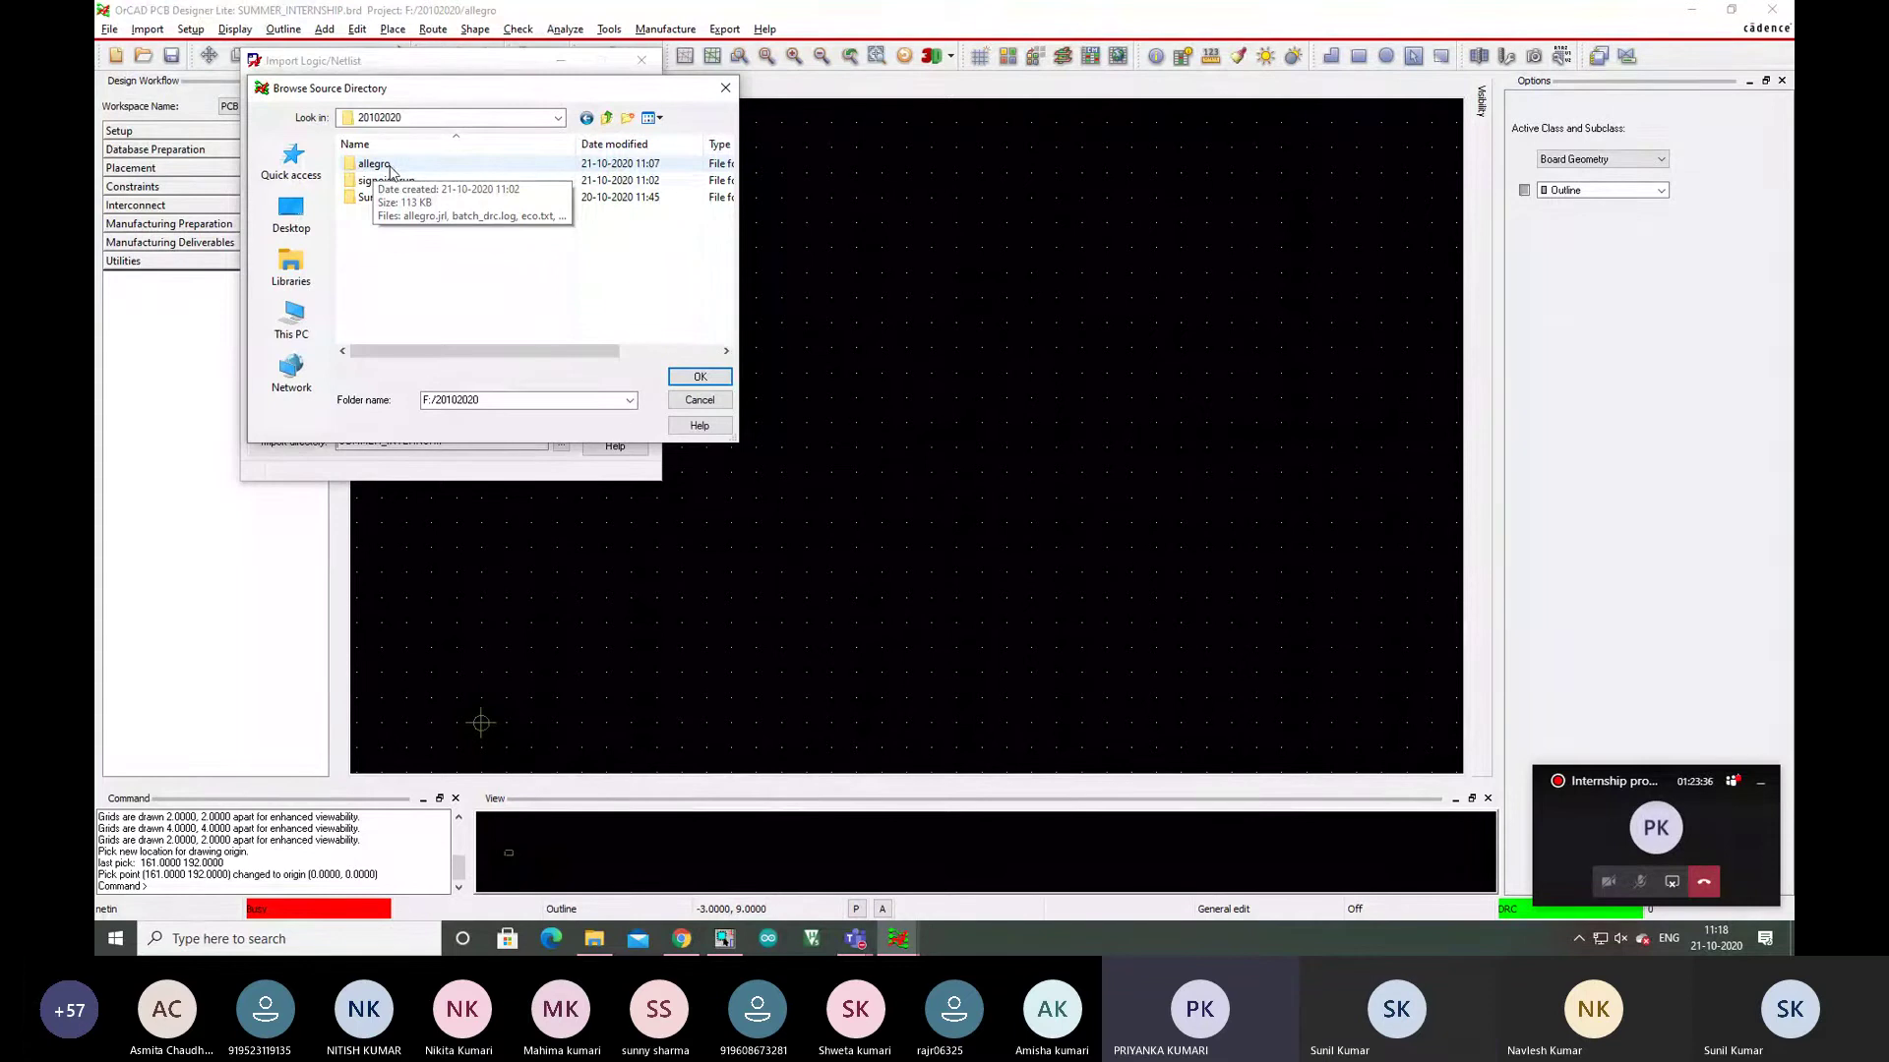
{"action": "double_click", "coordinate": [390, 167]}
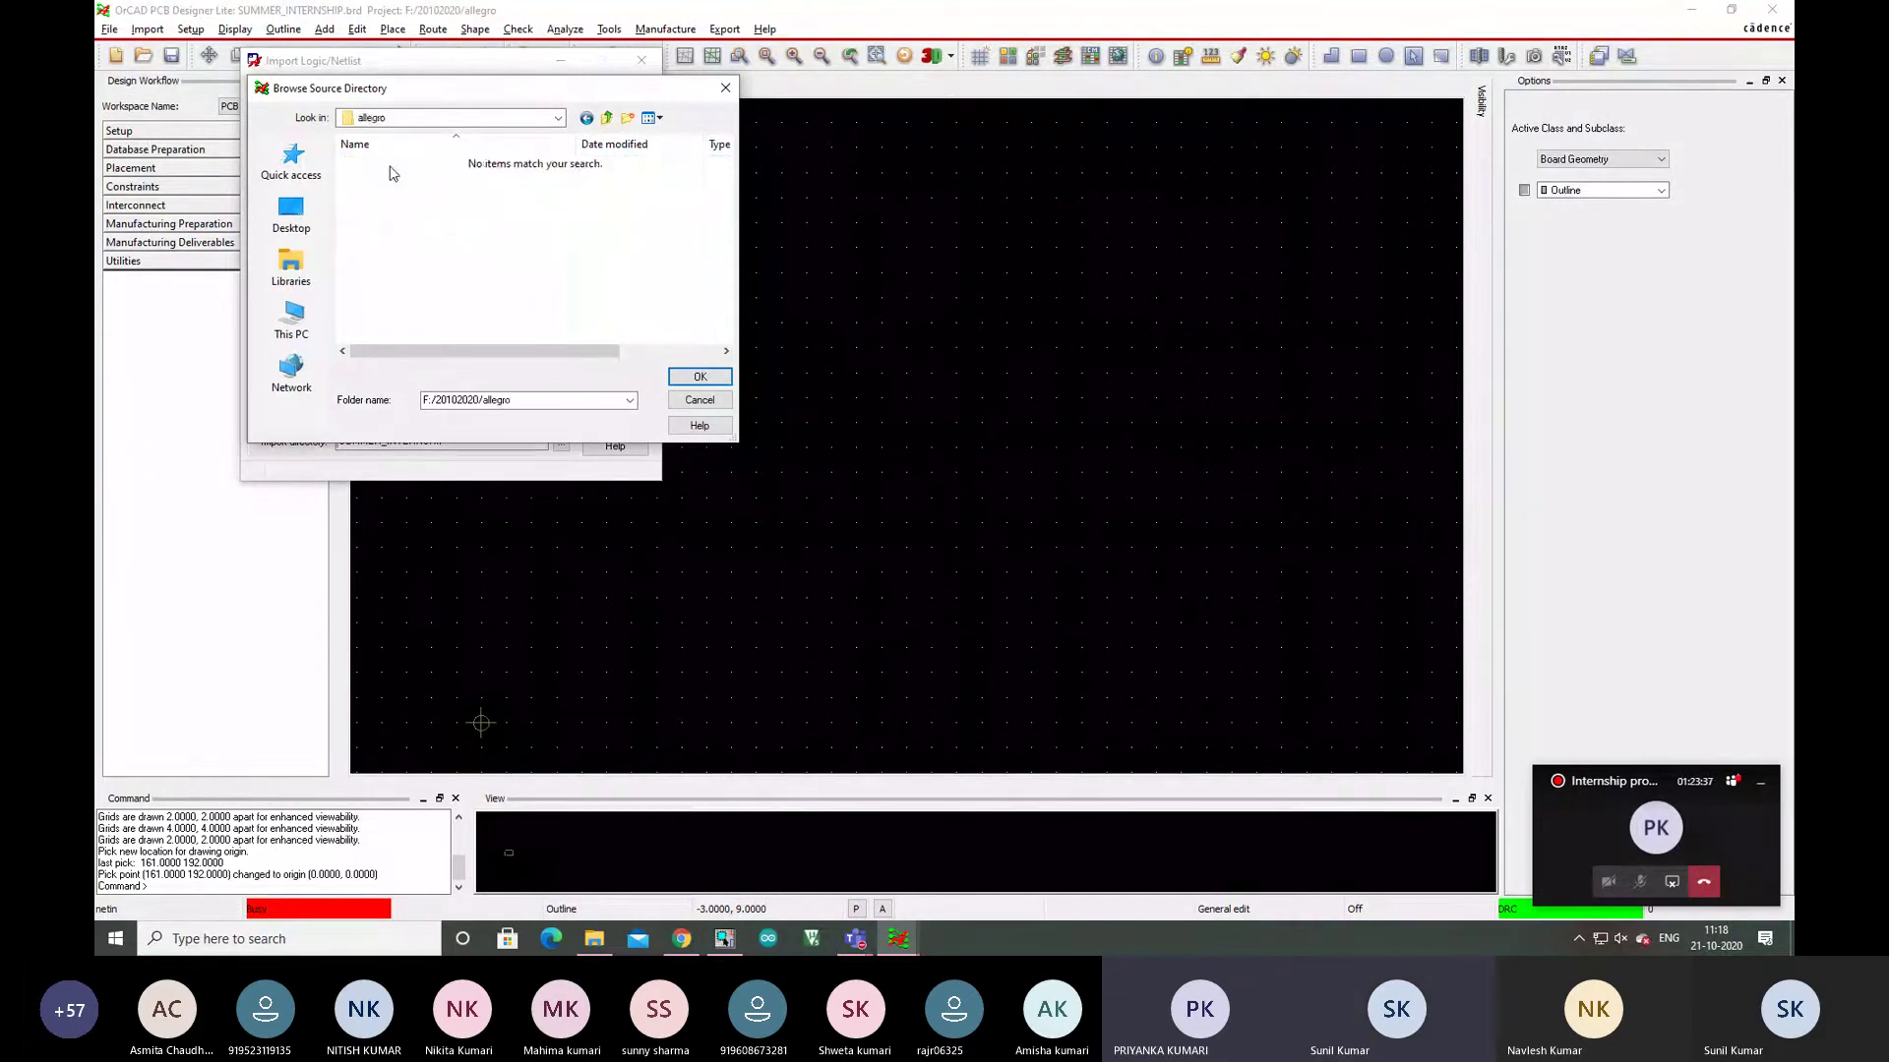
{"action": "left_click", "coordinate": [699, 376]}
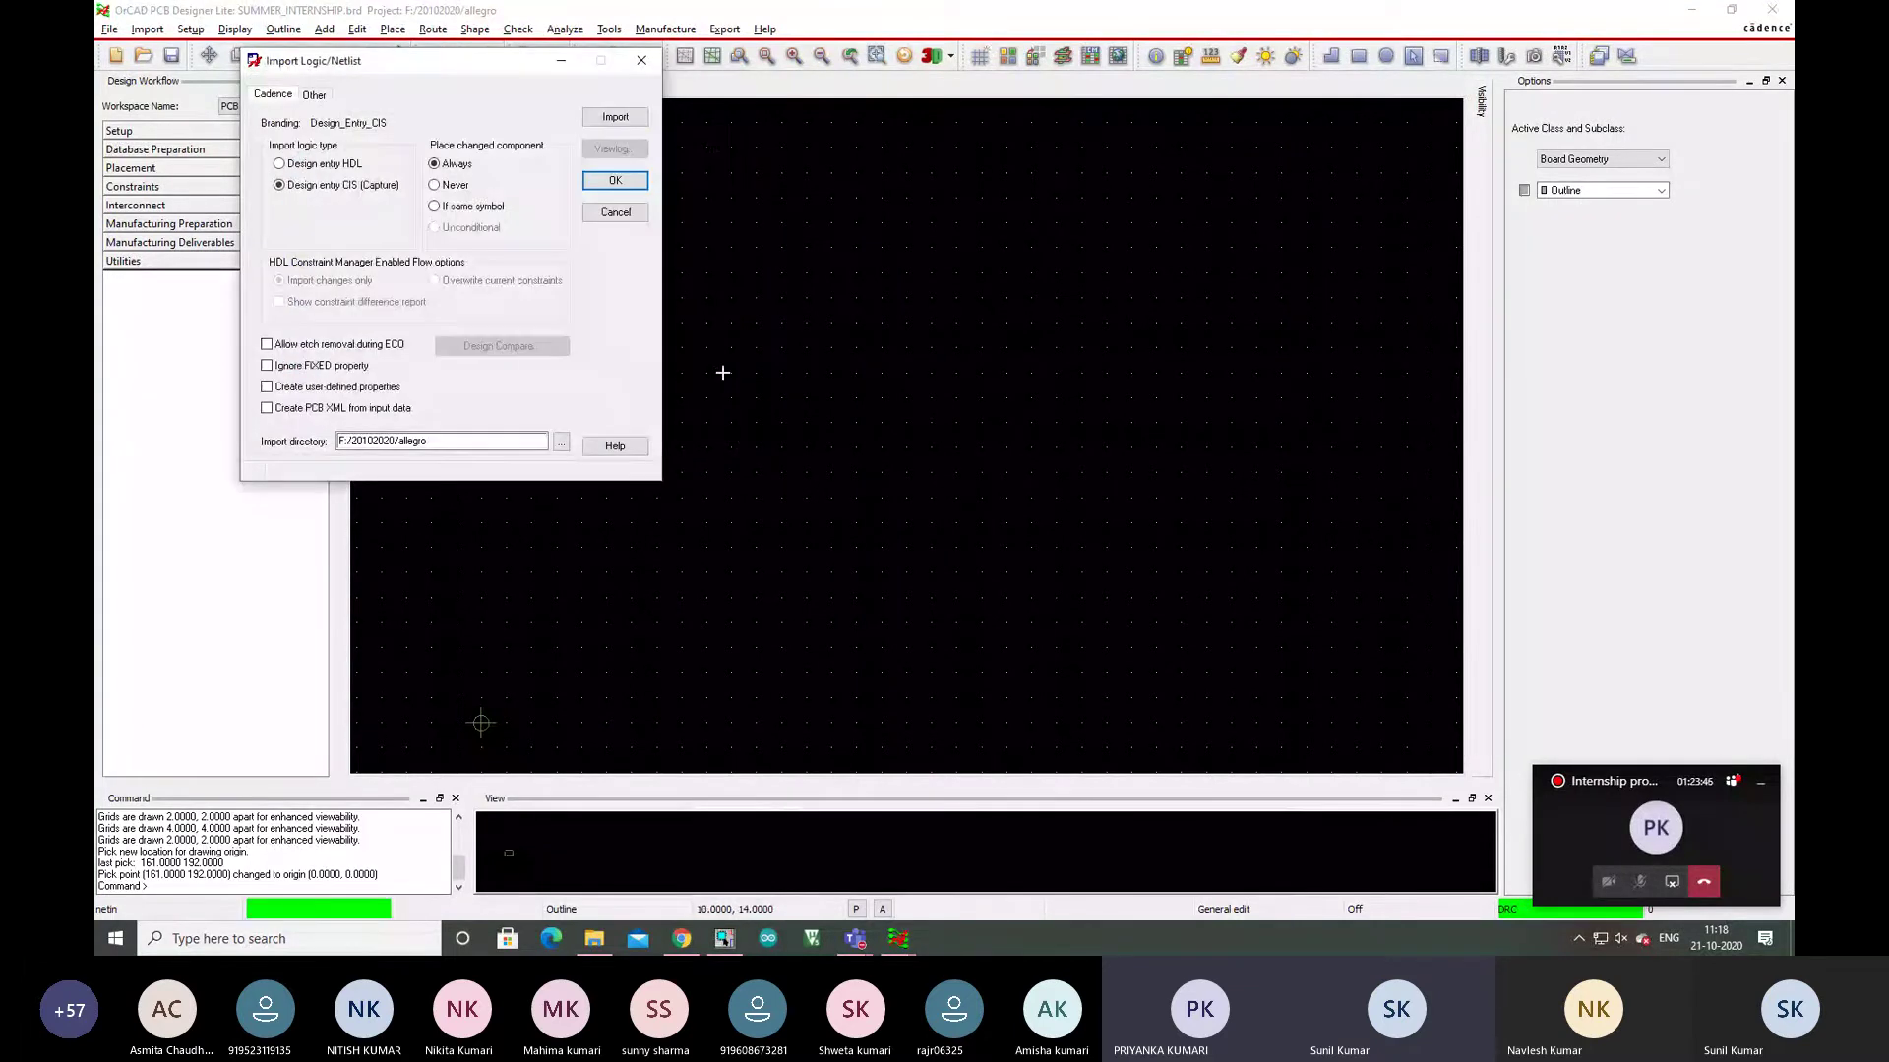
{"action": "left_click", "coordinate": [614, 118]}
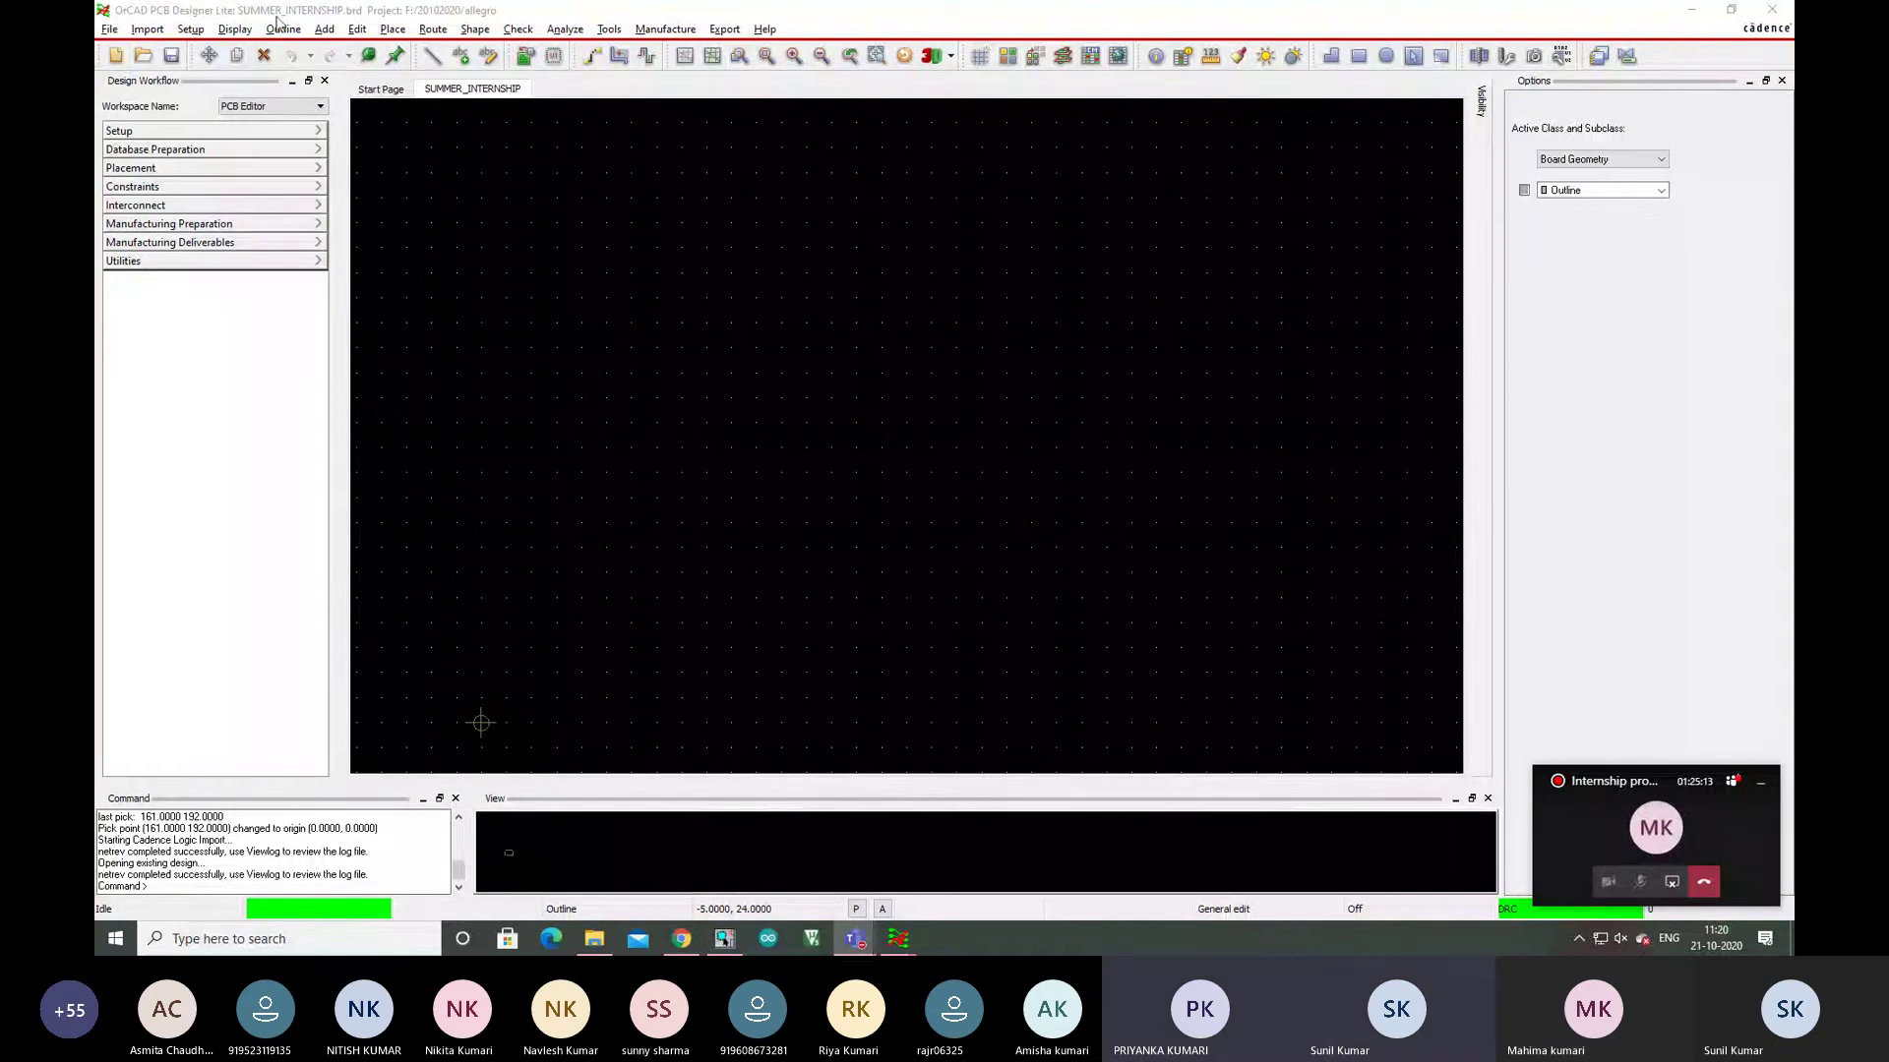
Start manual component placement and place connector J1 at 4, 11 and resistor R1 at 14, 11.
{"action": "left_click", "coordinate": [391, 30]}
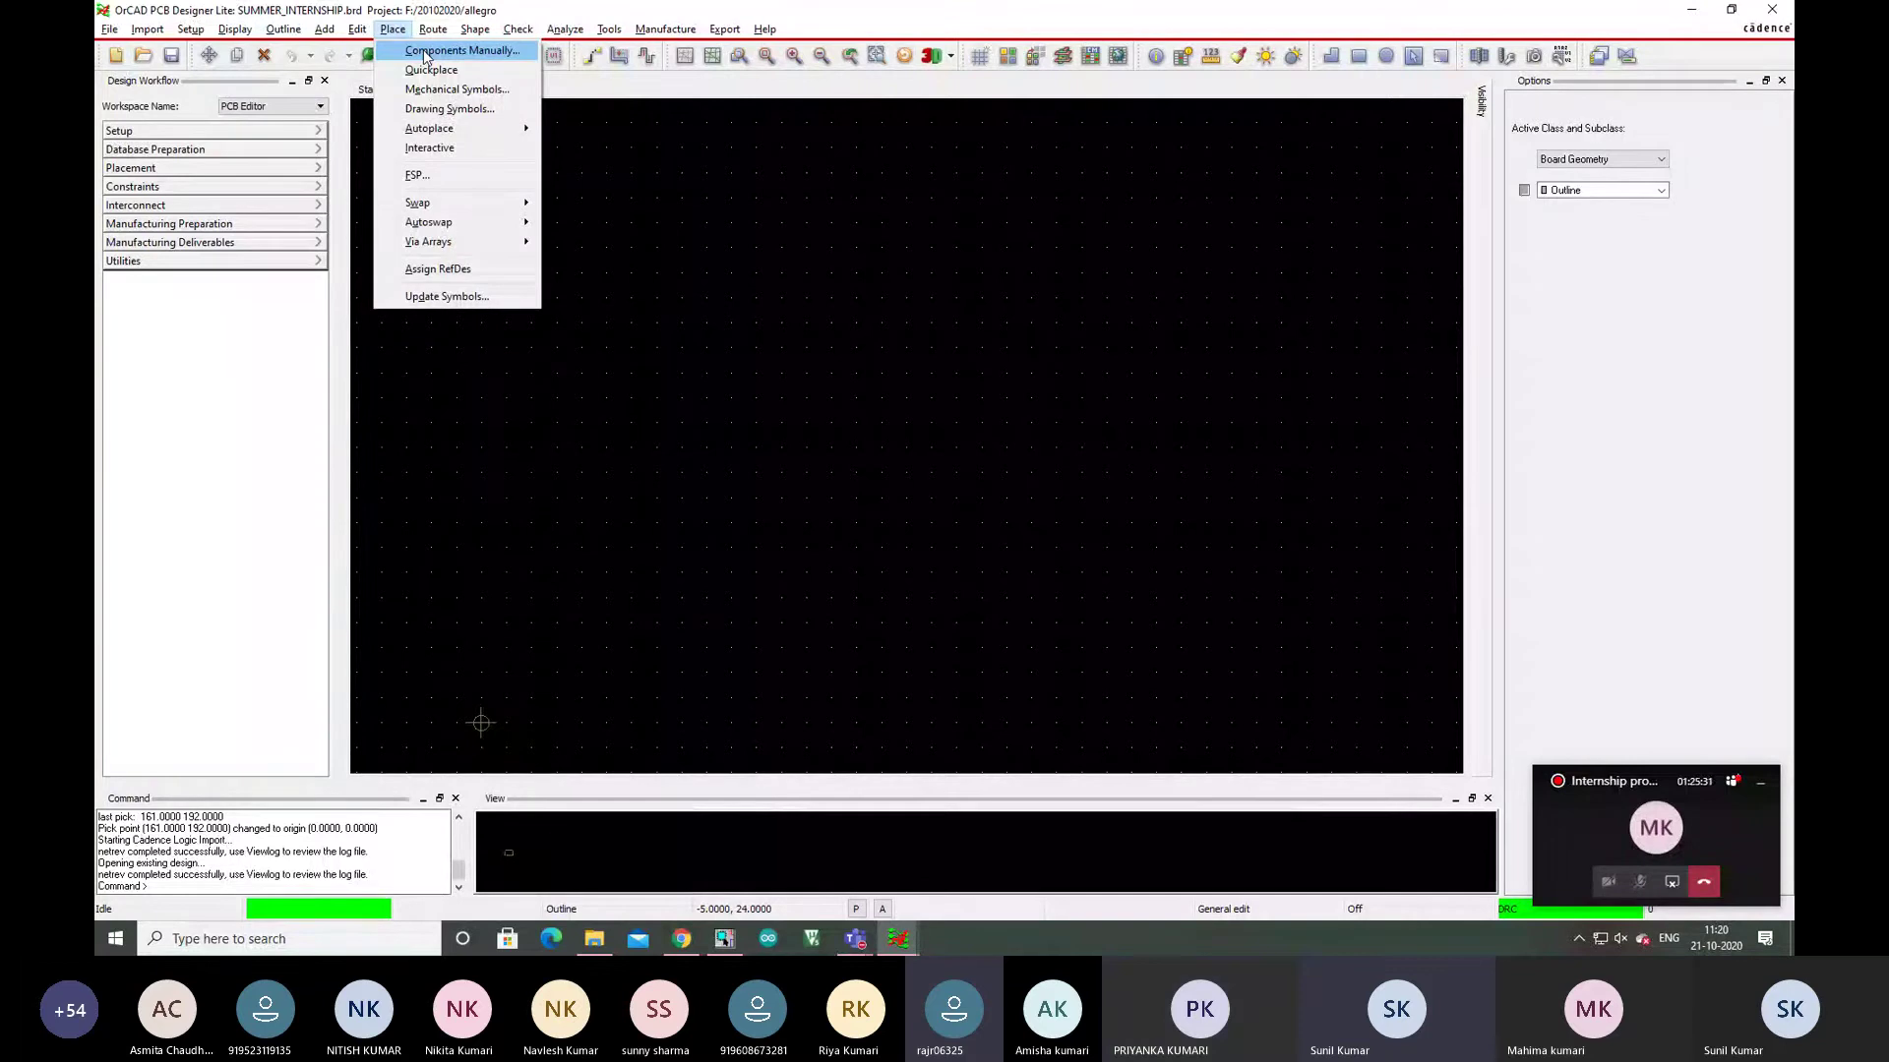
{"action": "left_click", "coordinate": [425, 52]}
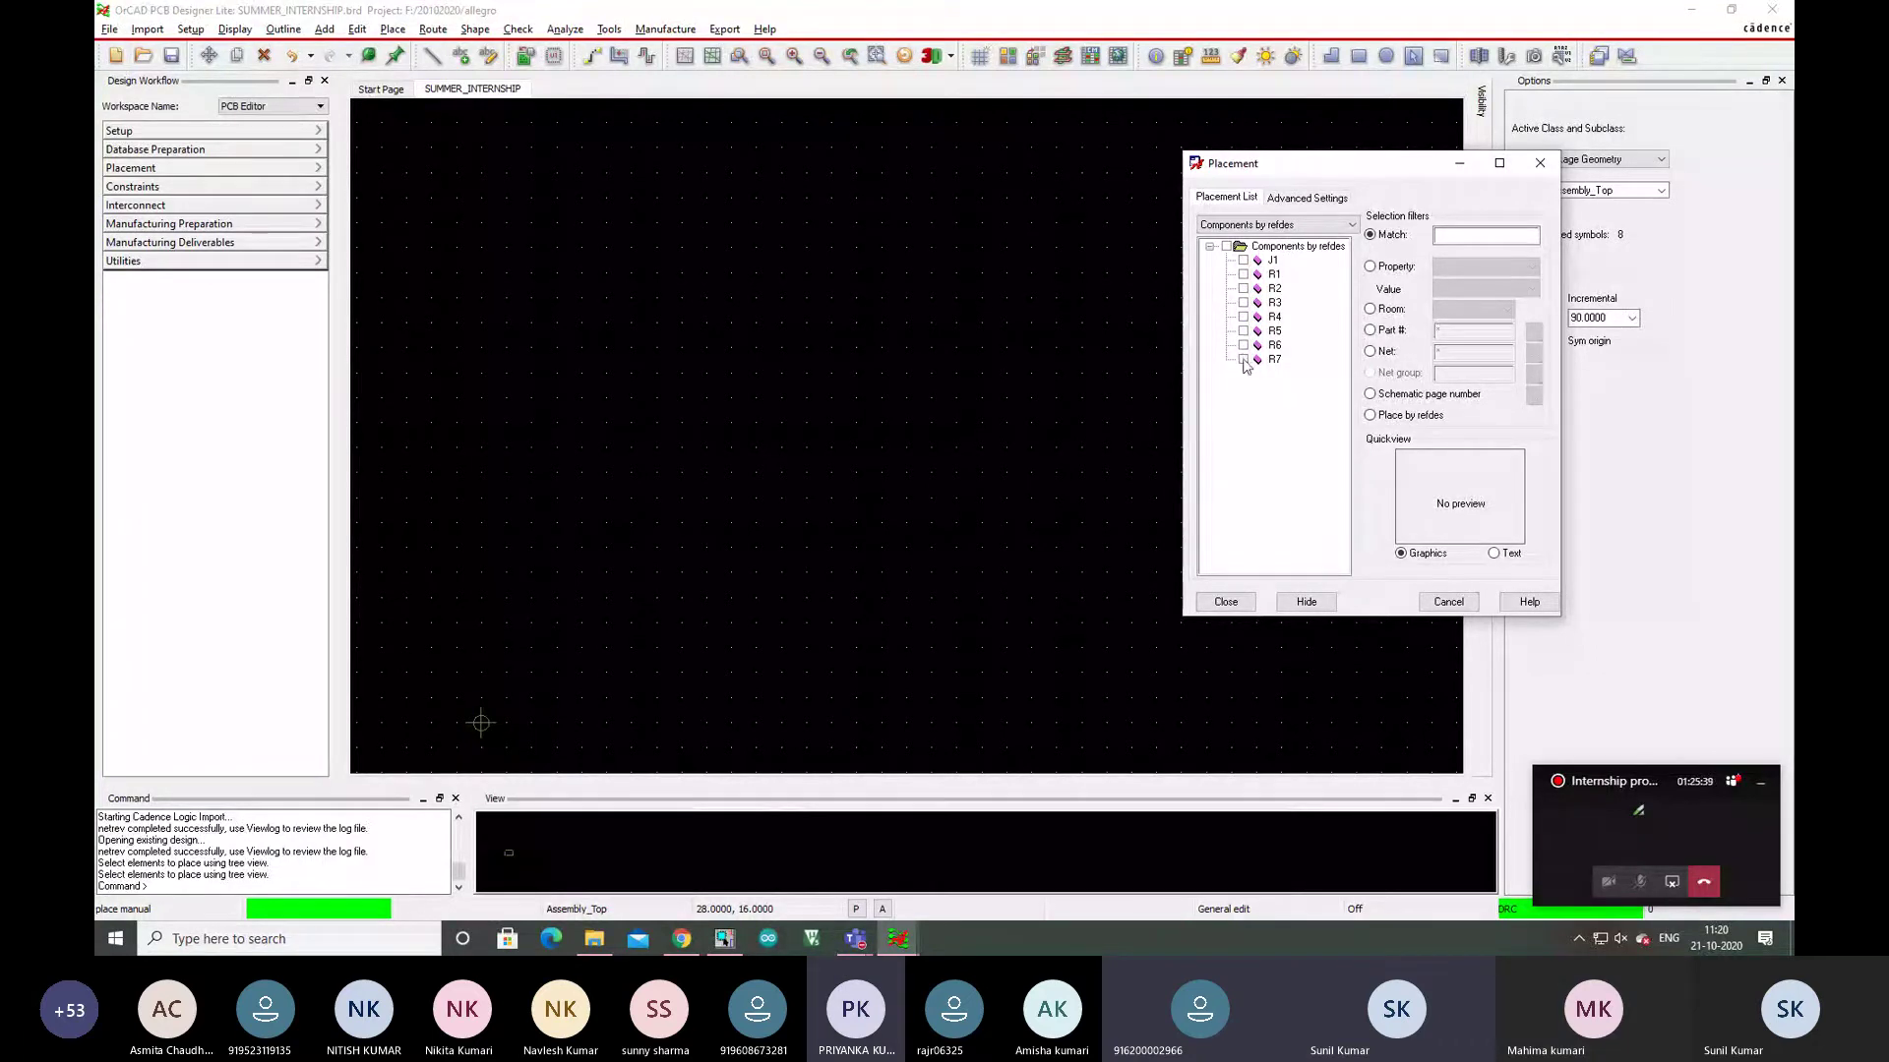
{"action": "left_click", "coordinate": [1244, 261]}
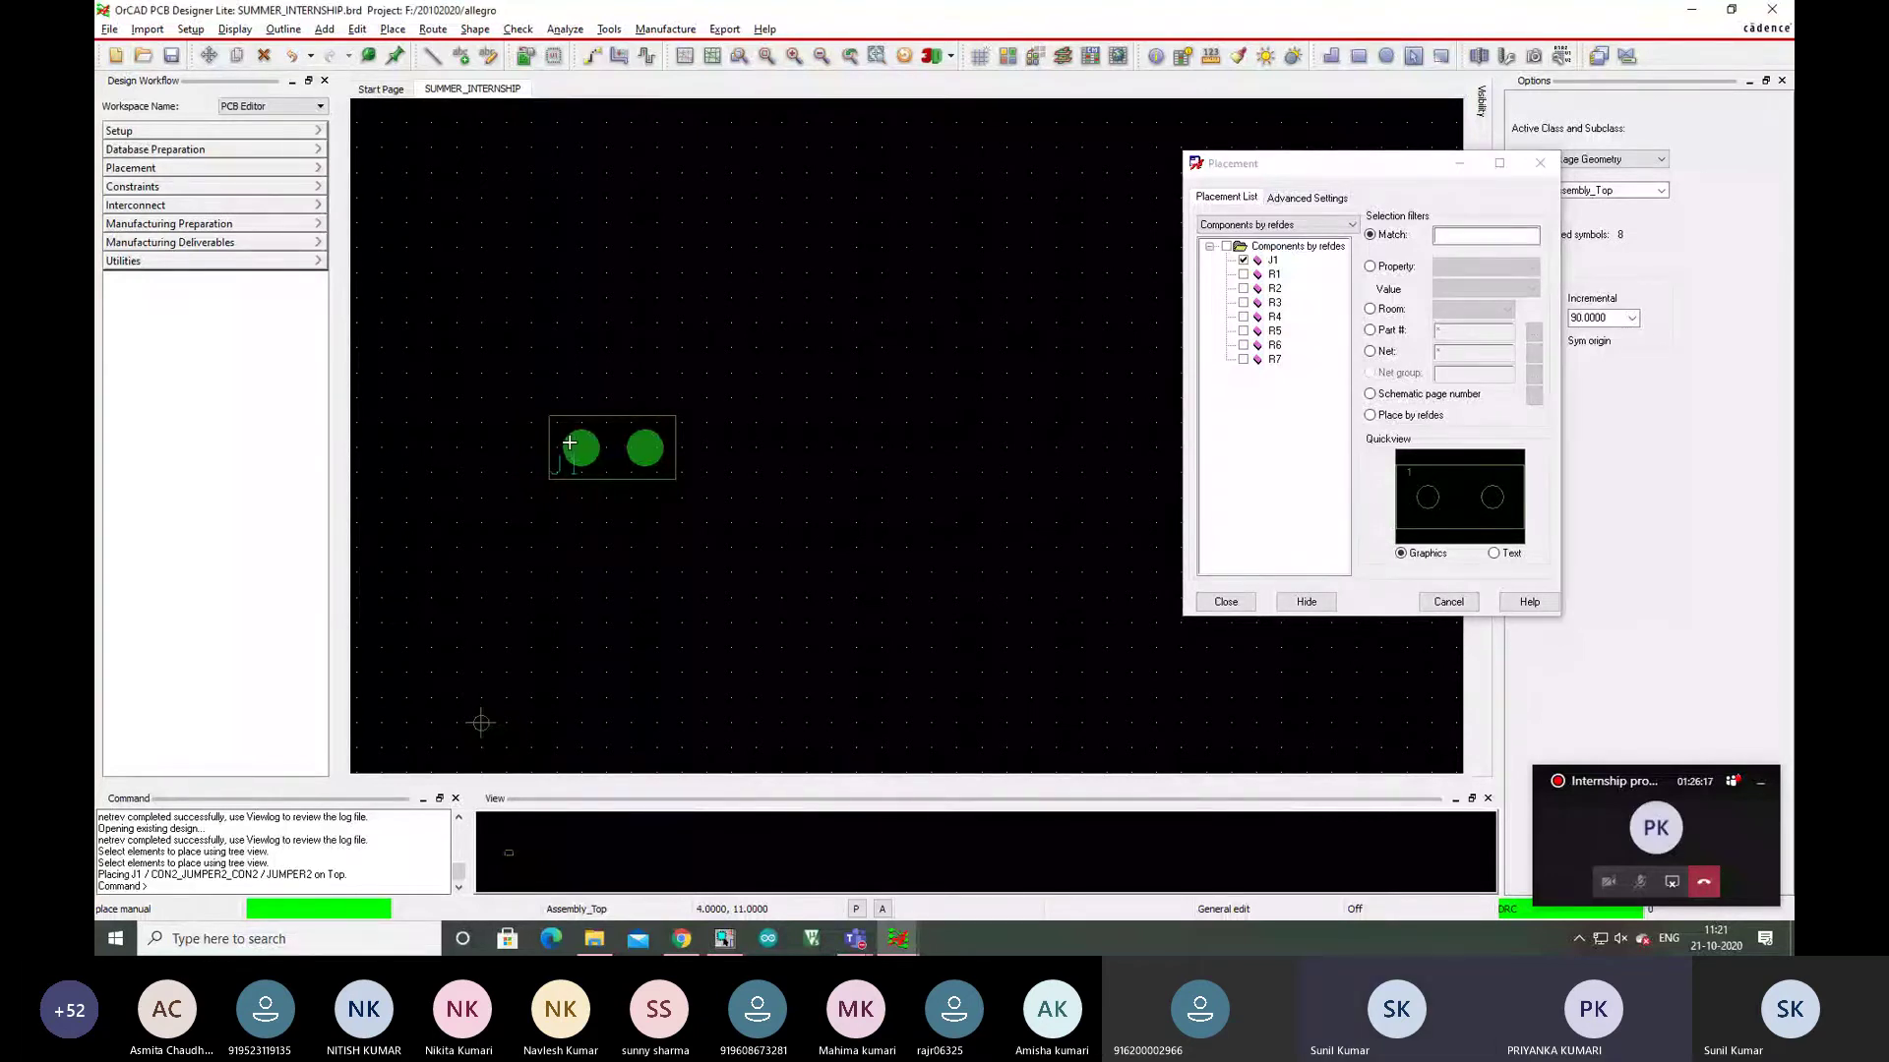
{"action": "left_click", "coordinate": [570, 444]}
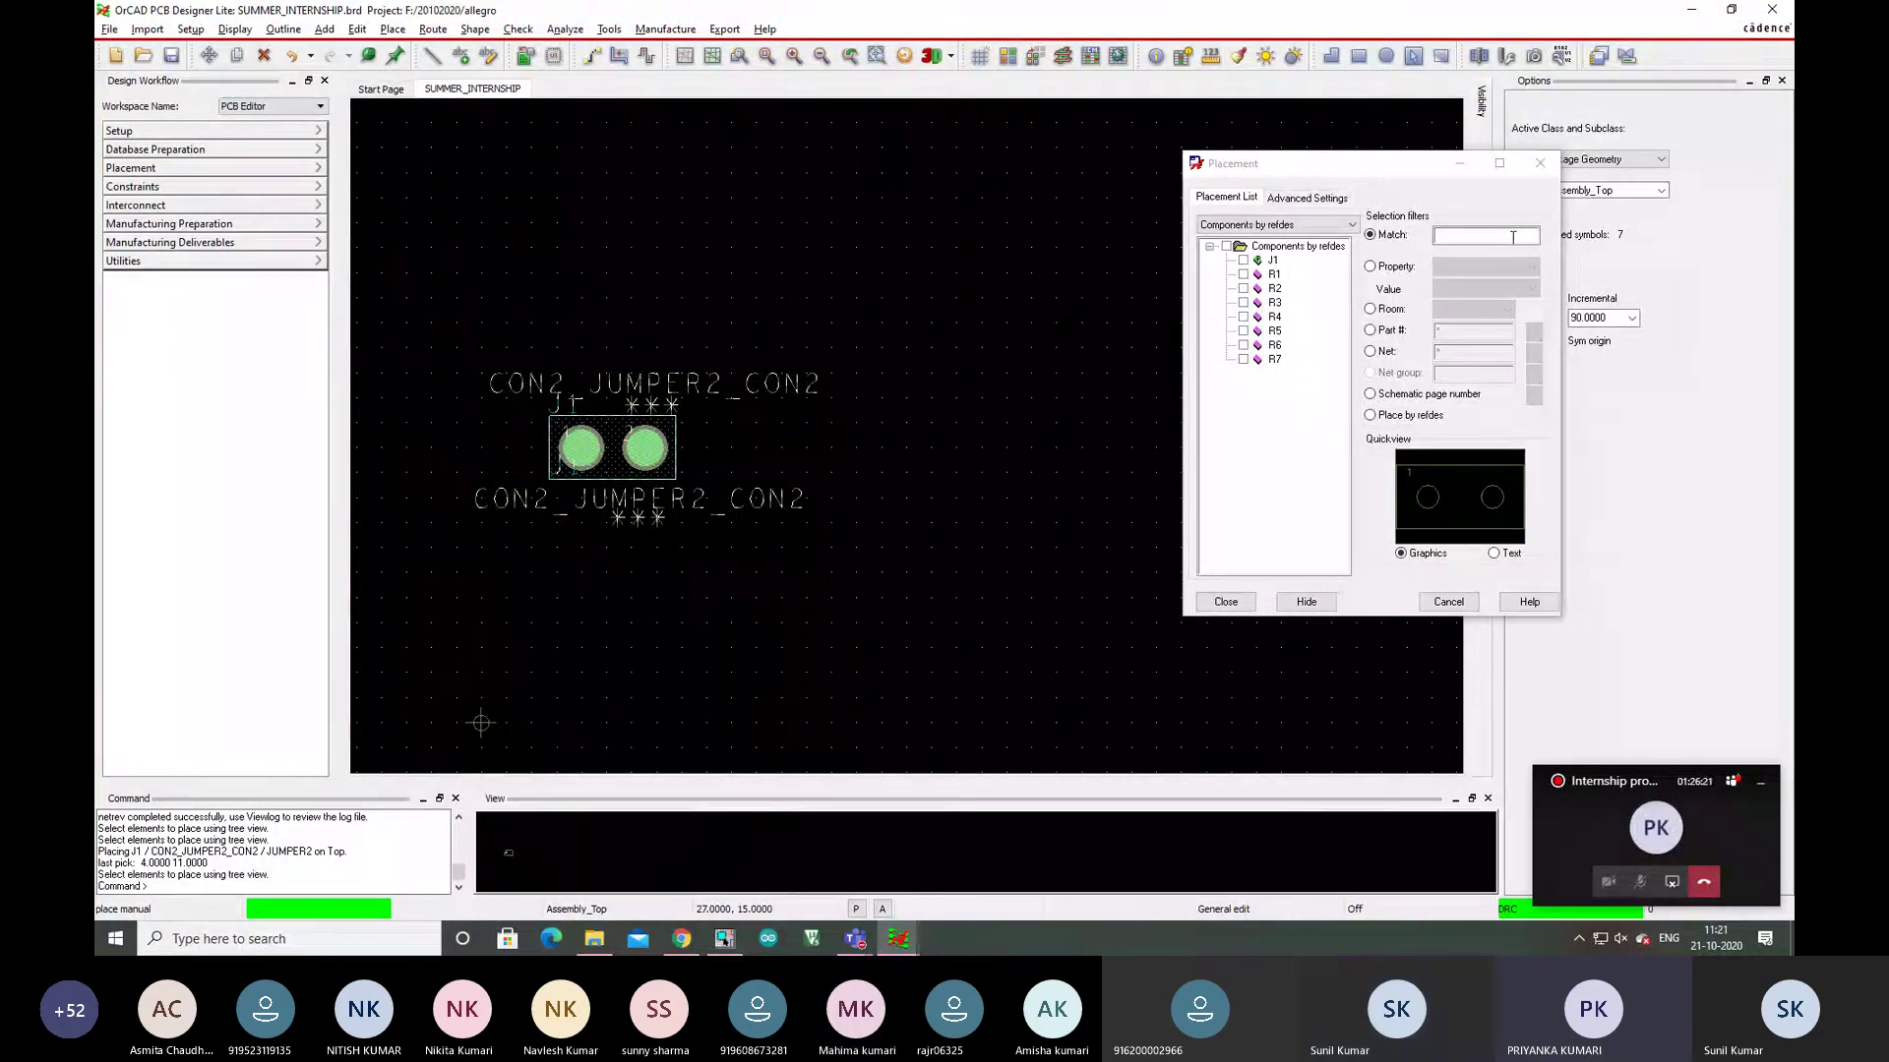
{"action": "left_click", "coordinate": [1243, 276]}
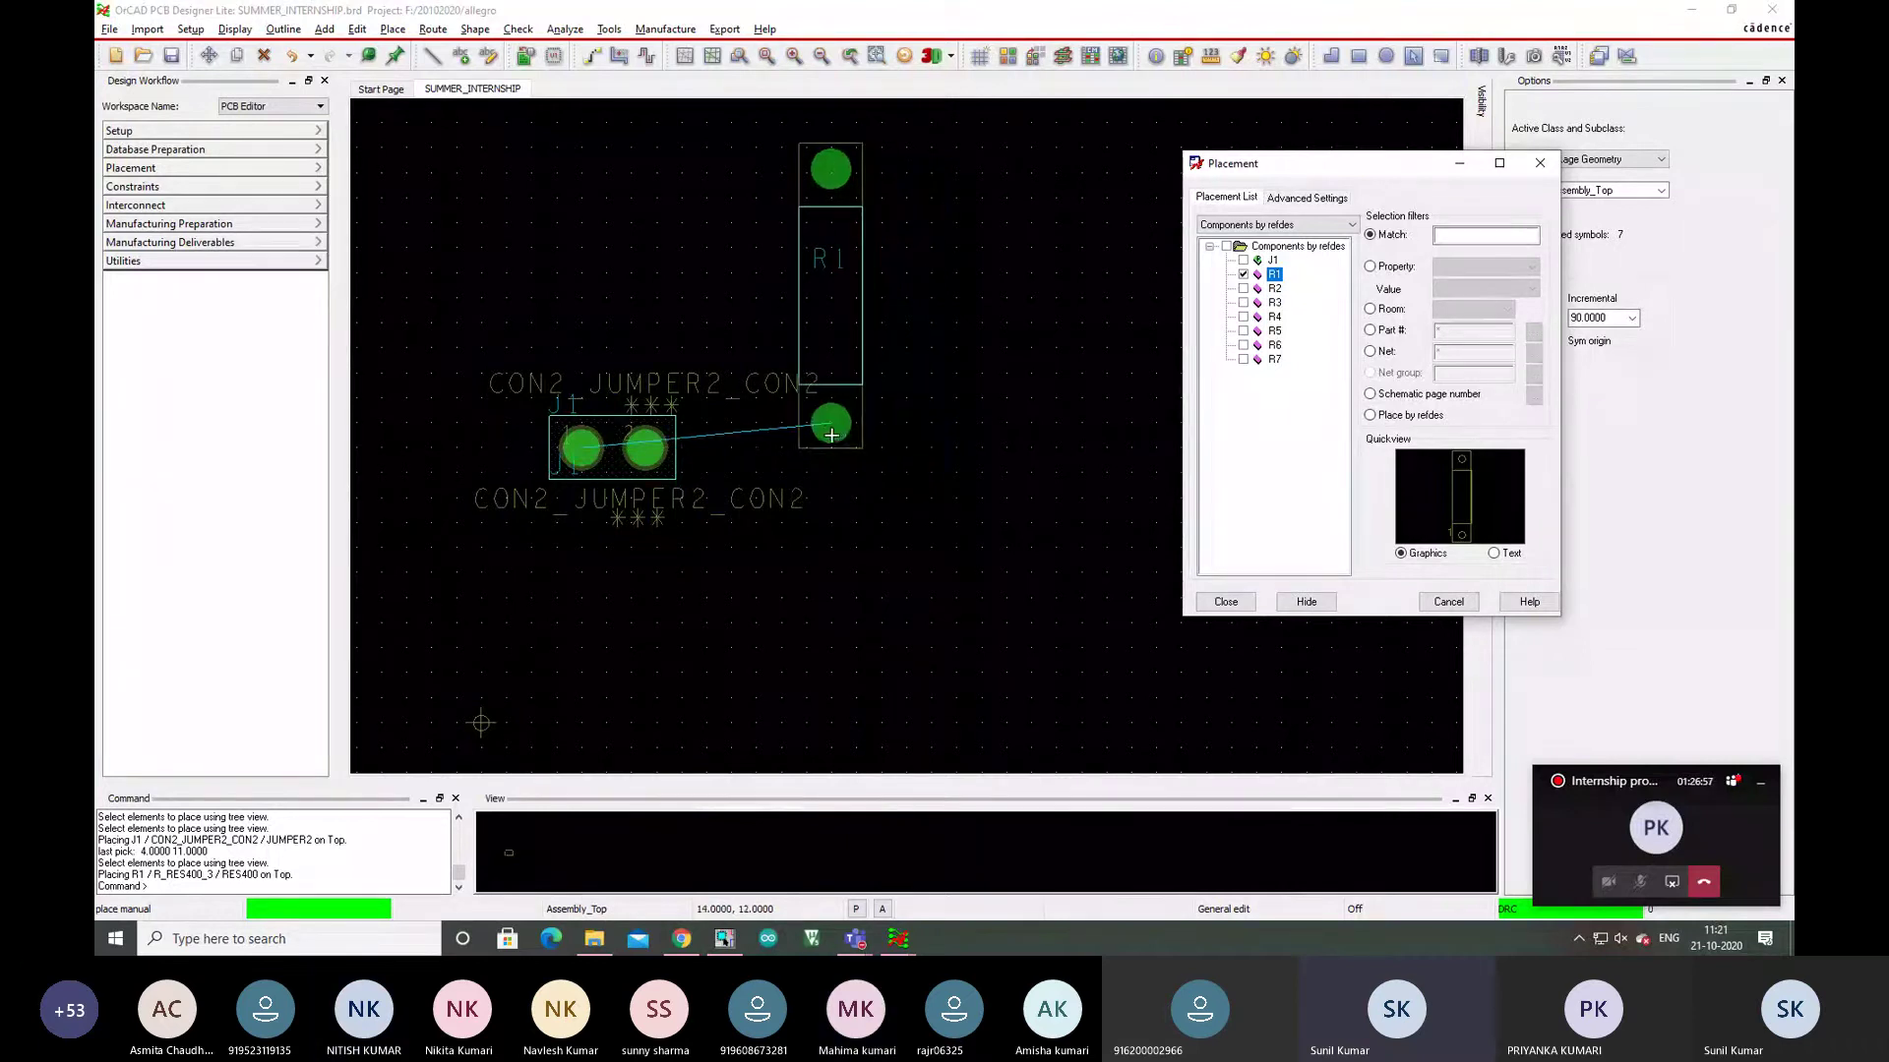
{"action": "left_click", "coordinate": [829, 439]}
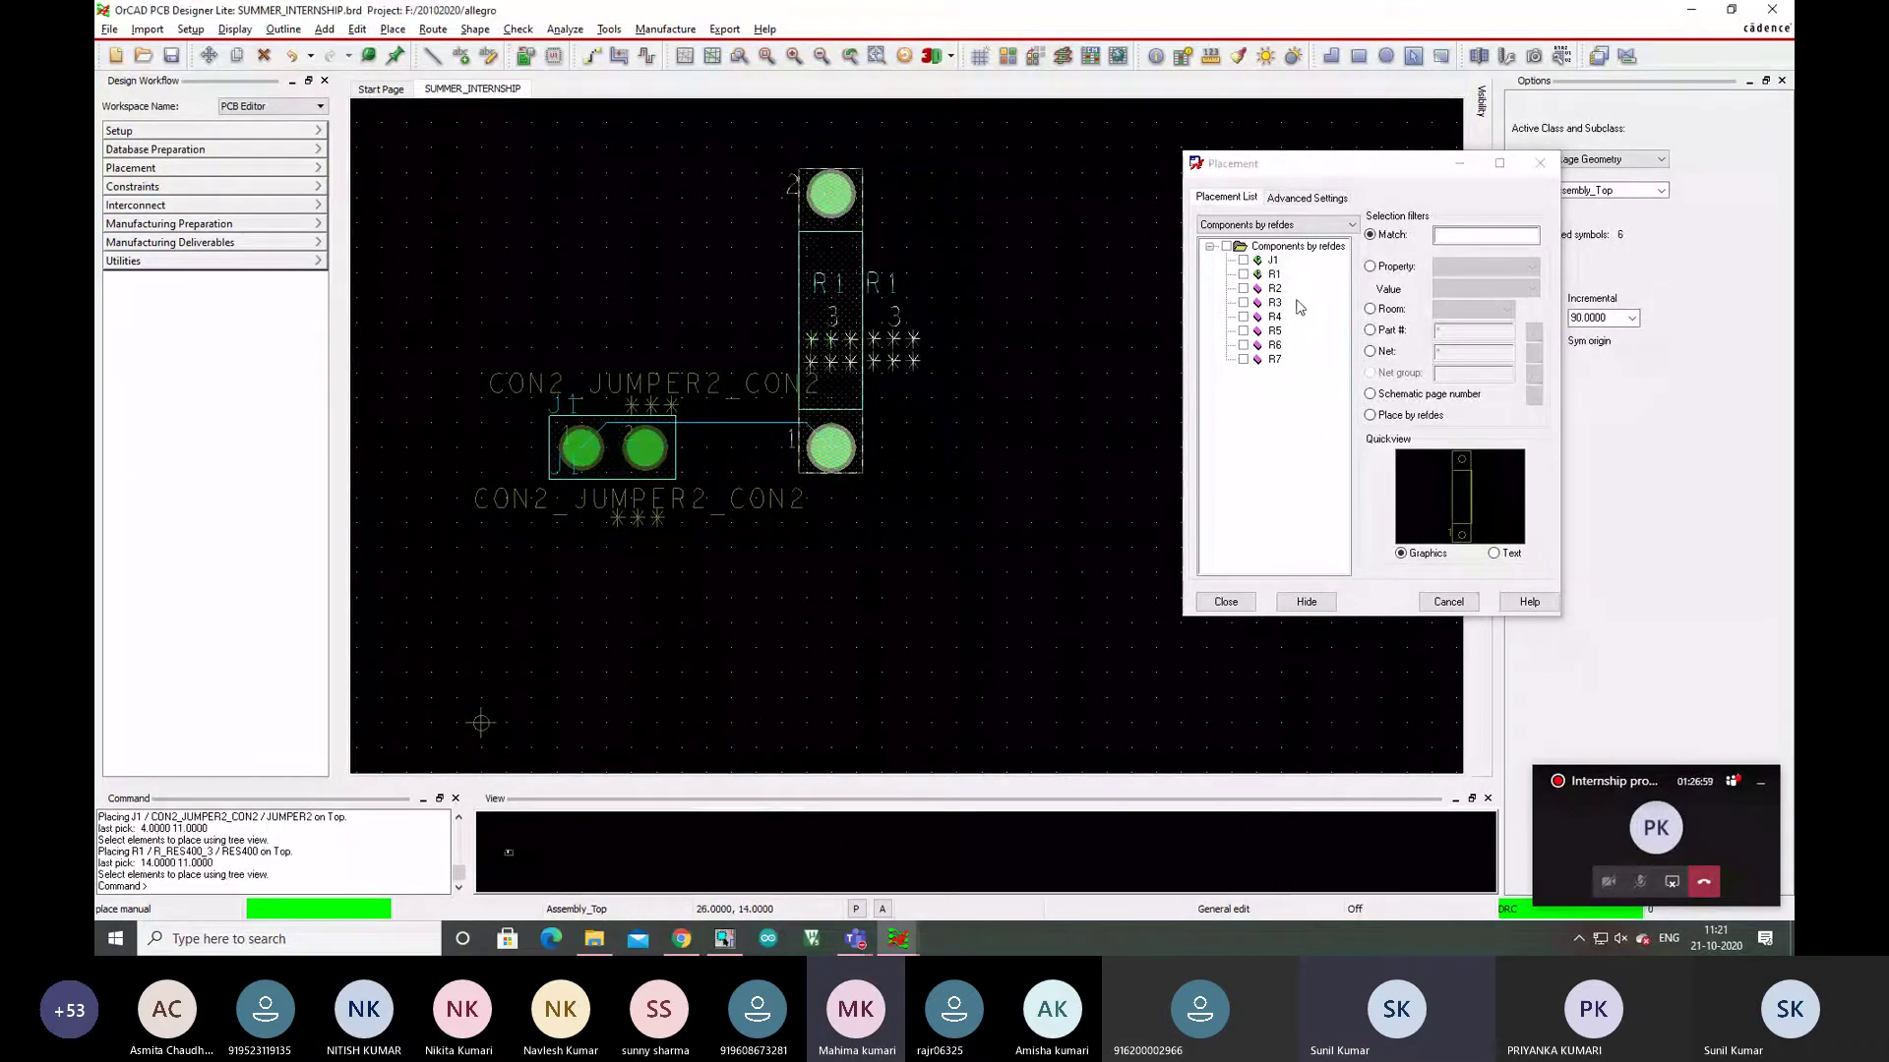
Place resistor R2 at 20, 13 and resistor R3 at 25, 13, side by side to the right of R1.
{"action": "left_click", "coordinate": [1243, 288]}
{"action": "left_click", "coordinate": [981, 398]}
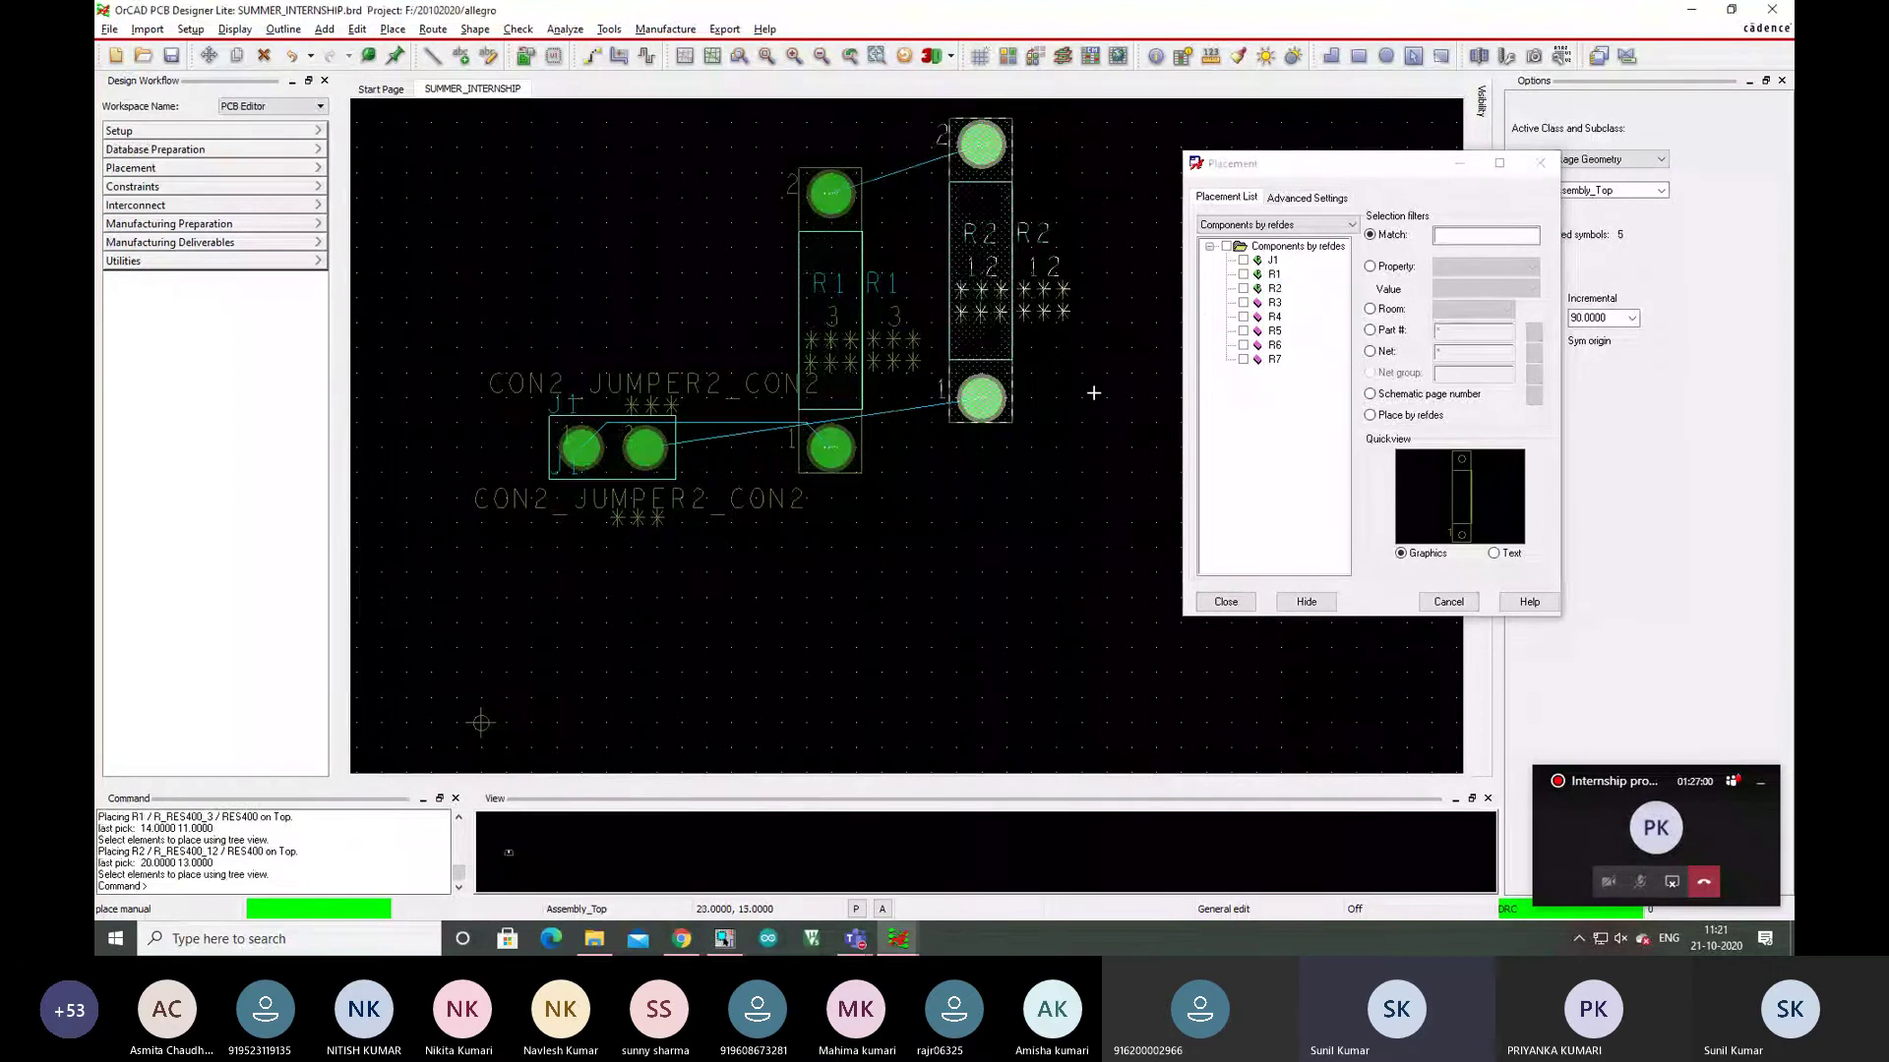
{"action": "left_click", "coordinate": [1243, 303]}
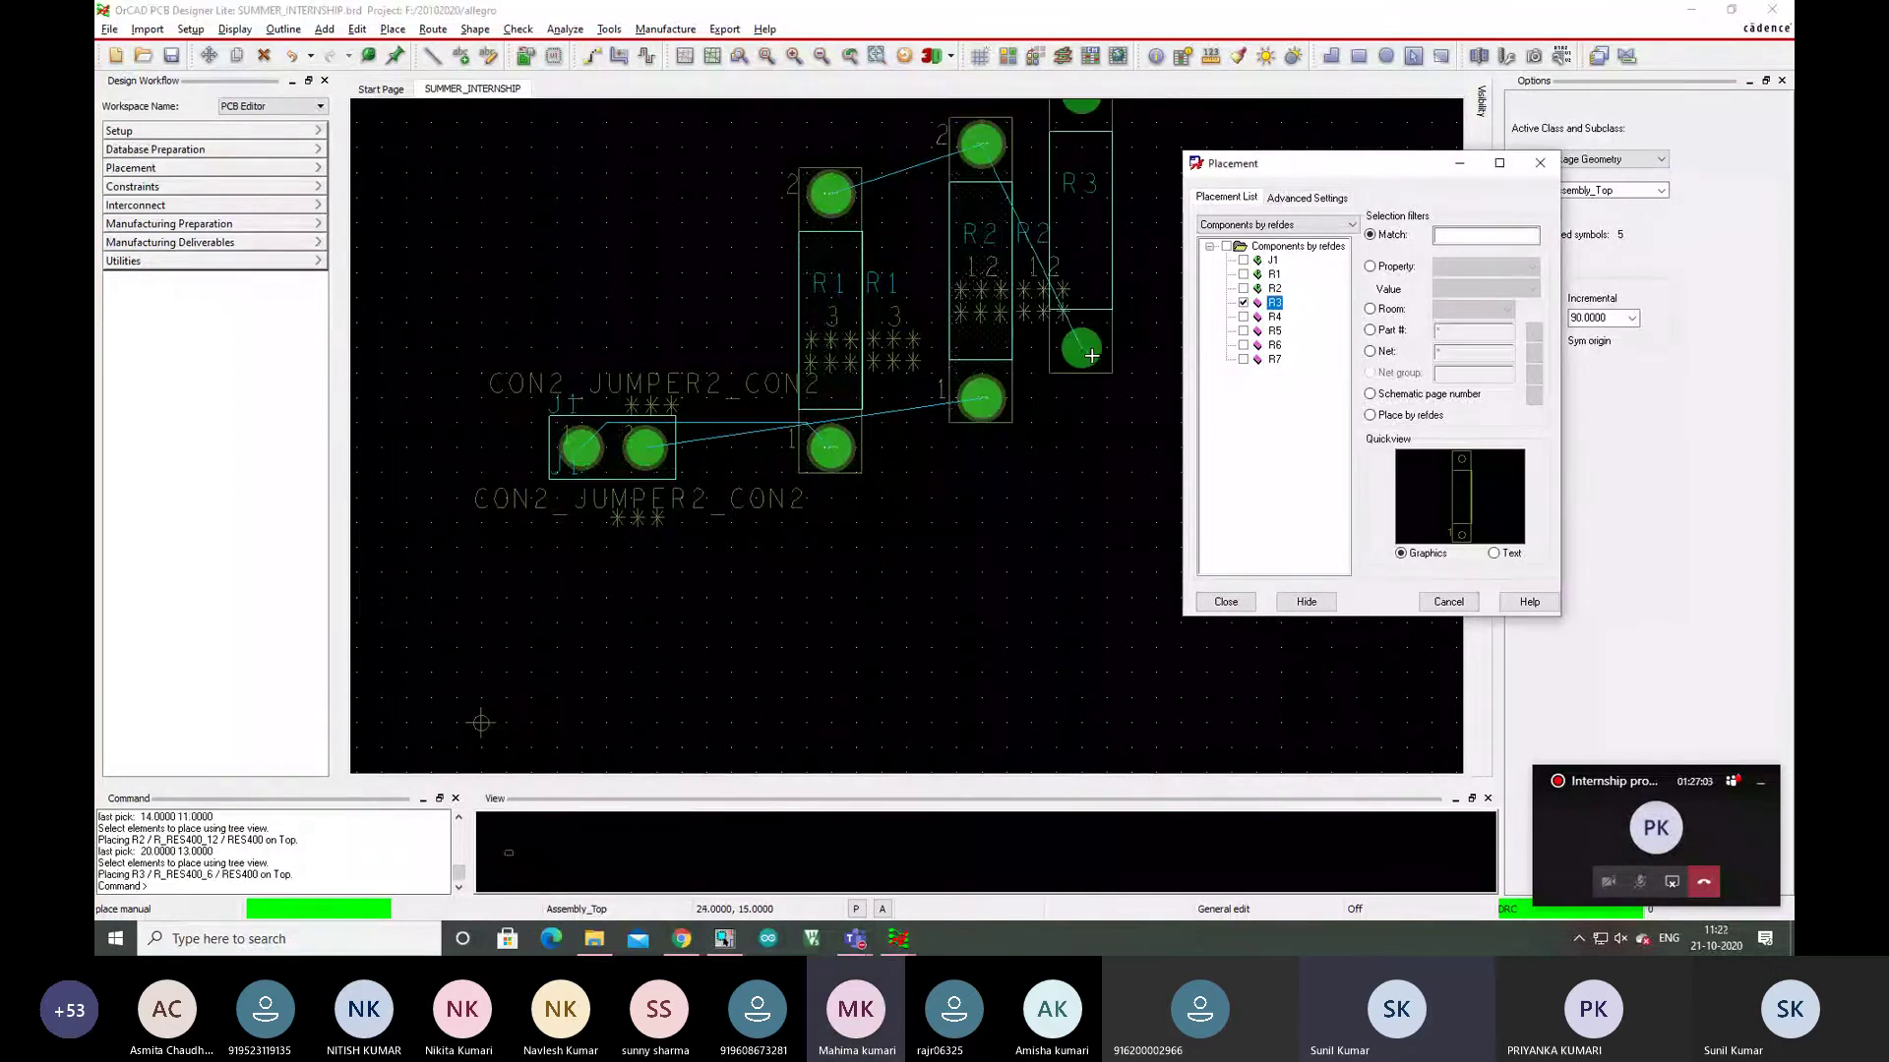
{"action": "left_click", "coordinate": [1106, 398]}
Move the Placement dialog clear of the board and place resistors R4 at 31, 12 and R5 at 35, 12.
{"action": "left_click_drag", "start_coordinate": [1350, 166], "coordinate": [1630, 199]}
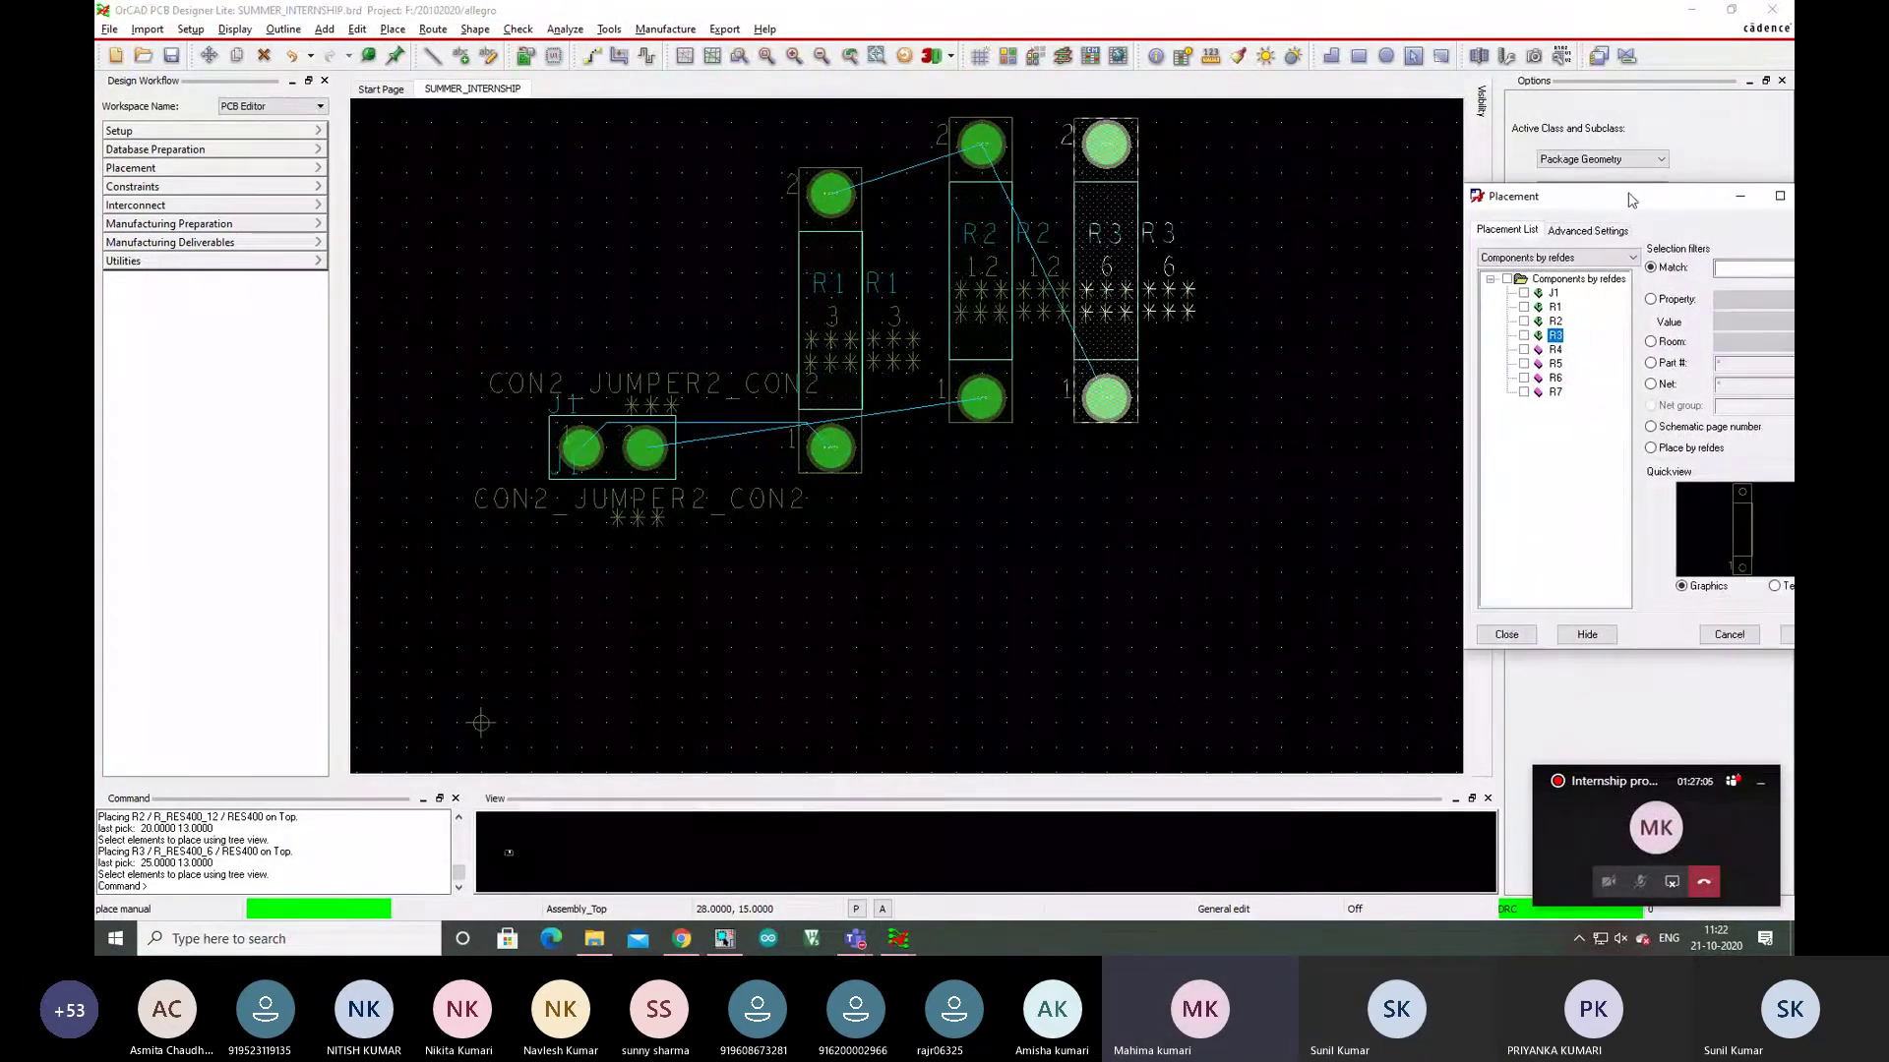
{"action": "left_click", "coordinate": [1525, 350]}
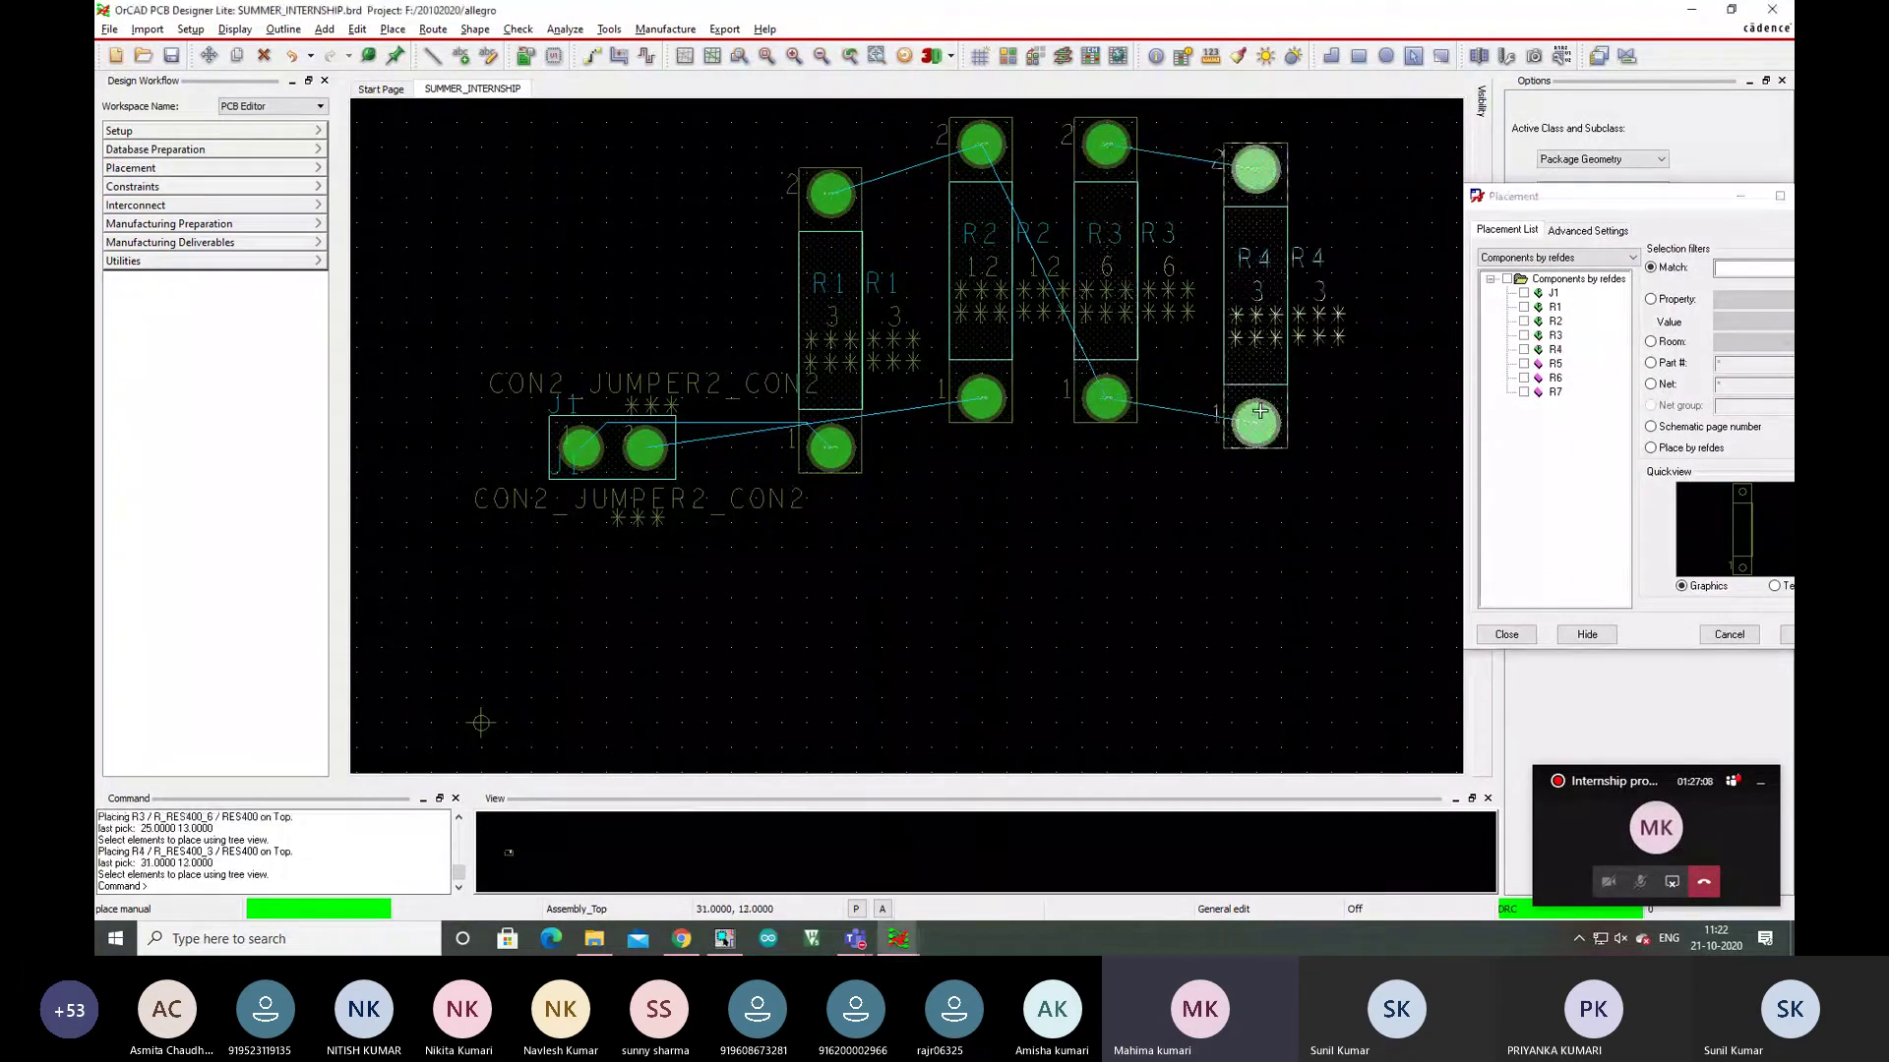
{"action": "left_click", "coordinate": [1525, 364]}
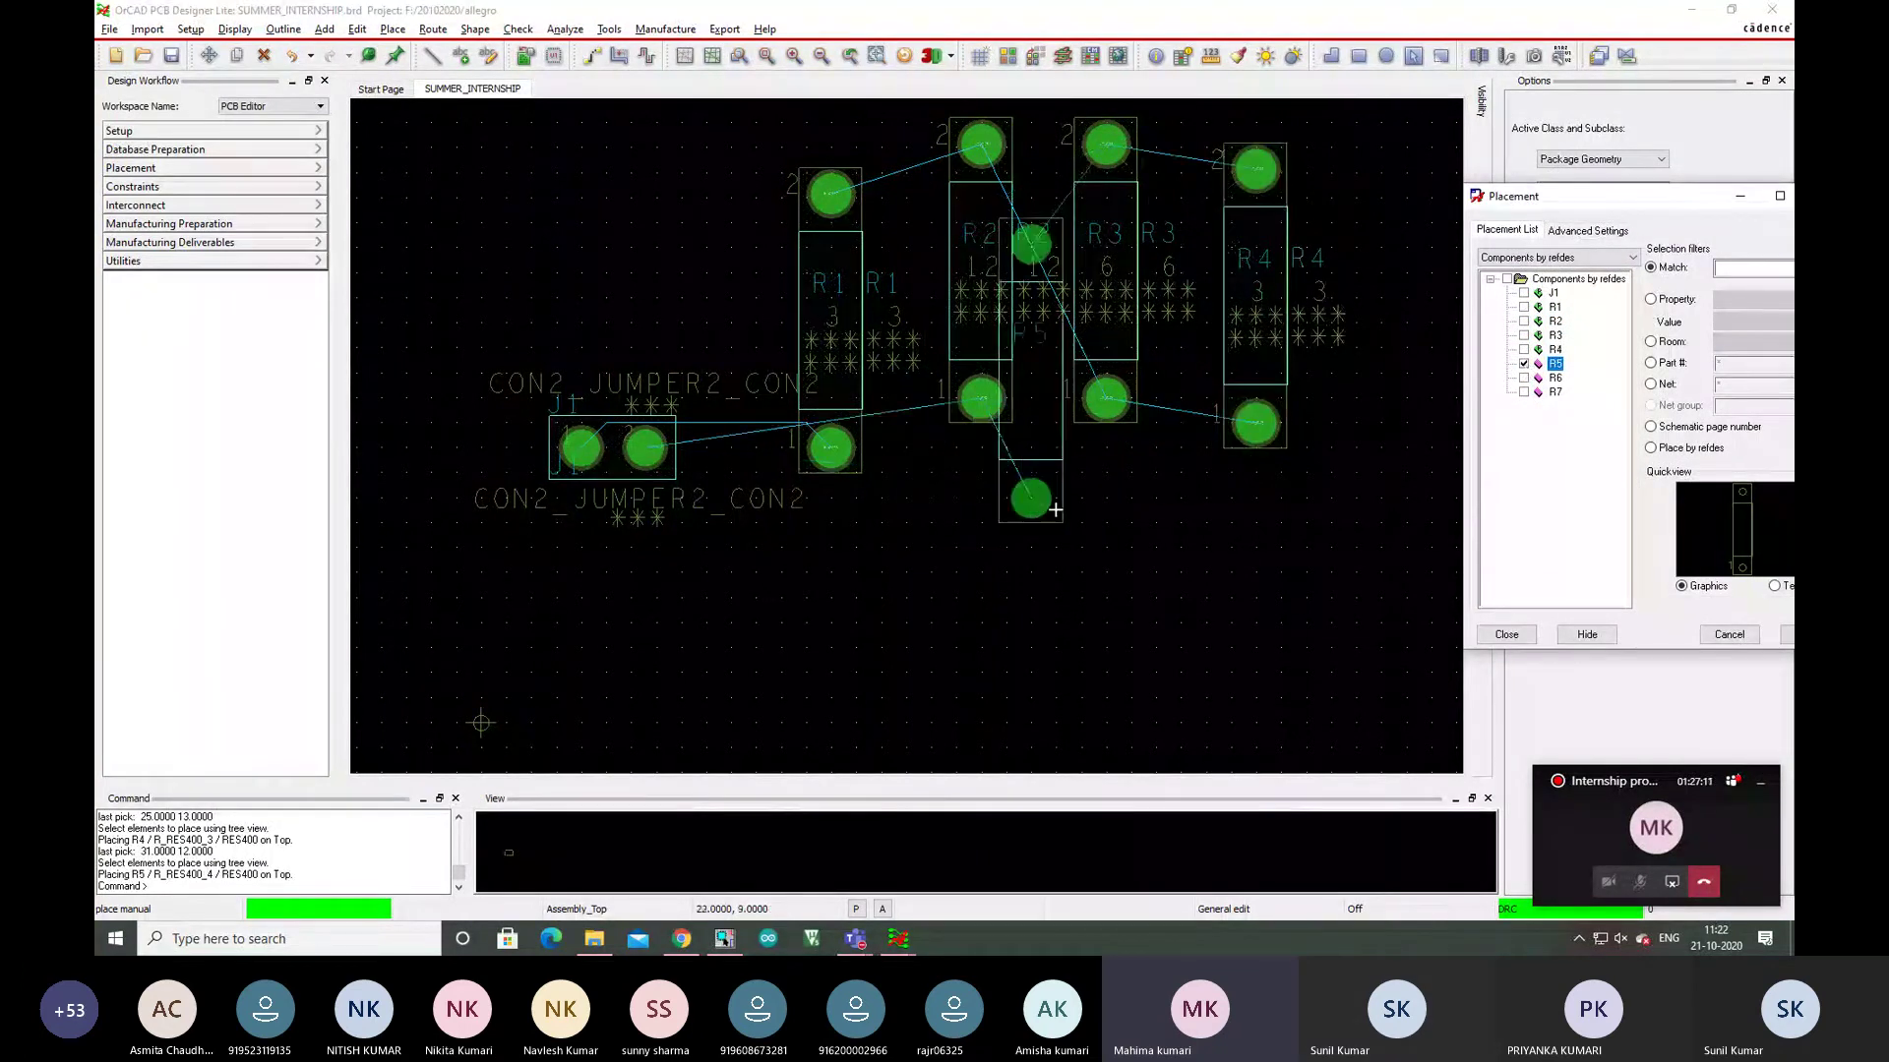
{"action": "left_click", "coordinate": [1355, 423]}
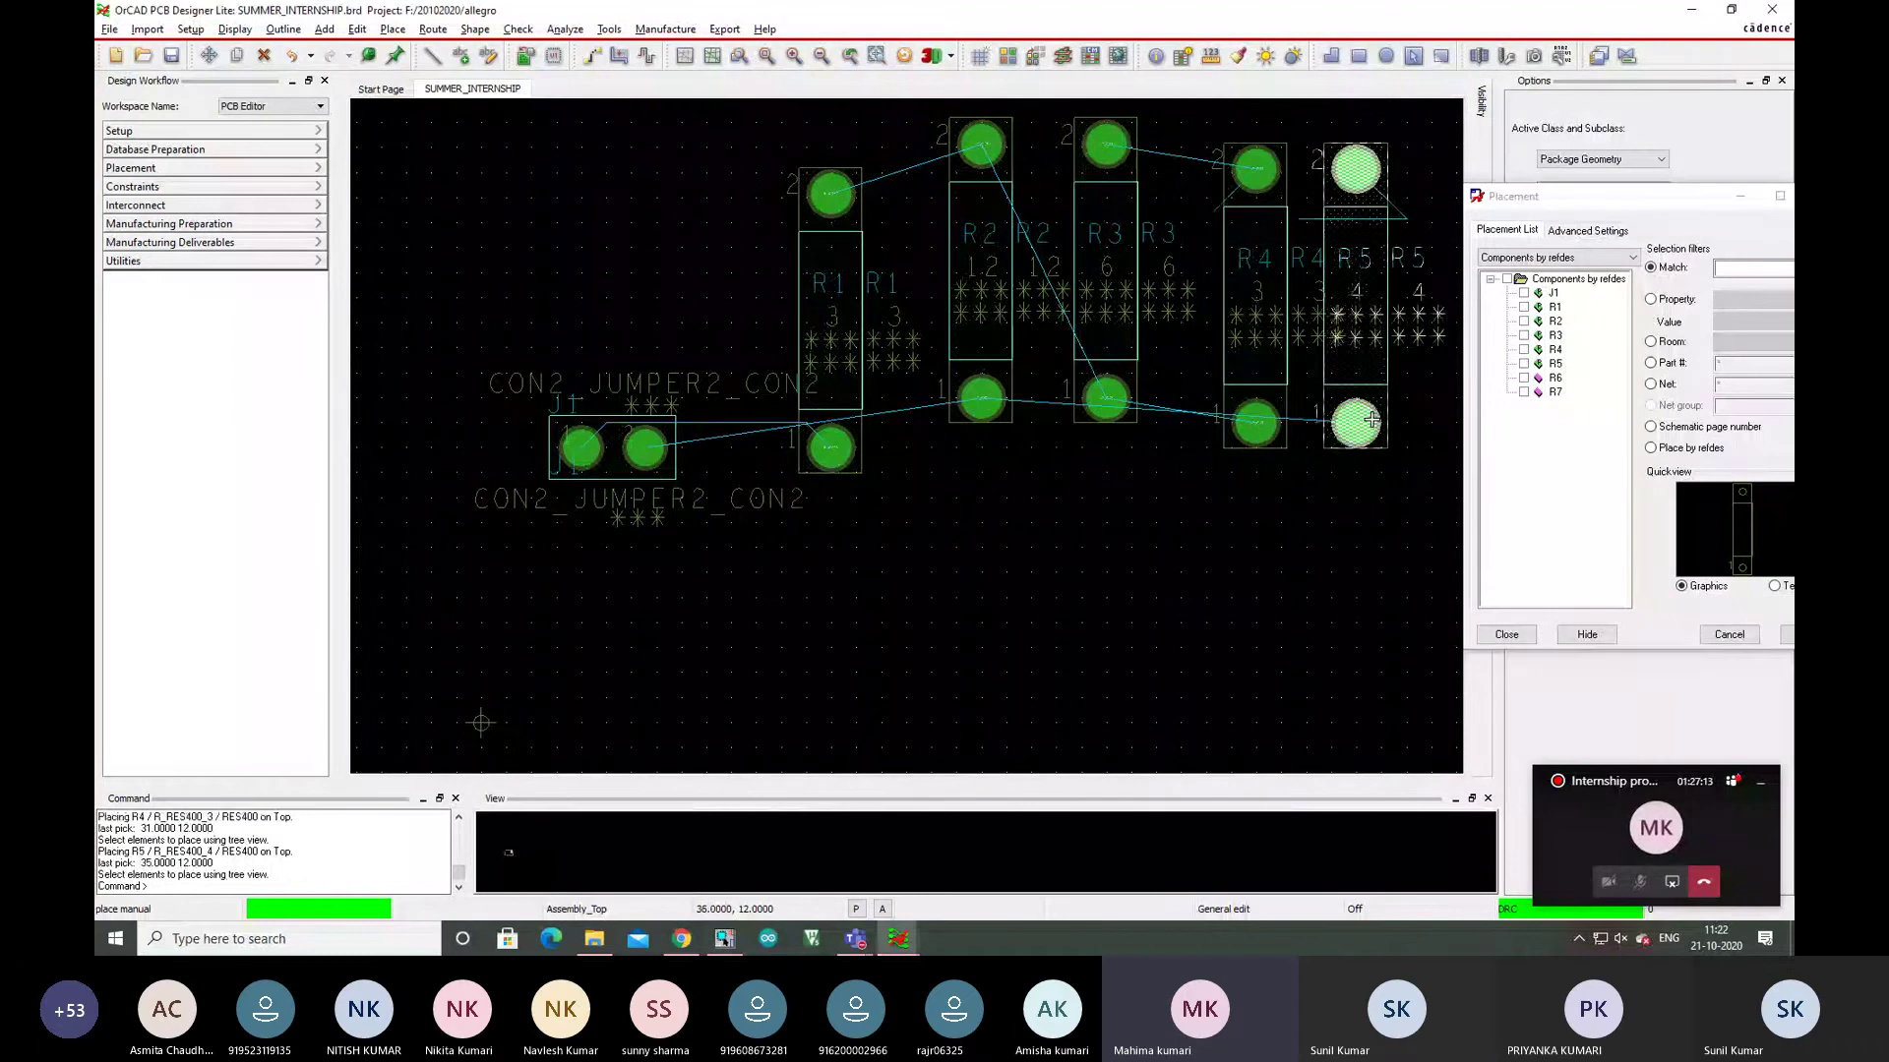
Place resistor R6 at 28, 10 and R7 at 22, 4, and finish the manual placement.
{"action": "left_click", "coordinate": [1525, 379]}
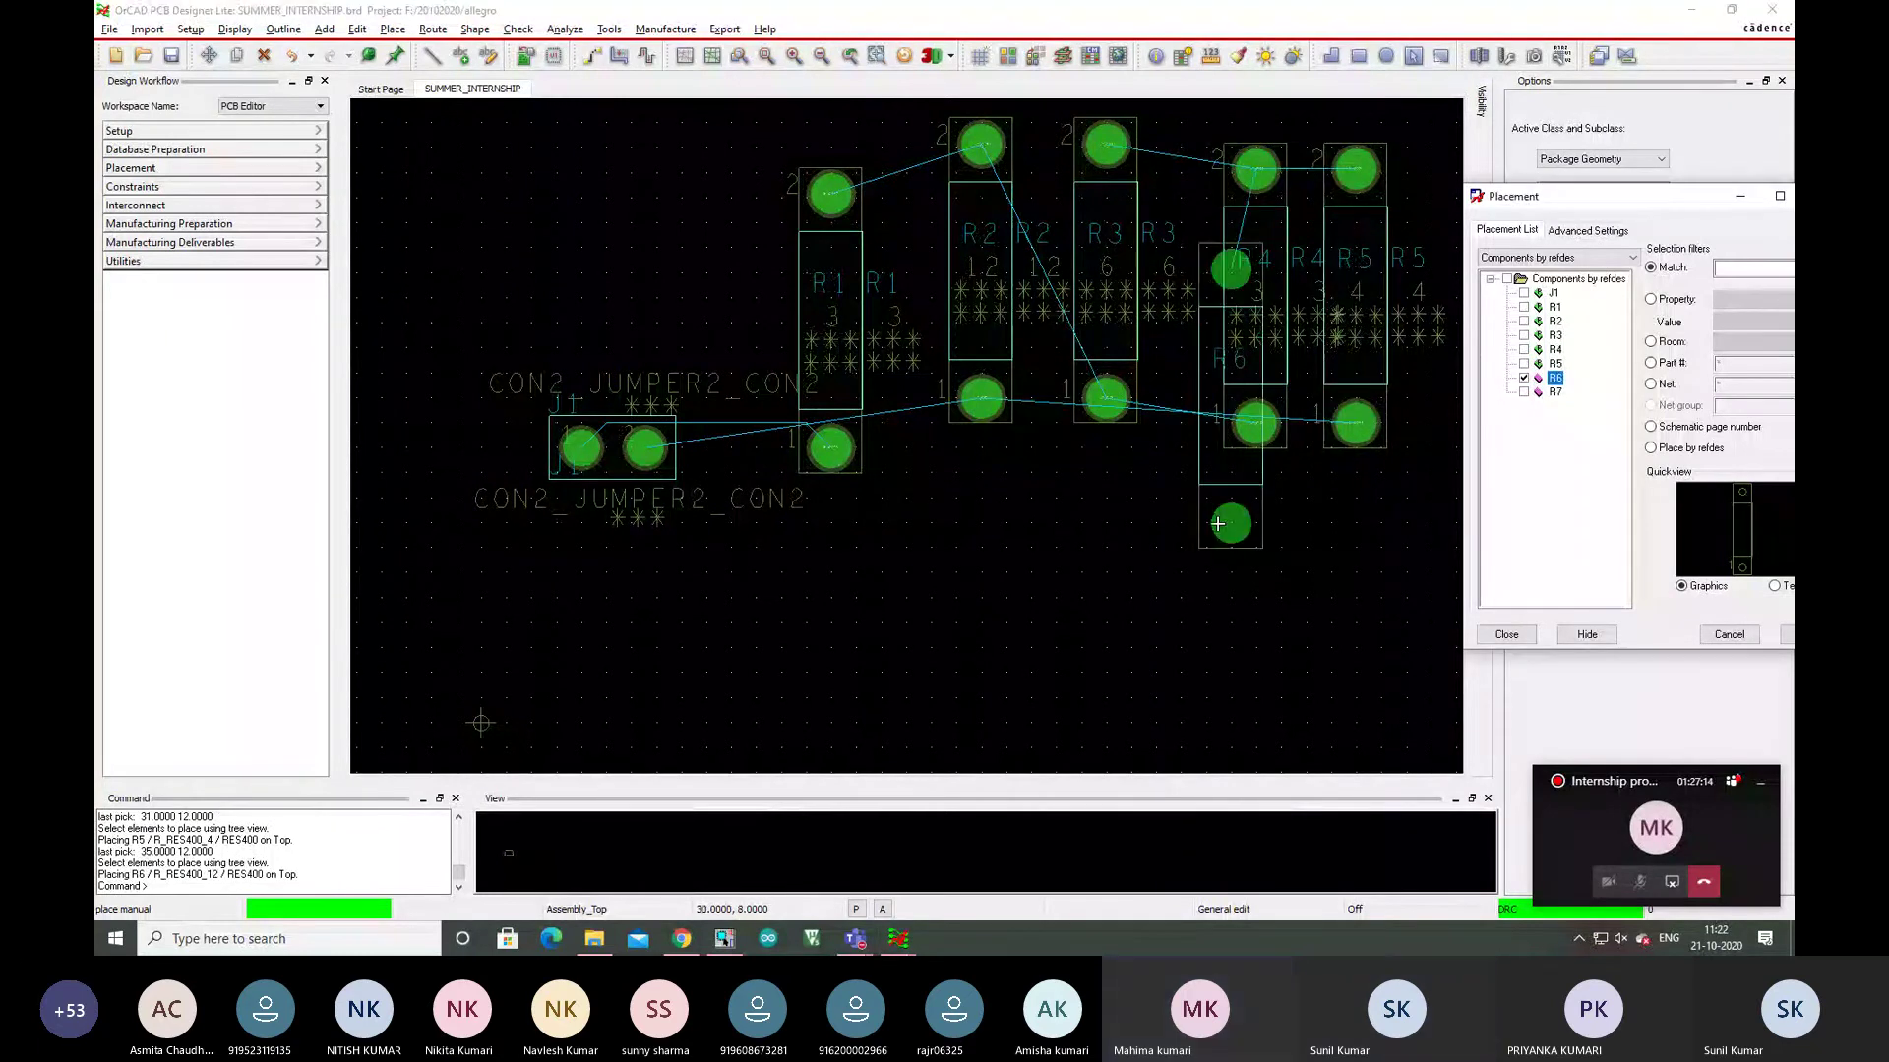
{"action": "left_click", "coordinate": [1180, 473]}
{"action": "left_click", "coordinate": [1523, 393]}
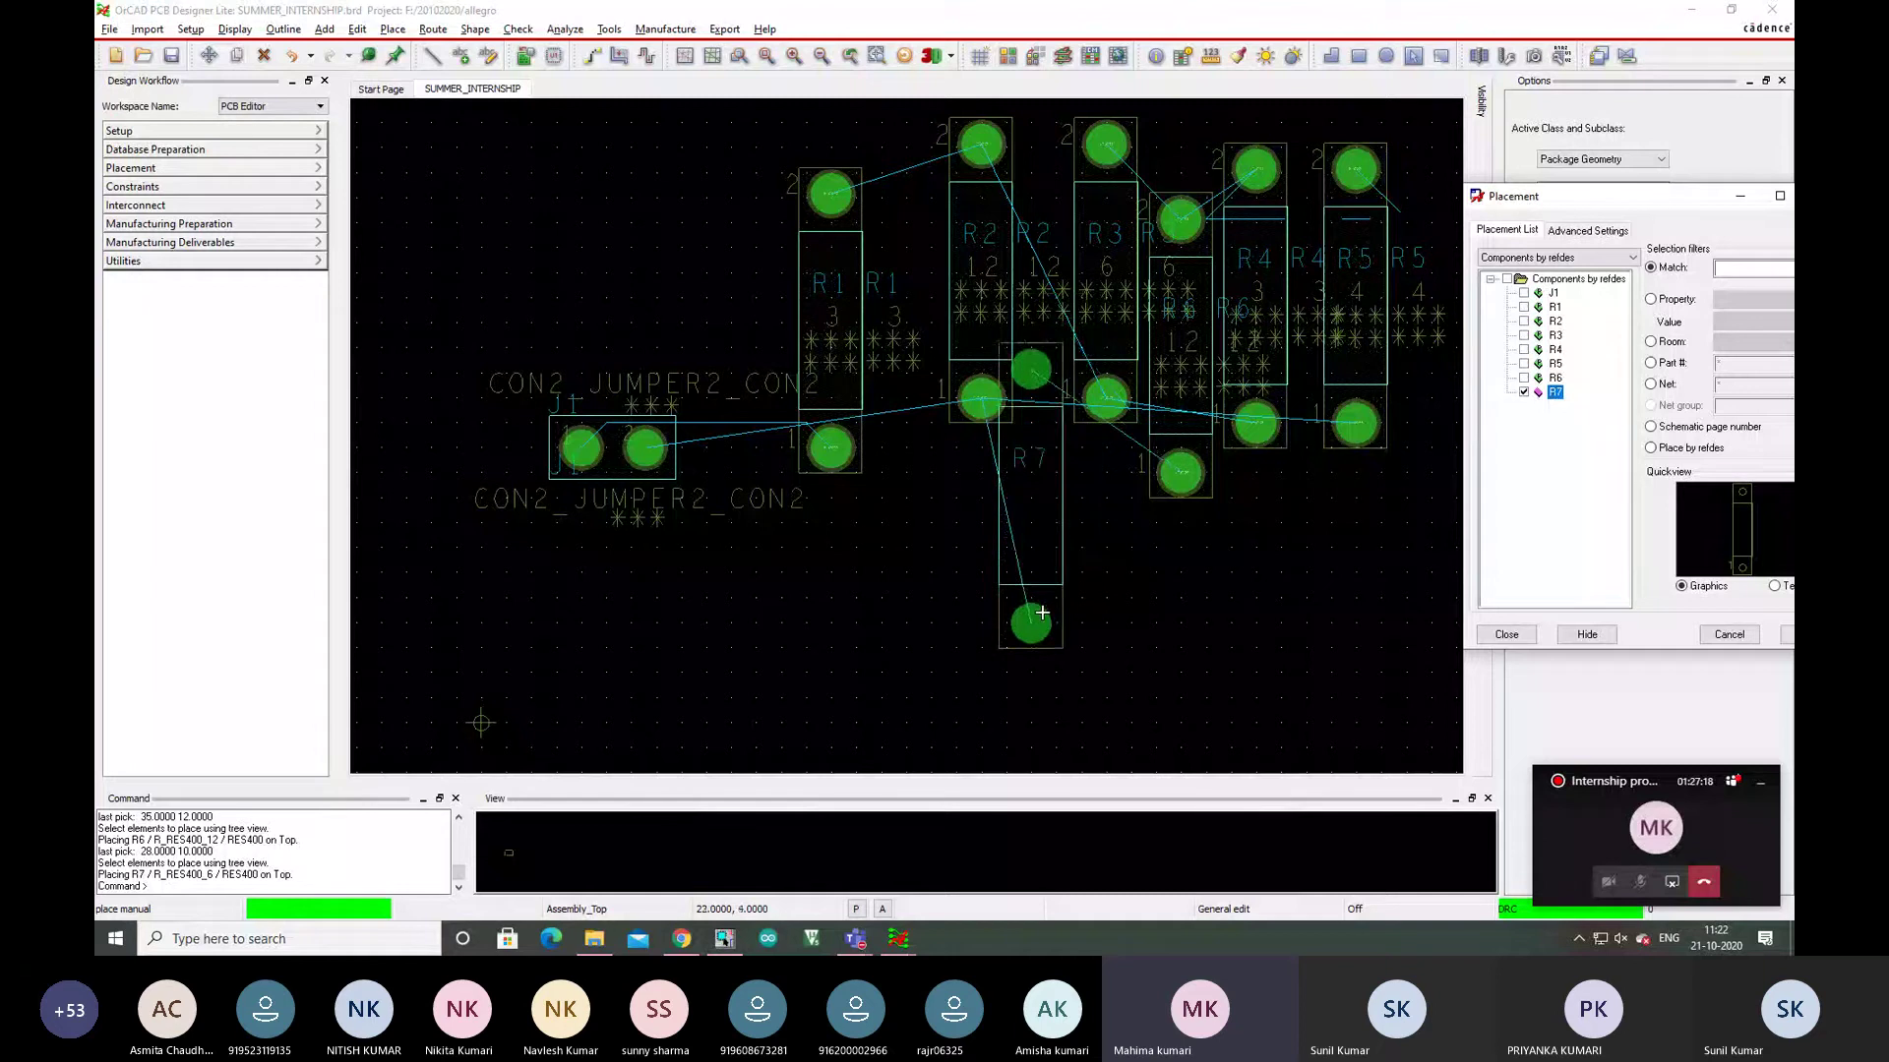
{"action": "left_click", "coordinate": [1030, 622]}
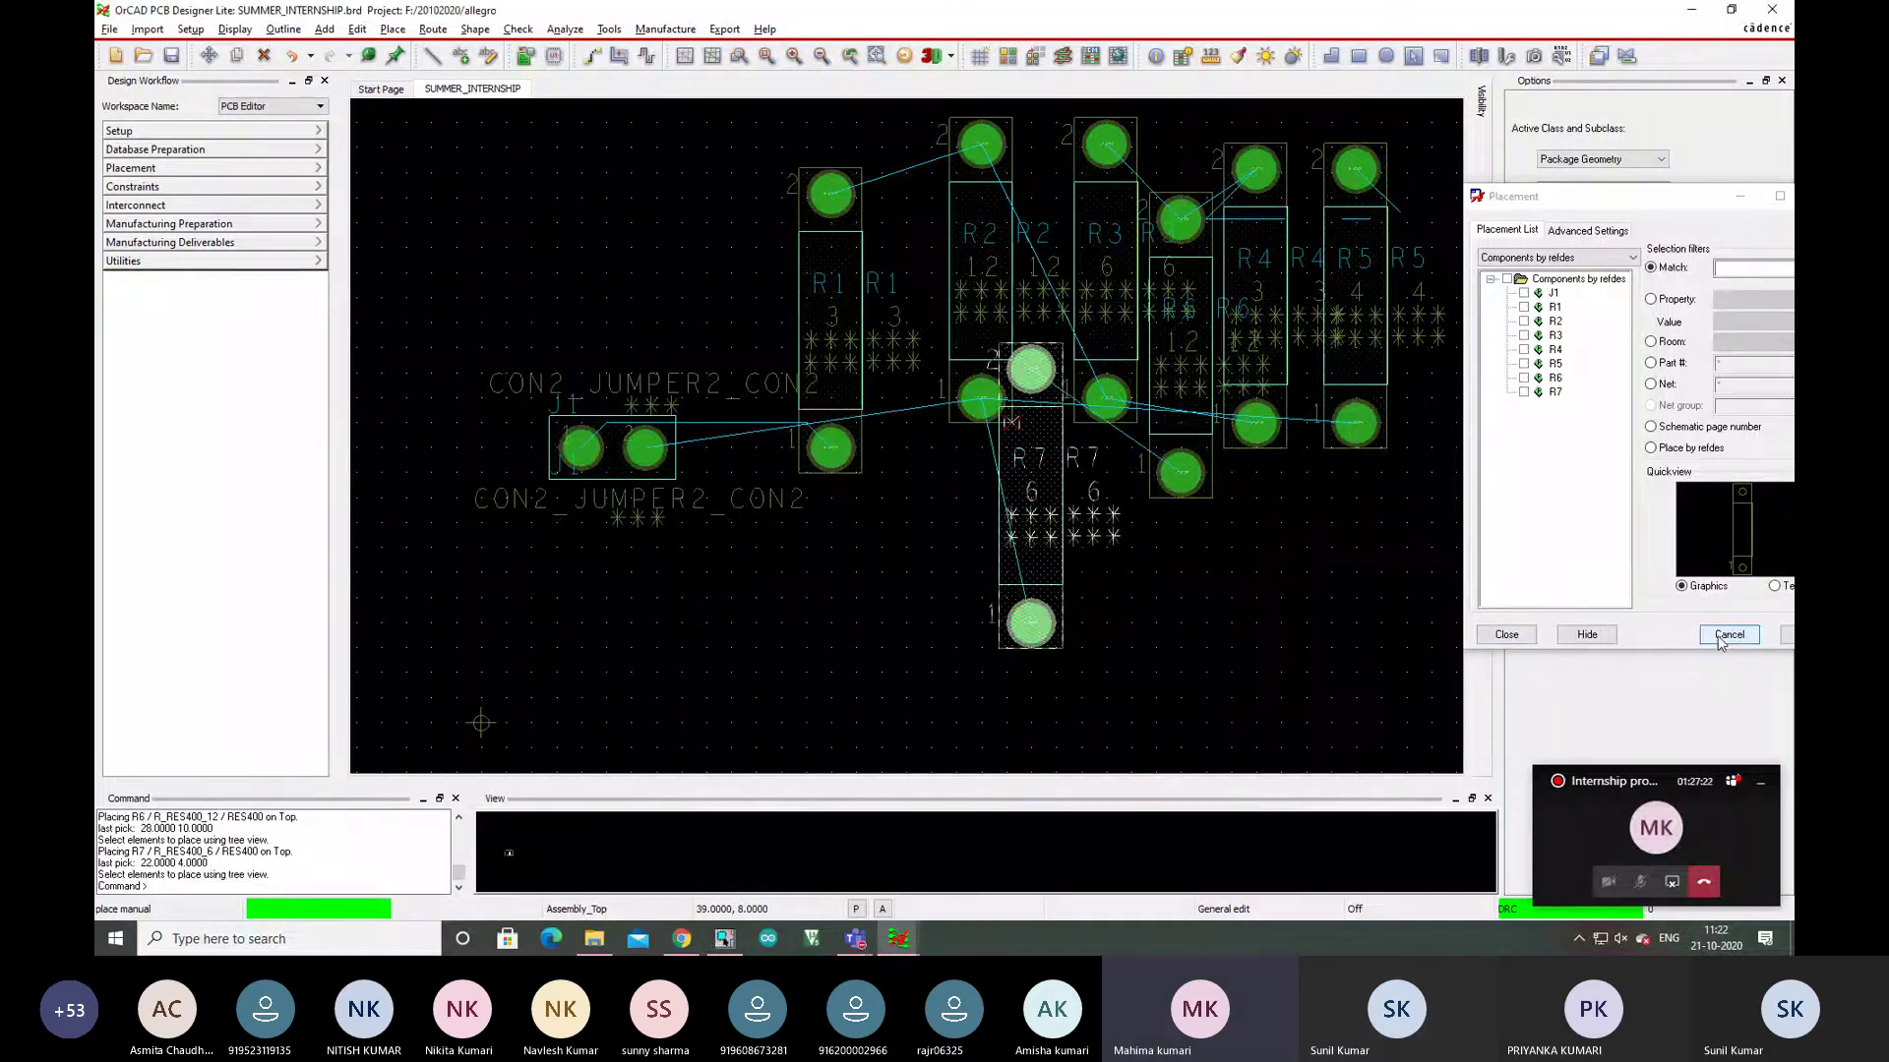
{"action": "left_click", "coordinate": [1514, 635]}
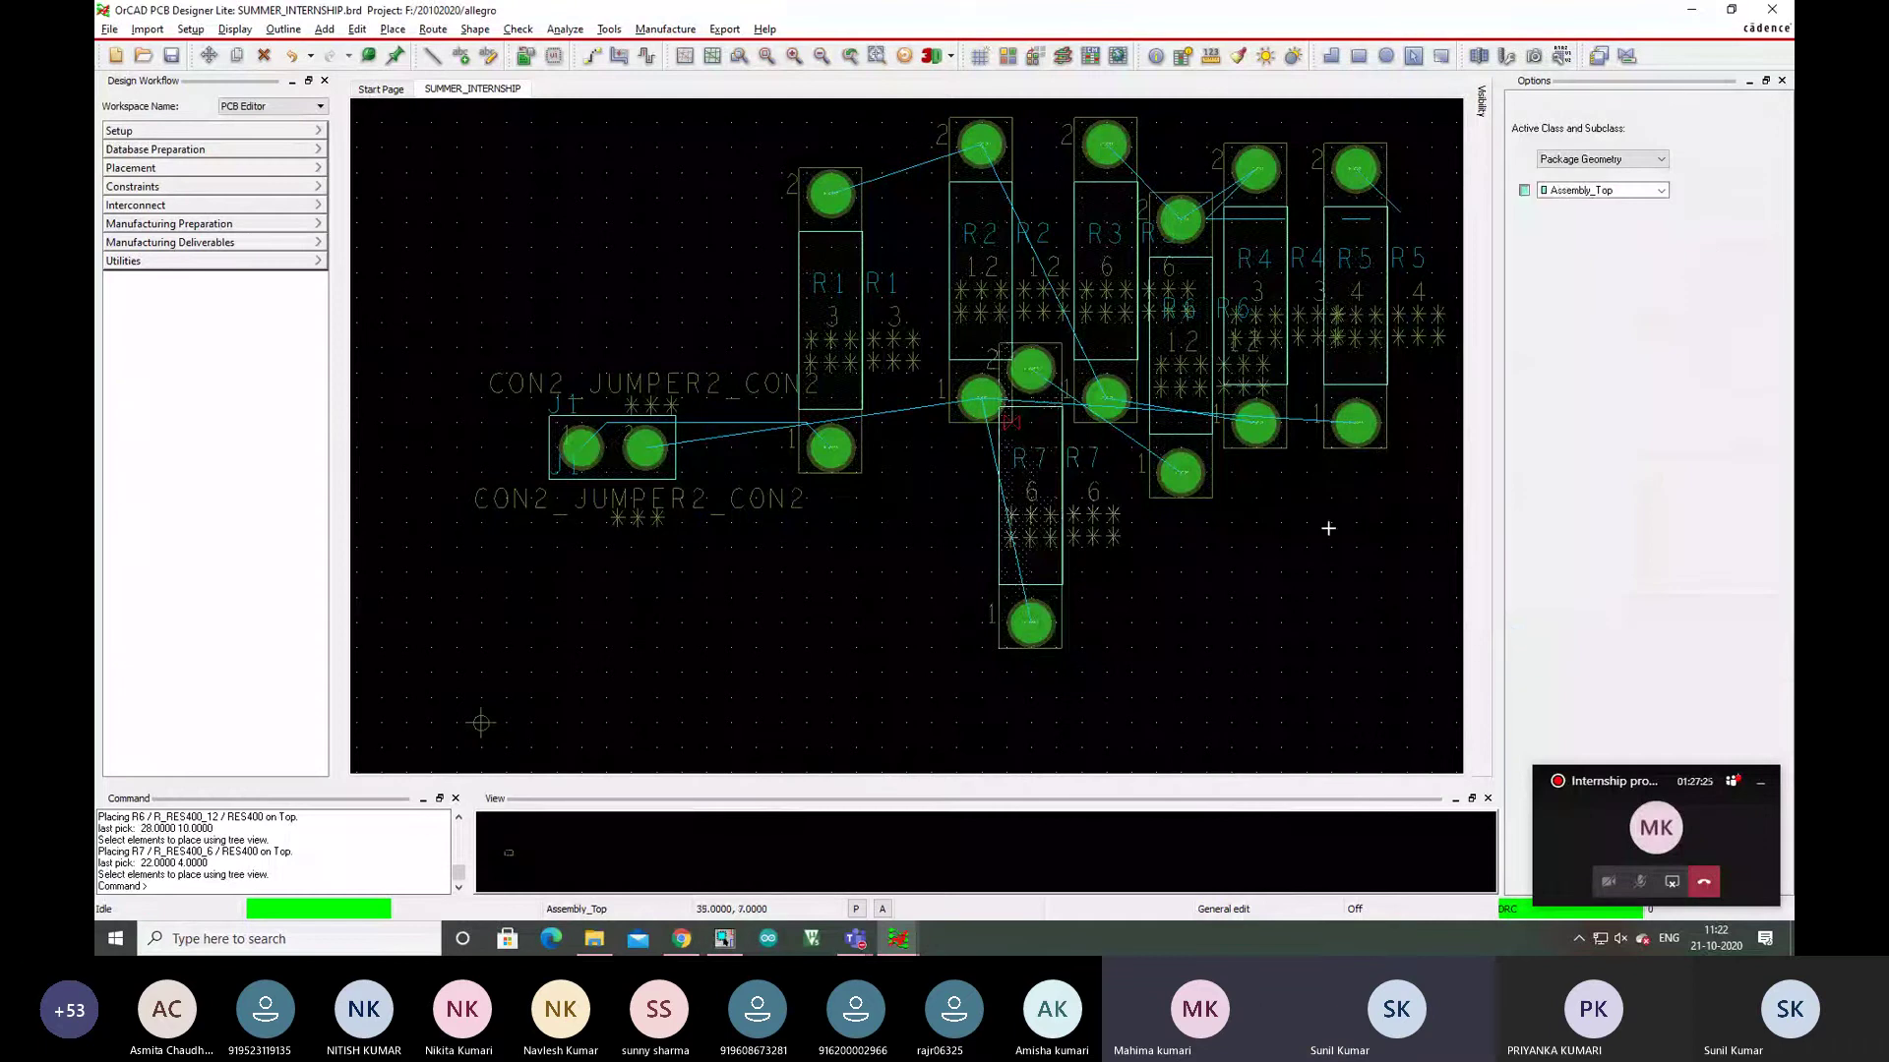
Shift R7's reference designator text lower beside its body and move resistor R1 to about 13, 15.
{"action": "left_click", "coordinate": [1036, 473]}
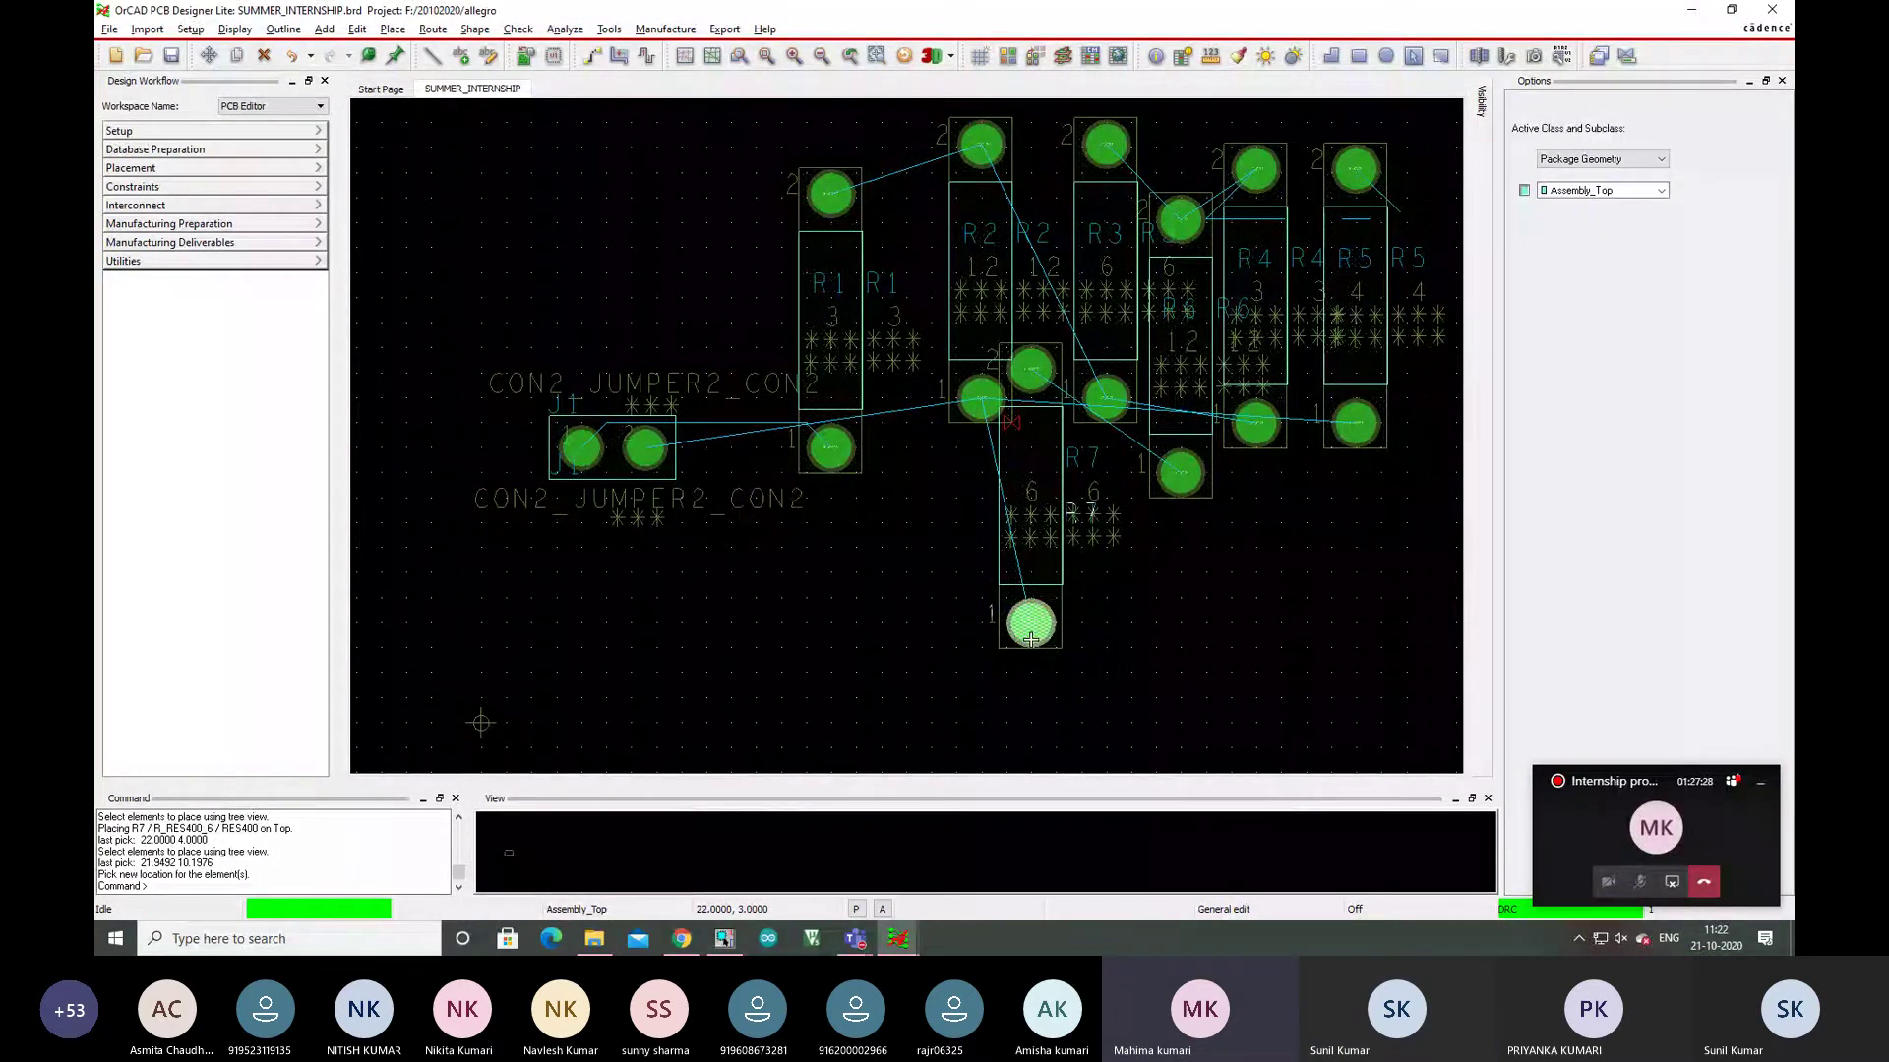
{"action": "left_click", "coordinate": [842, 256]}
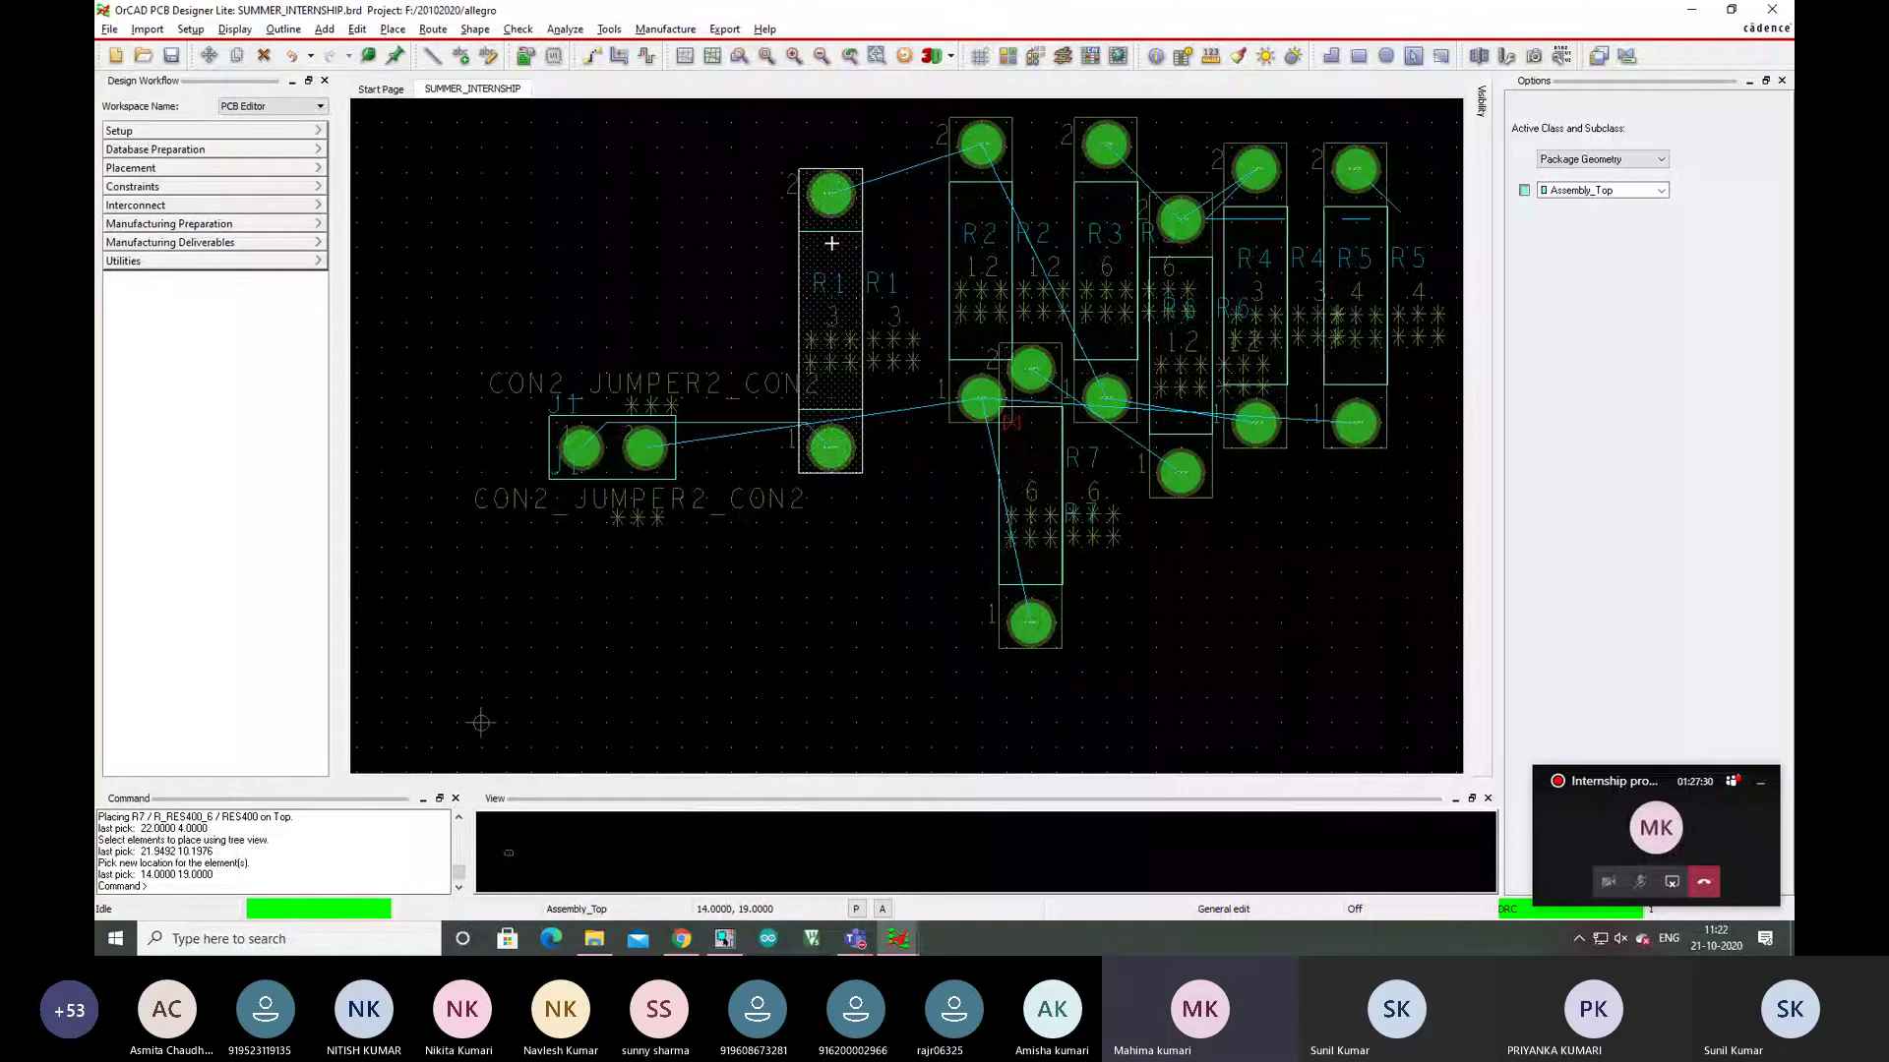
{"action": "left_click", "coordinate": [821, 249]}
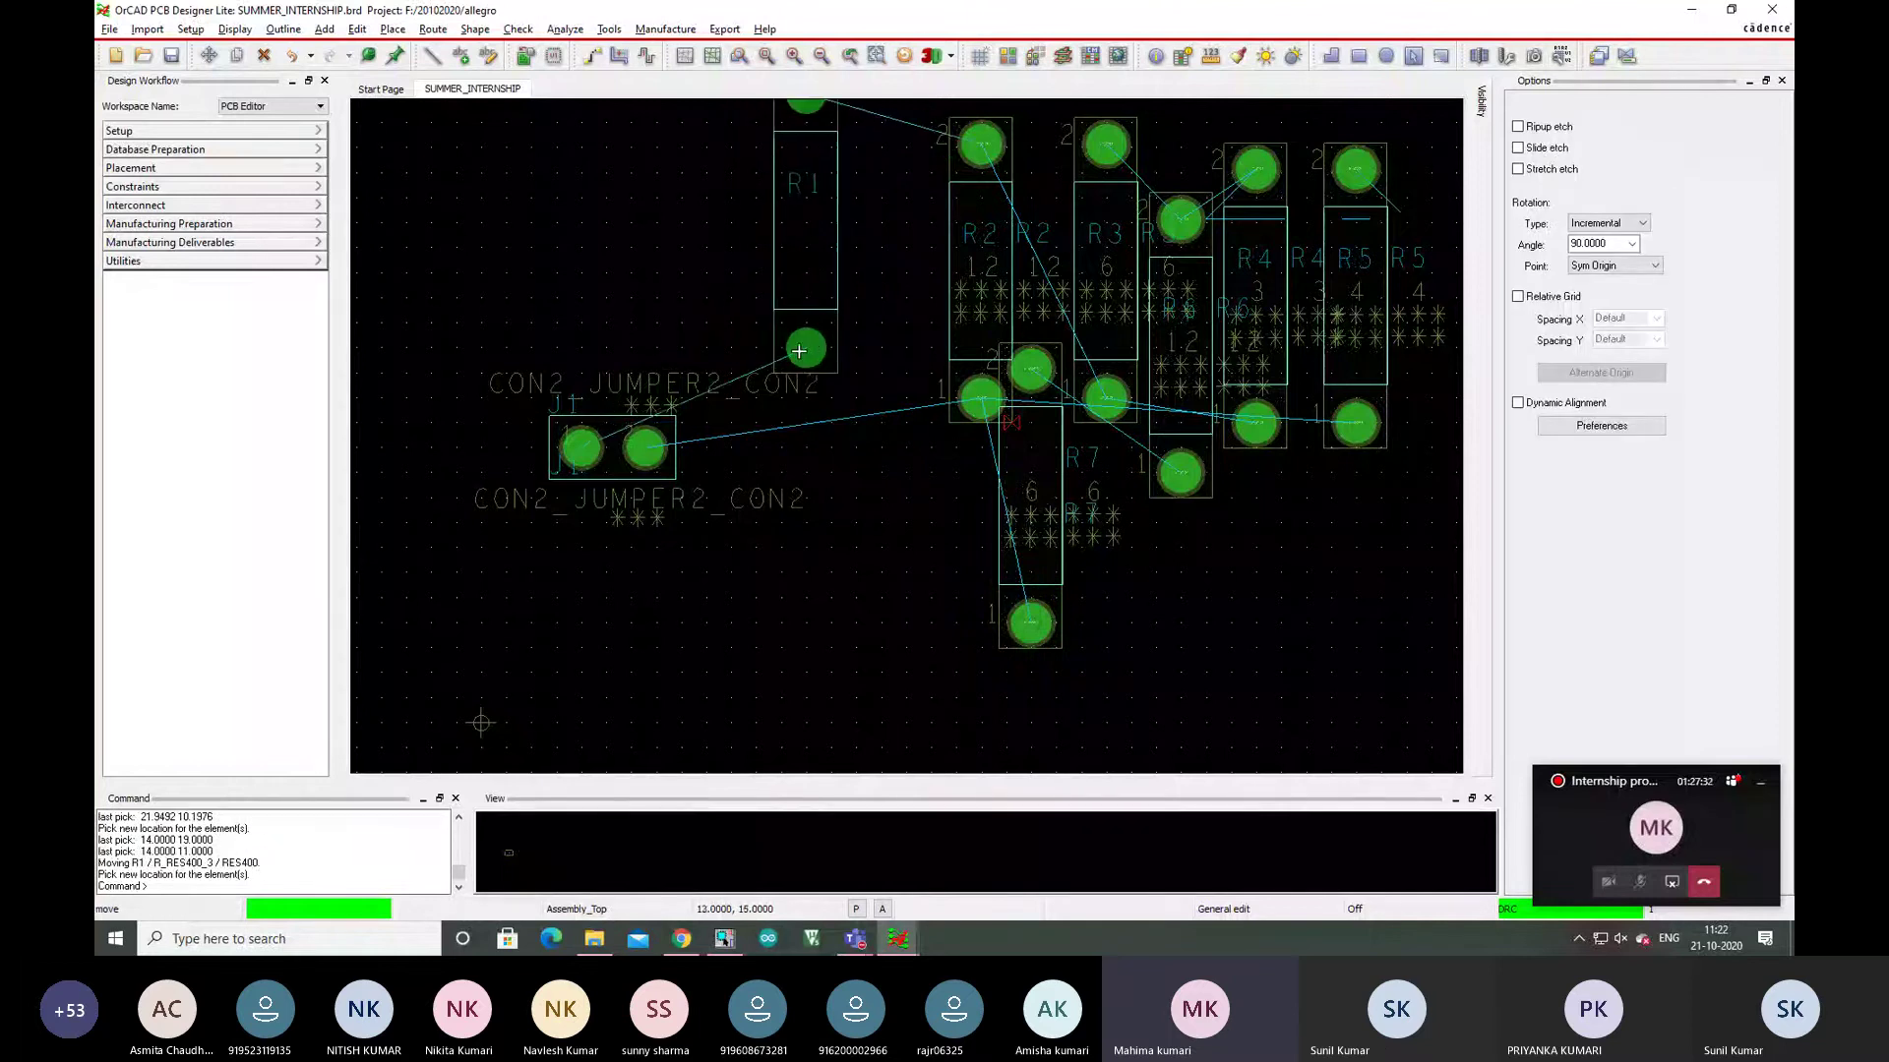
{"action": "left_click", "coordinate": [799, 351]}
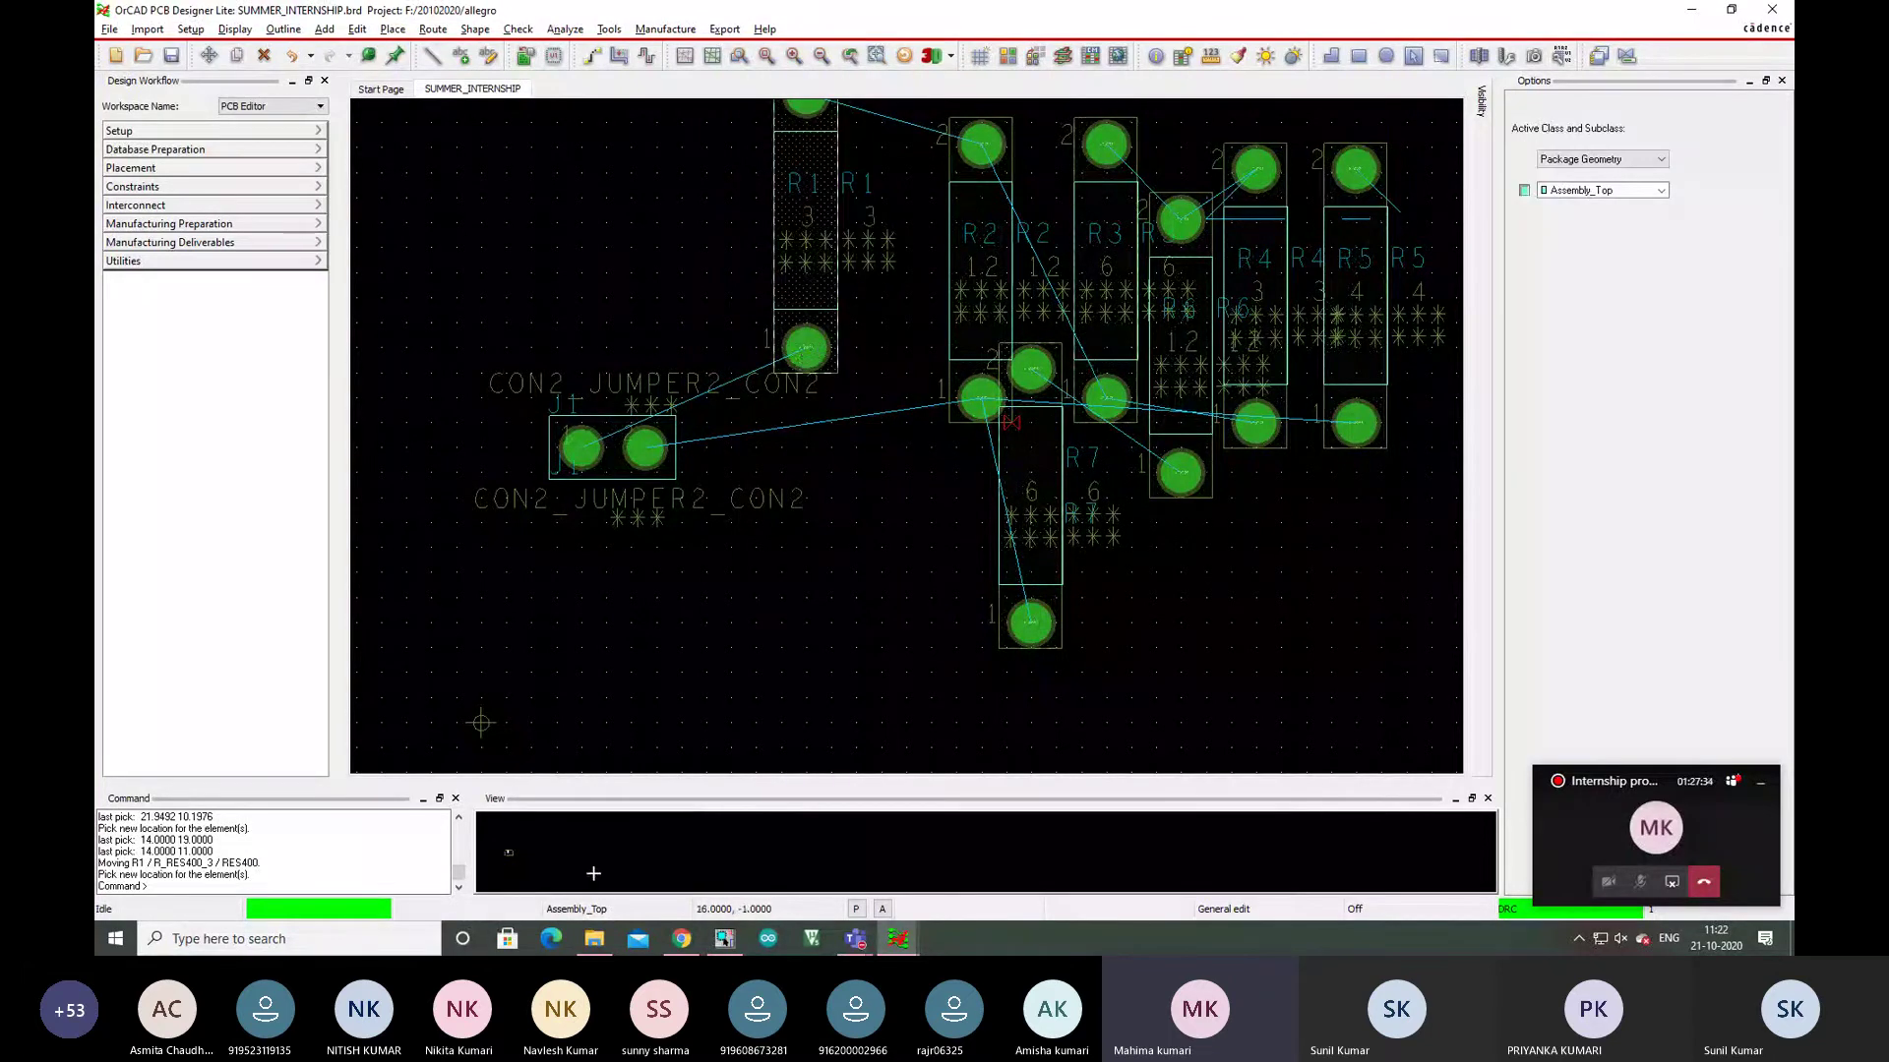
{"action": "scroll", "coordinate": [479, 652], "scroll_direction": "up", "scroll_amount": 2}
{"action": "scroll", "coordinate": [479, 652], "scroll_direction": "down", "scroll_amount": 4}
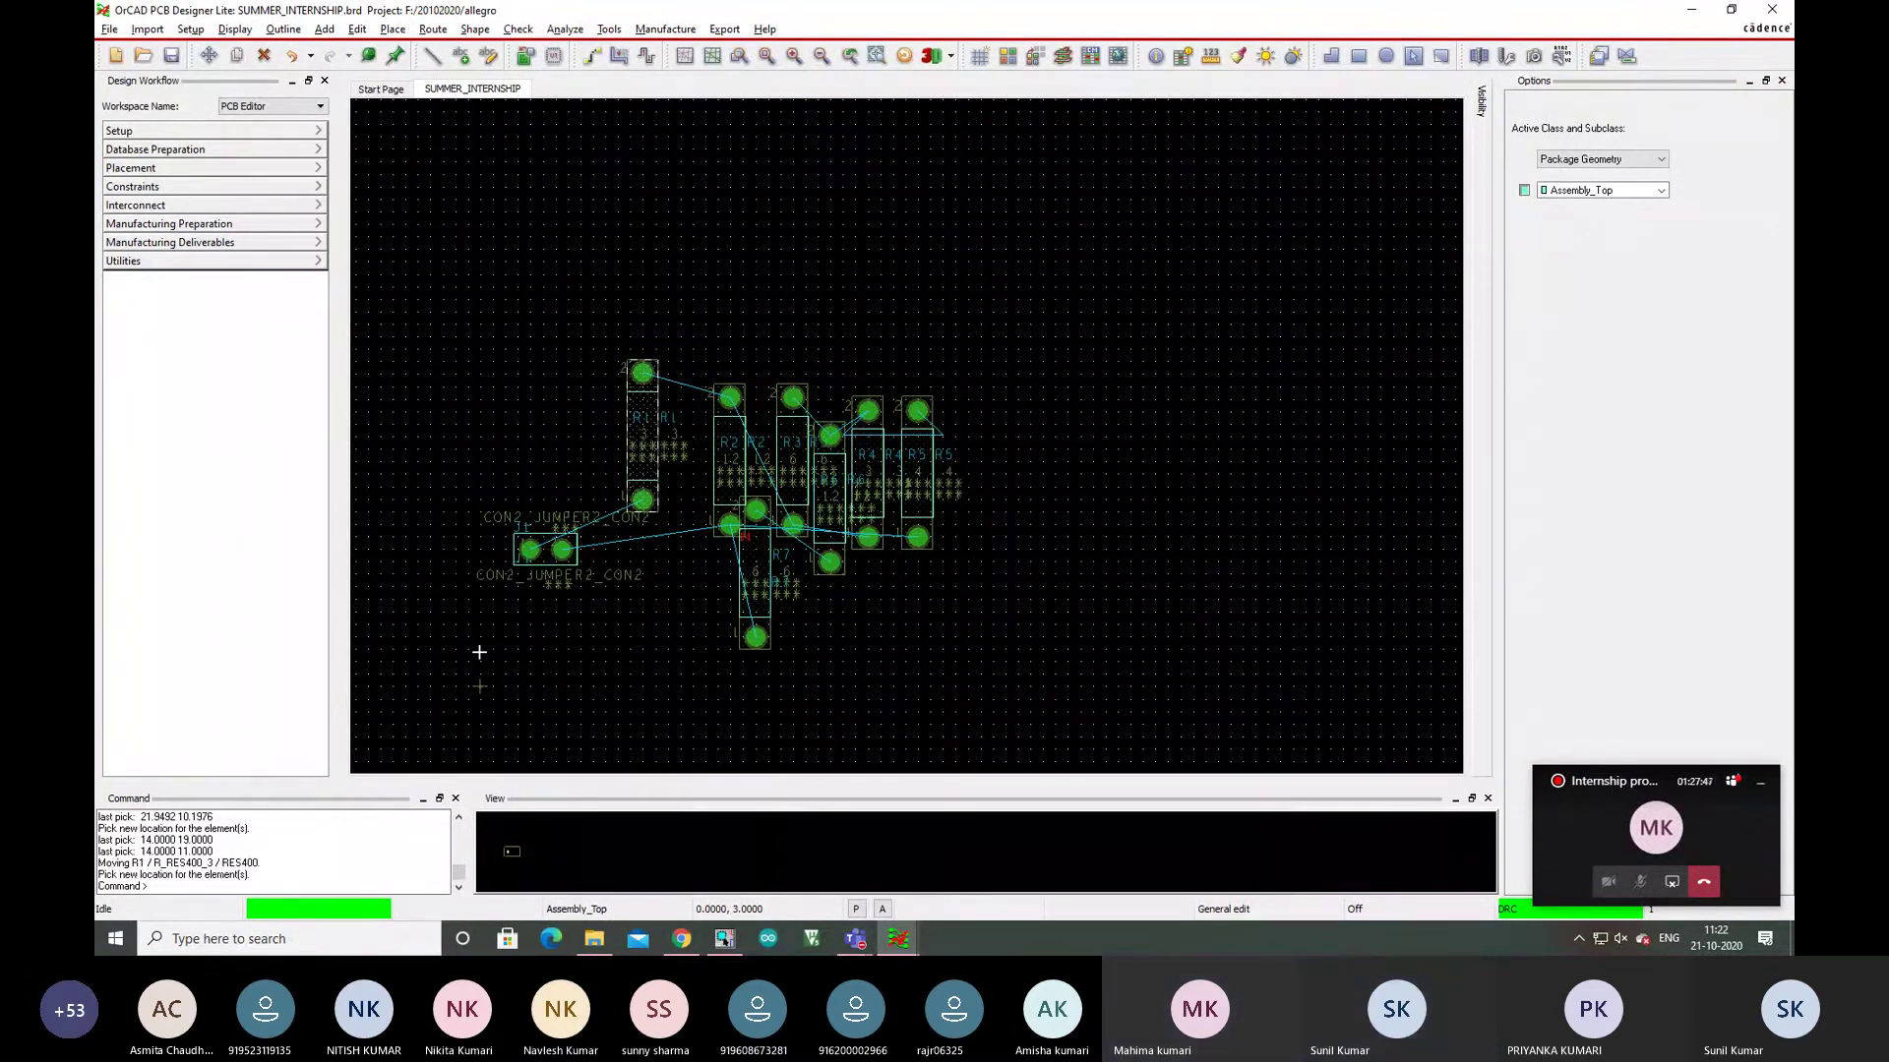
Try to reopen component placement while R1 is still selected, using manual placement and Quickplace.
{"action": "left_click", "coordinate": [417, 20]}
{"action": "left_click", "coordinate": [419, 55]}
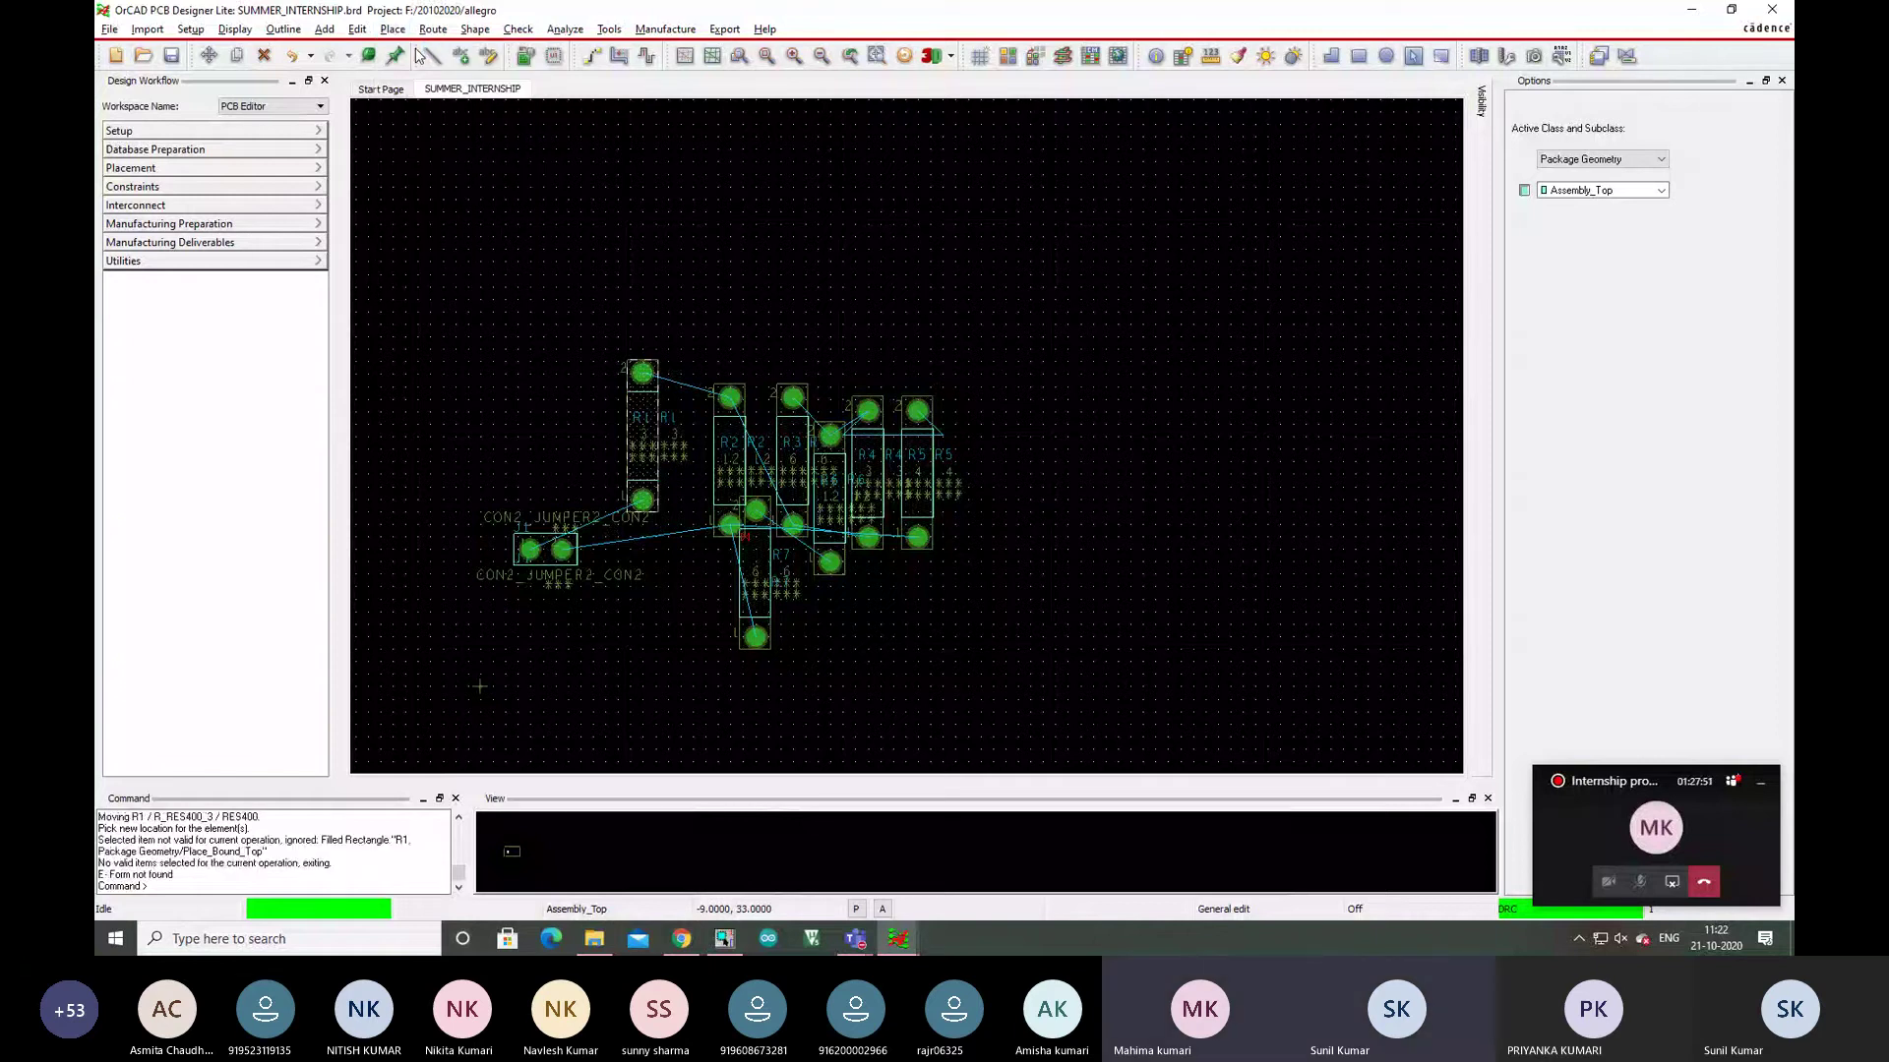
{"action": "left_click", "coordinate": [392, 29]}
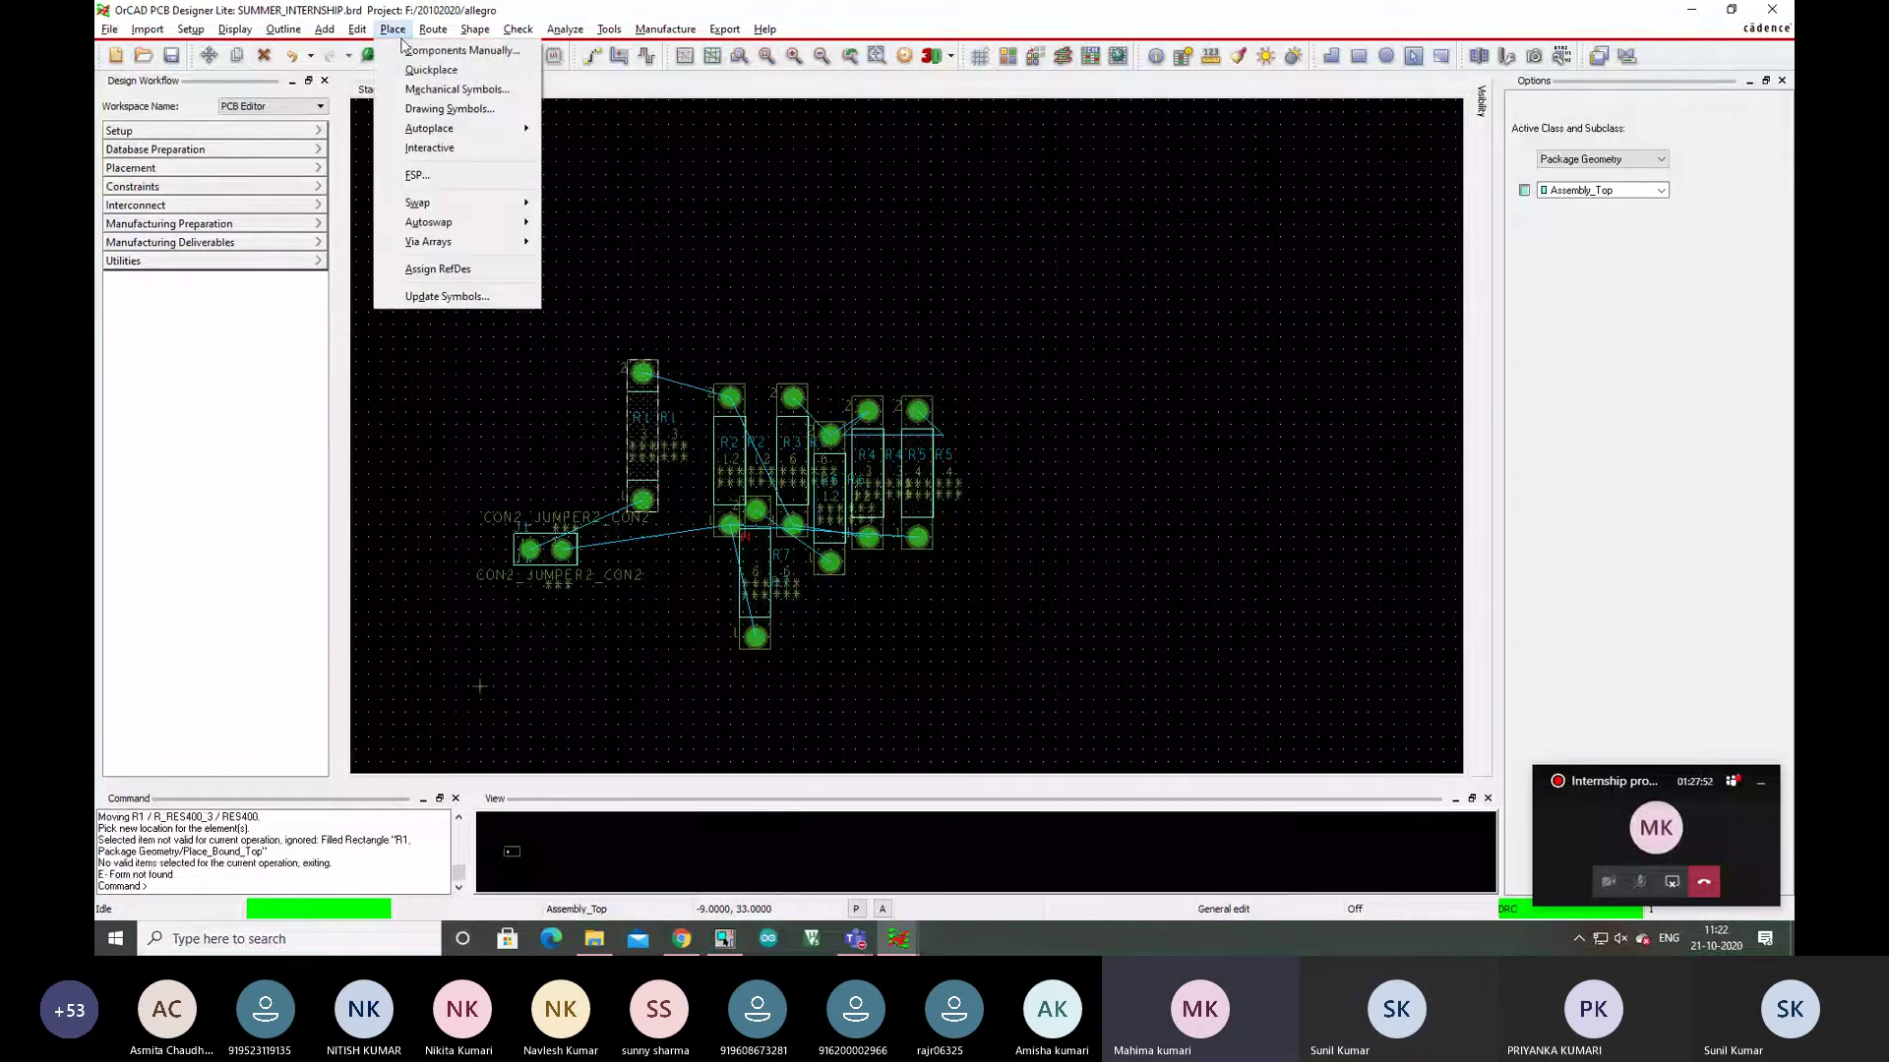
{"action": "left_click", "coordinate": [430, 69]}
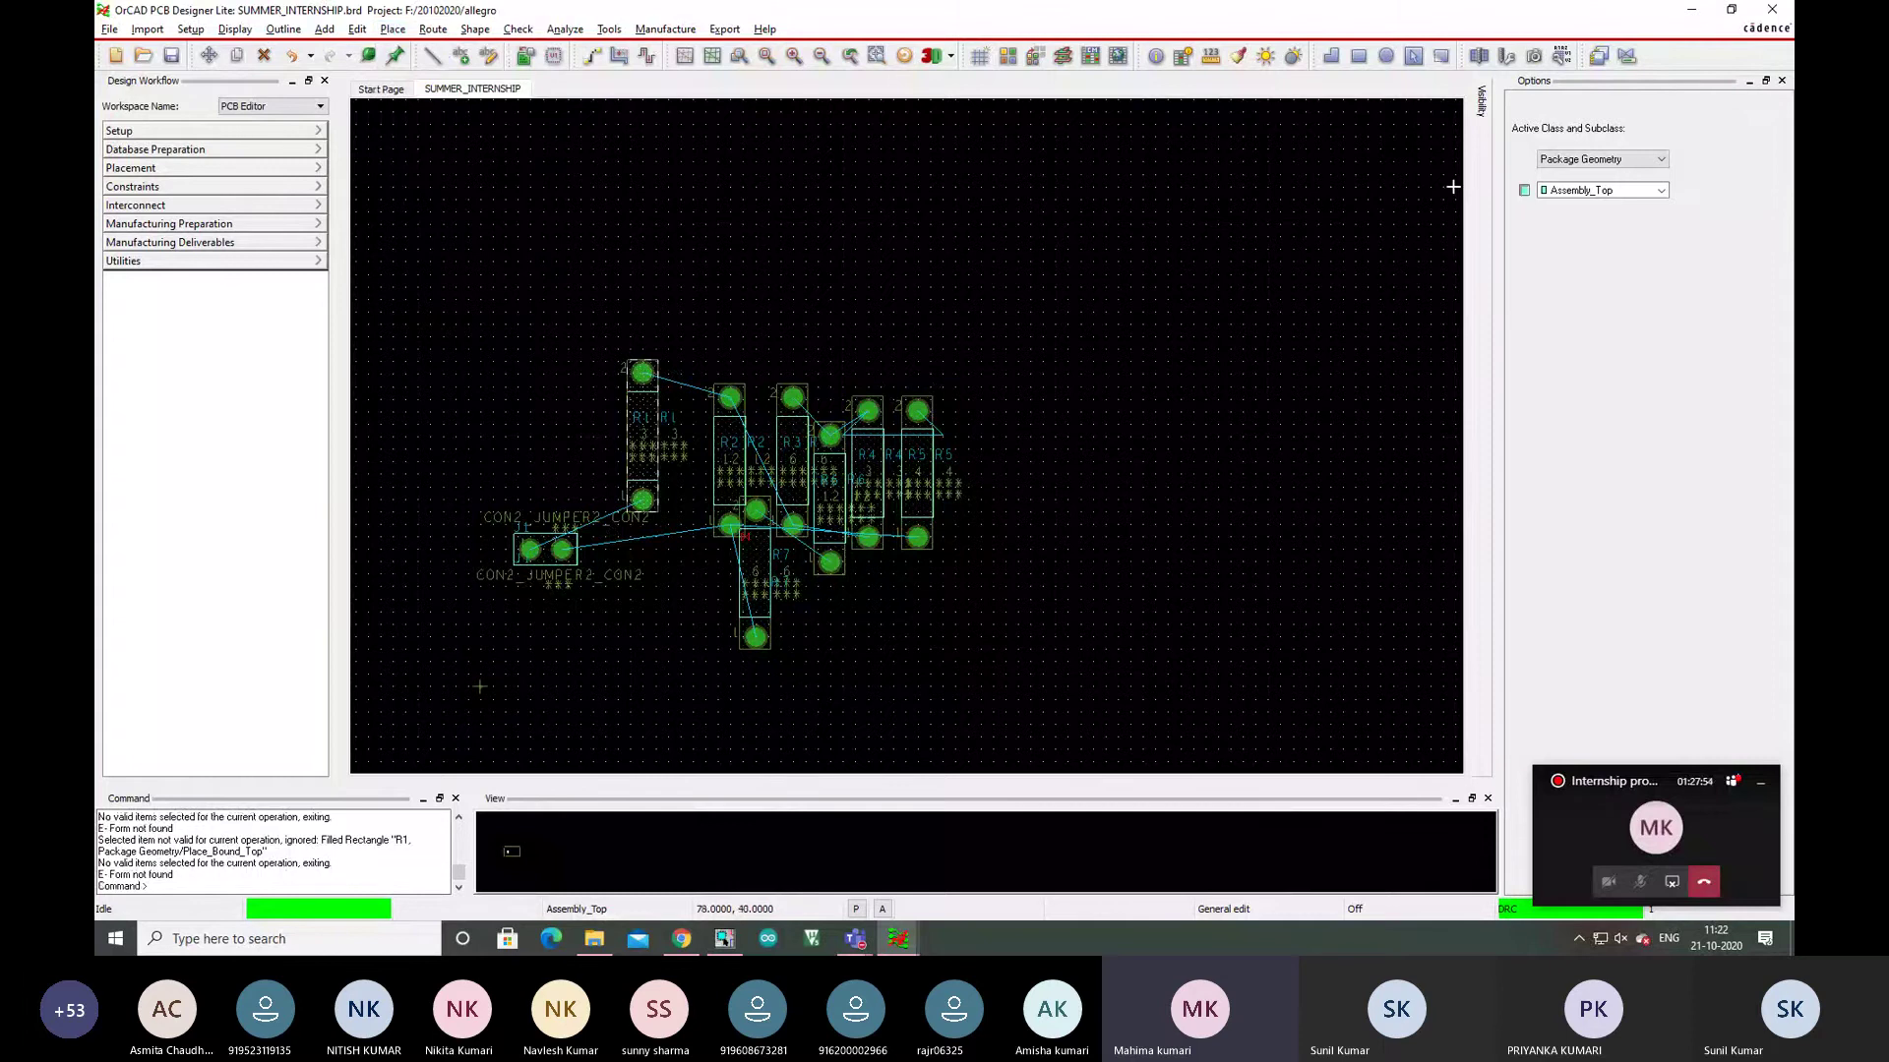